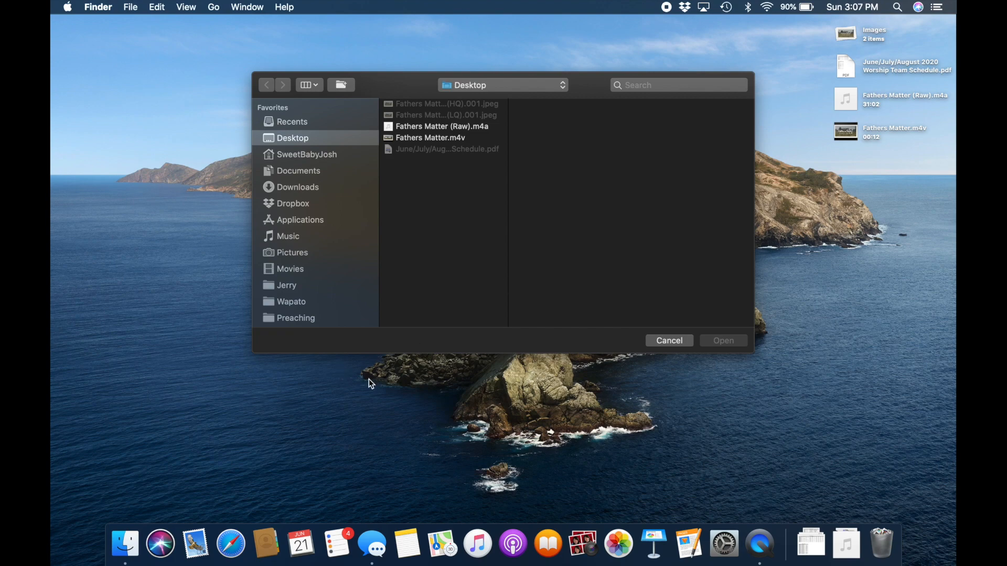
# Switch to iMovie and create a new movie project.
pyautogui.press('F4')
pyautogui.hscroll(-5, 370, 379)
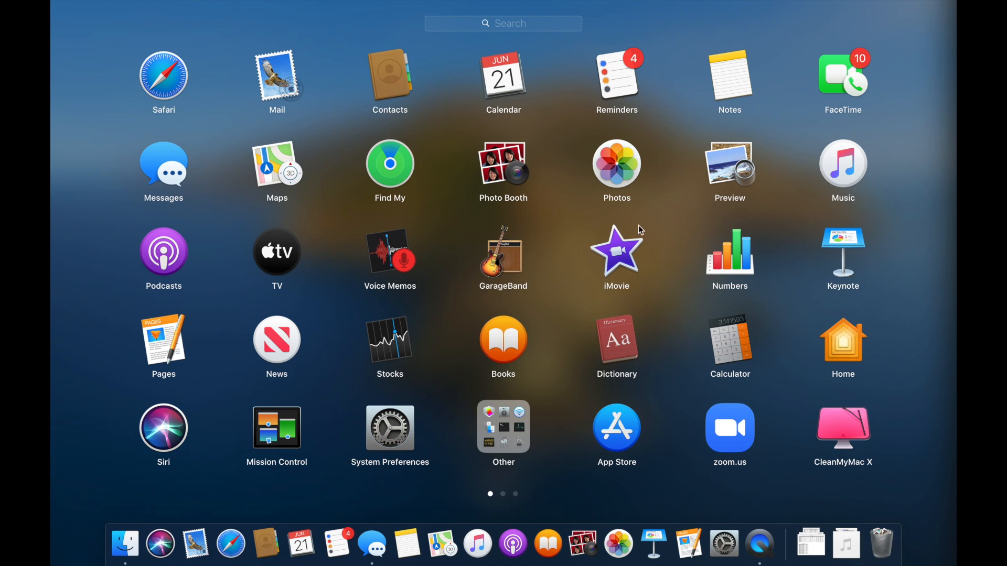
pyautogui.click(622, 250)
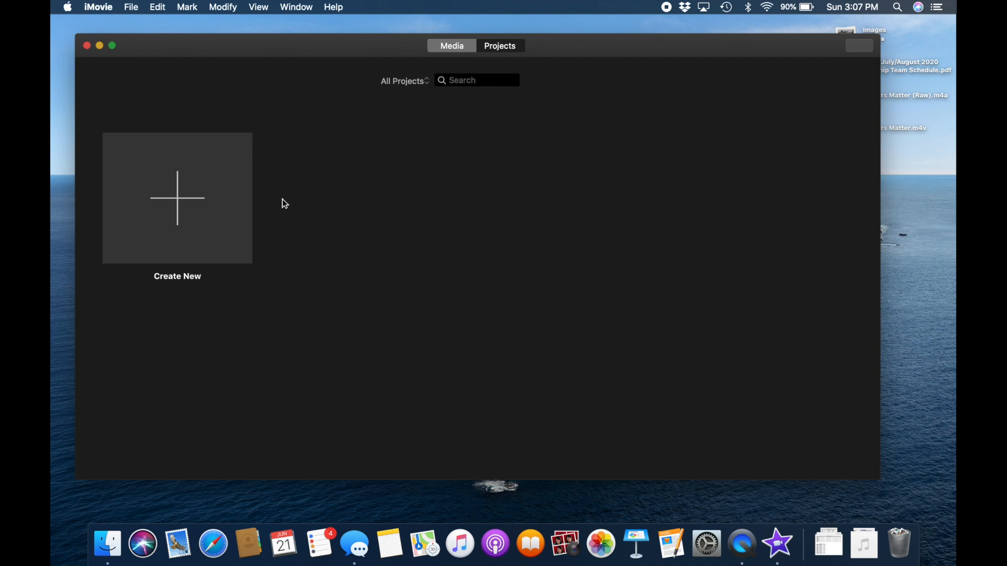
pyautogui.click(175, 203)
pyautogui.click(134, 272)
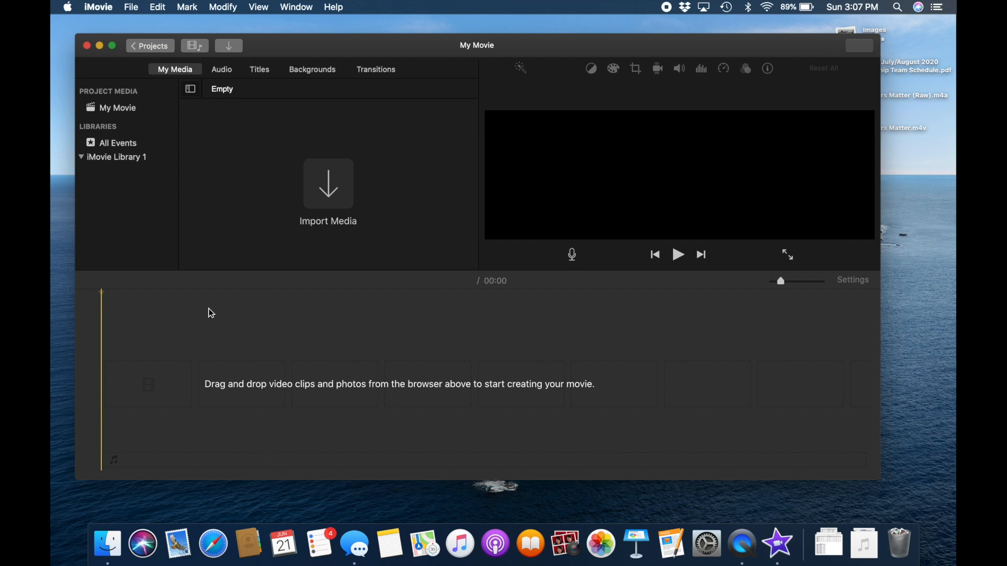
# View the iMovie library and All Events, and select the My Movie project media, leaving the import window.
pyautogui.click(110, 158)
pyautogui.click(120, 143)
pyautogui.click(118, 109)
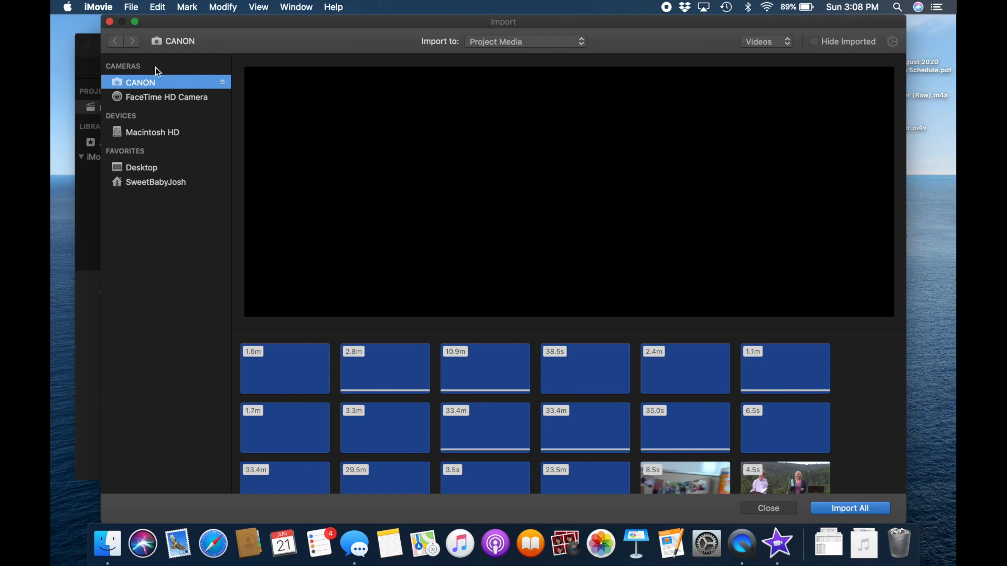
pyautogui.click(108, 22)
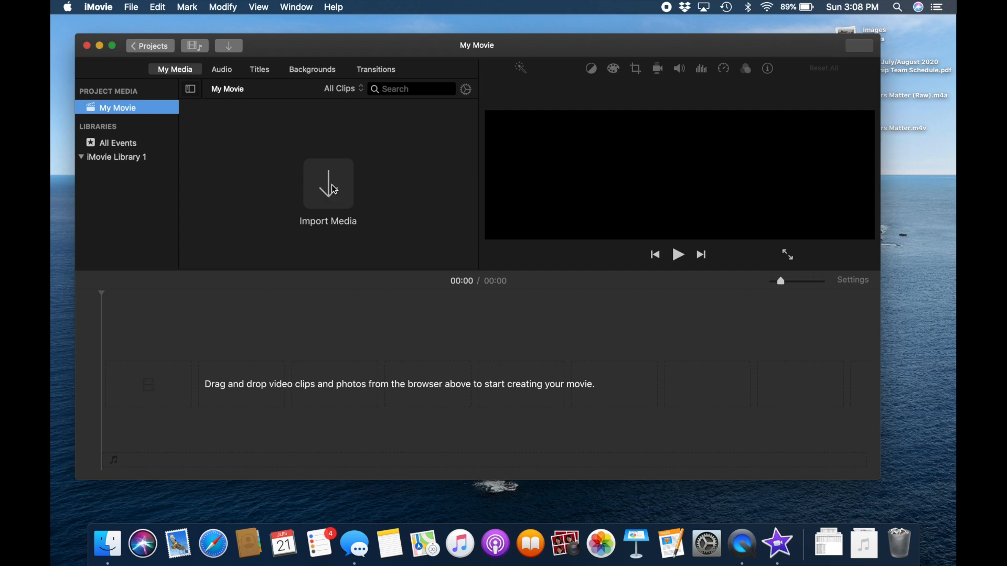
# Import only the 22.3-minute clip of the speaker from the CANON camera into the project media.
pyautogui.click(231, 46)
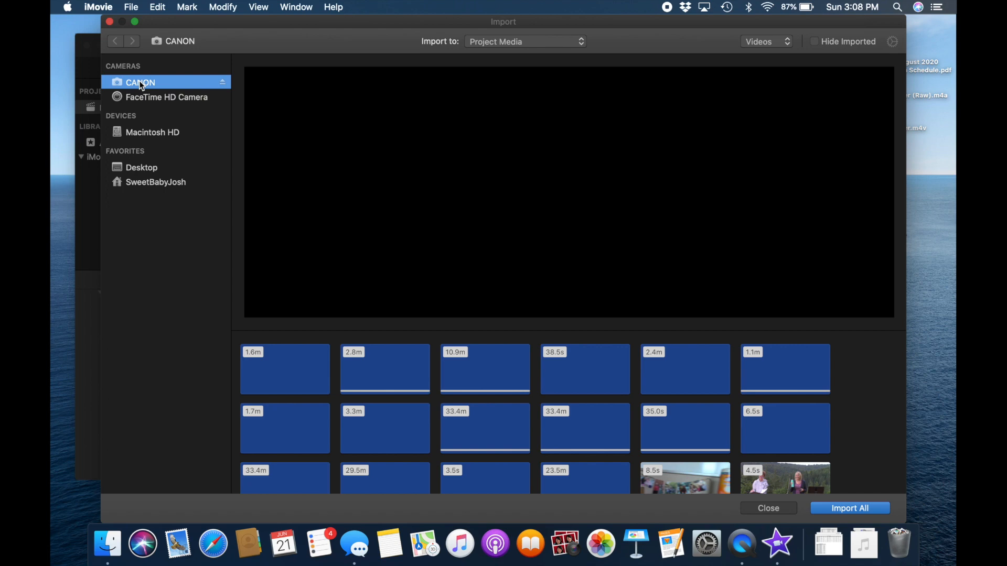
pyautogui.scroll(-3, 530, 432)
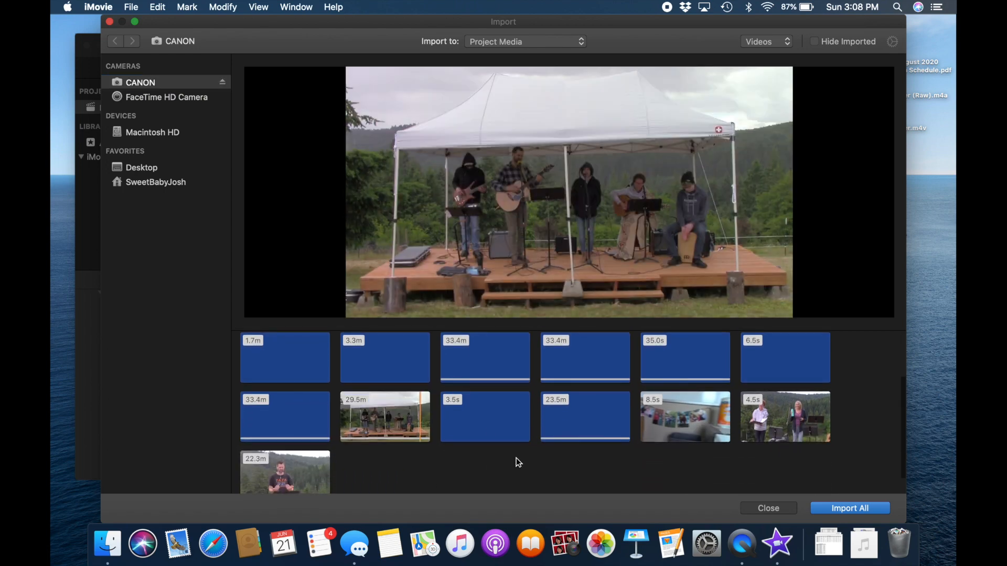
pyautogui.scroll(-1, 519, 456)
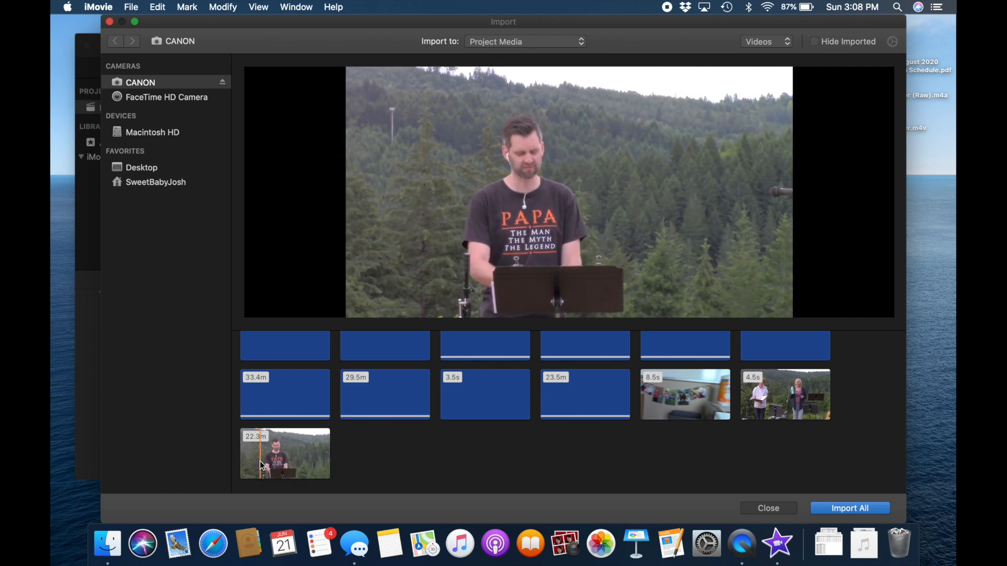
pyautogui.click(260, 461)
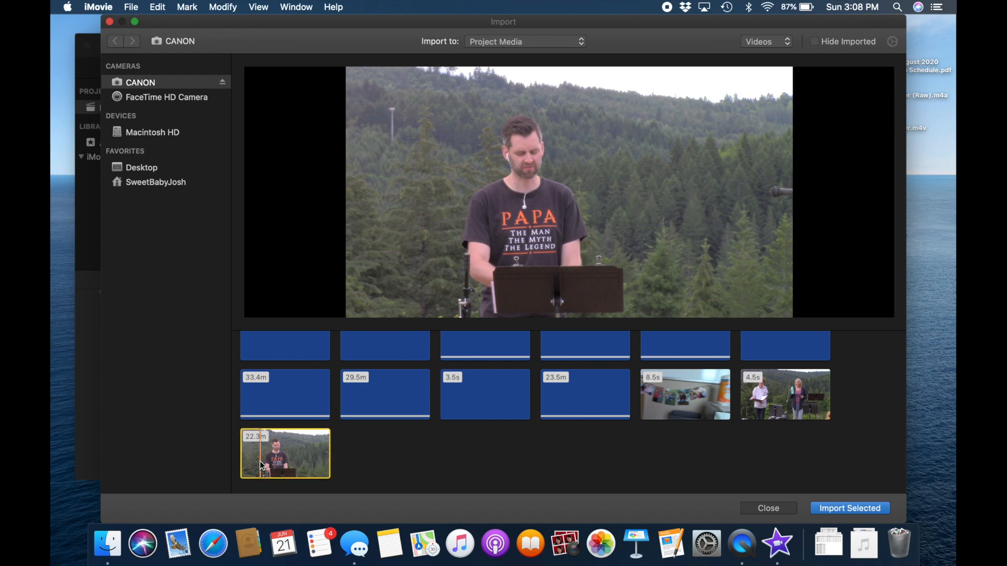
pyautogui.click(839, 507)
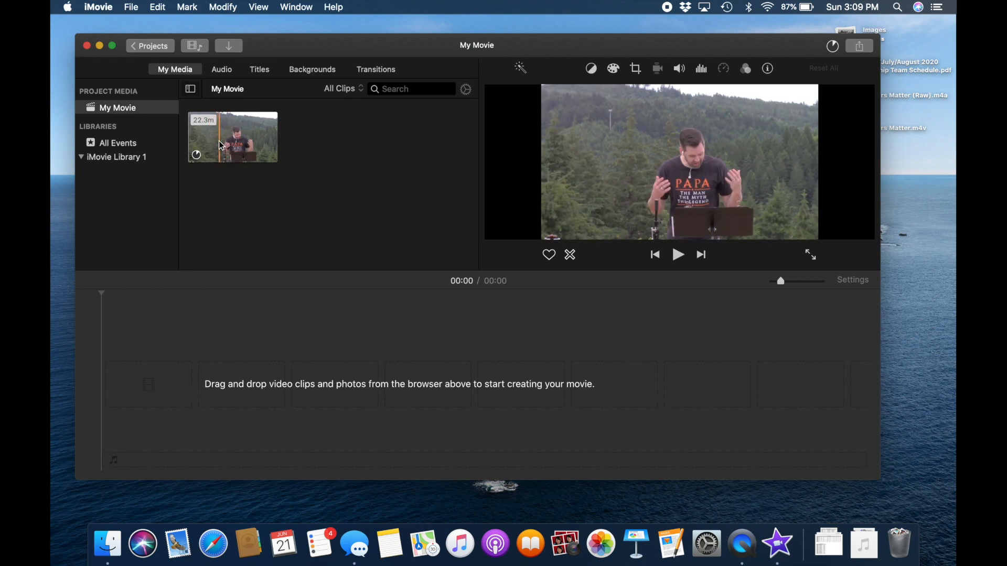
# Place the imported video clip at the start of the timeline and add Fathers Matter (Raw).m4a from the desktop to the project media.
pyautogui.moveTo(221, 145); pyautogui.dragTo(163, 388)
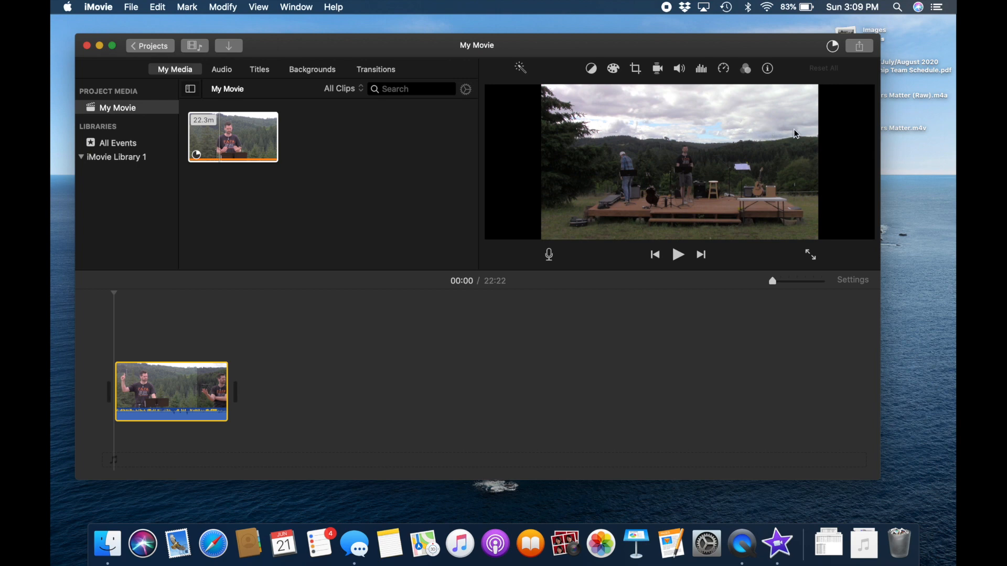
pyautogui.moveTo(955, 3)
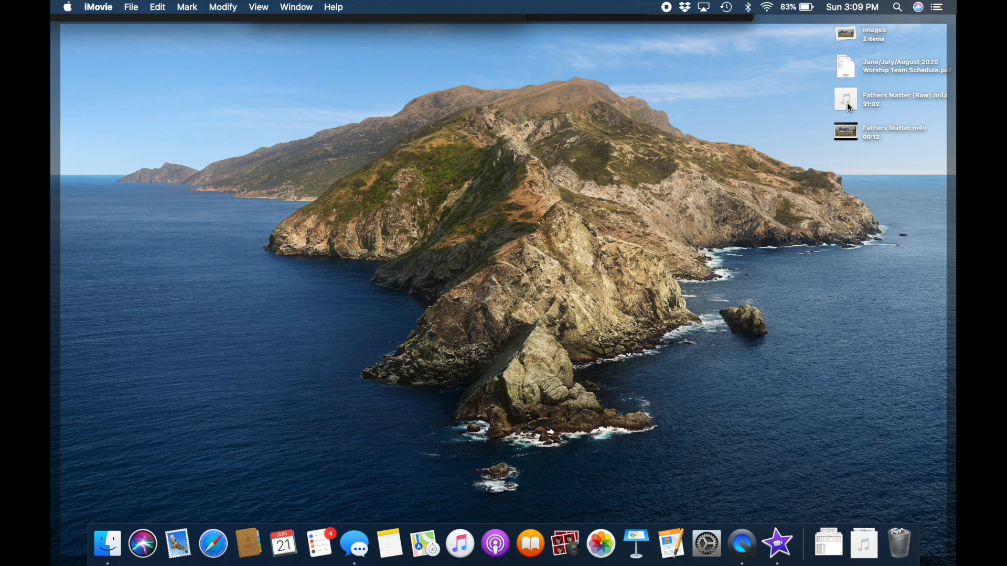
pyautogui.moveTo(847, 102); pyautogui.dragTo(336, 182)
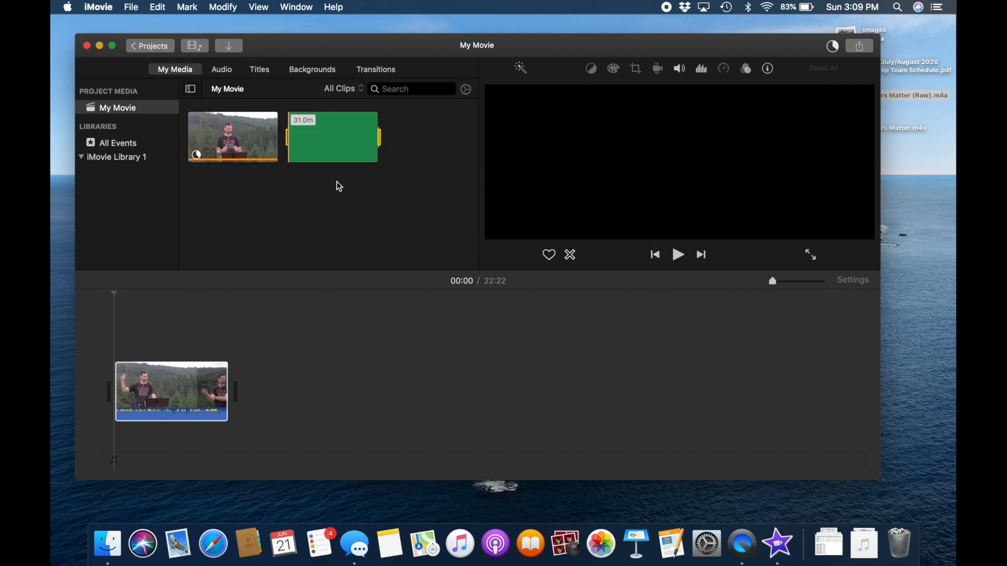
# View the Desktop and home folders as alternative import sources, and close the import window without importing anything.
pyautogui.click(228, 48)
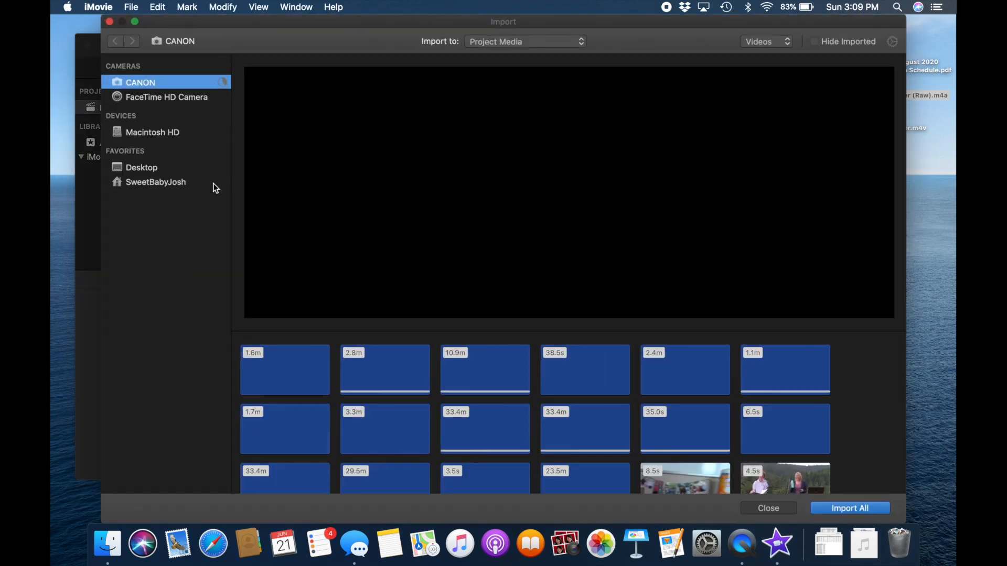
pyautogui.click(140, 170)
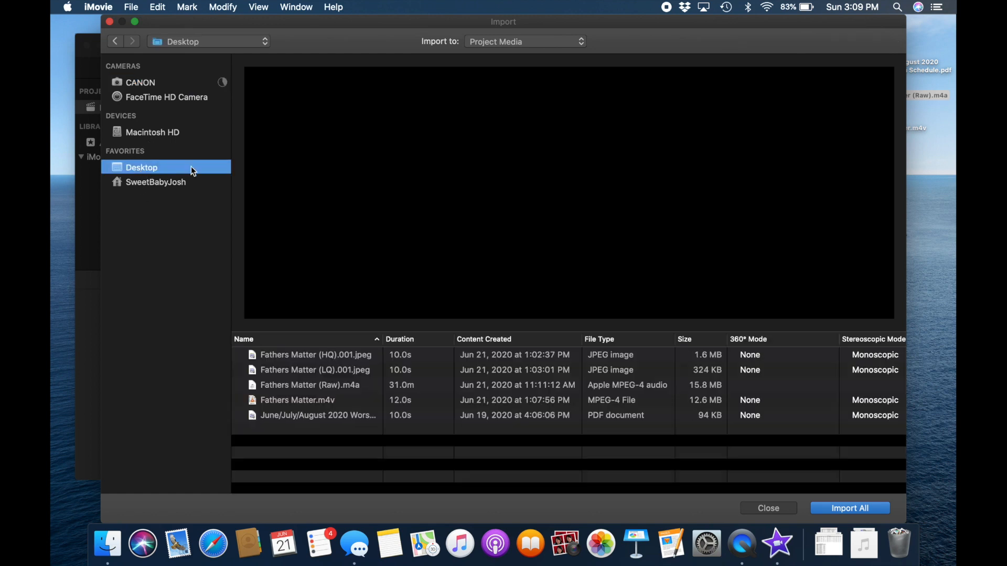
pyautogui.click(147, 181)
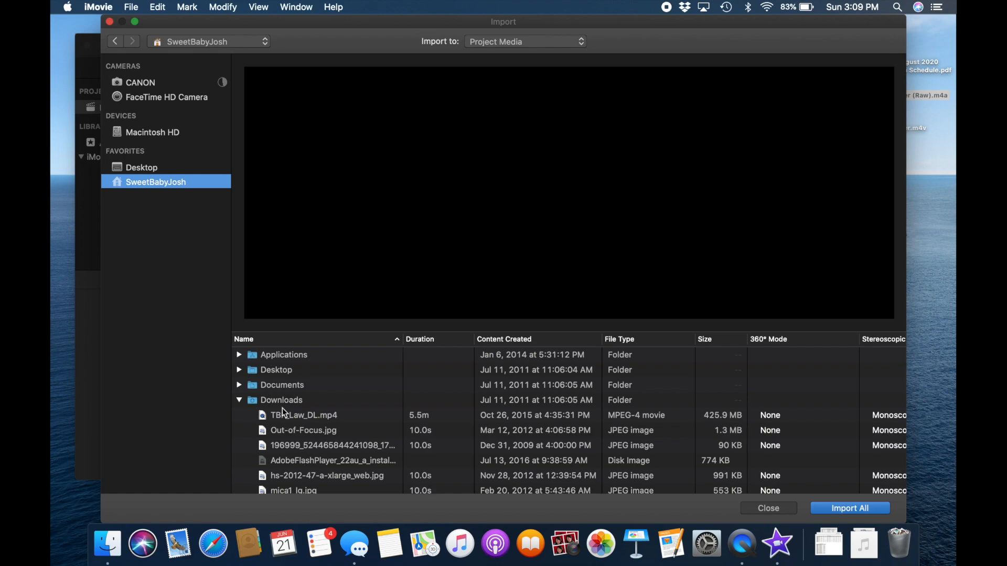
pyautogui.click(109, 21)
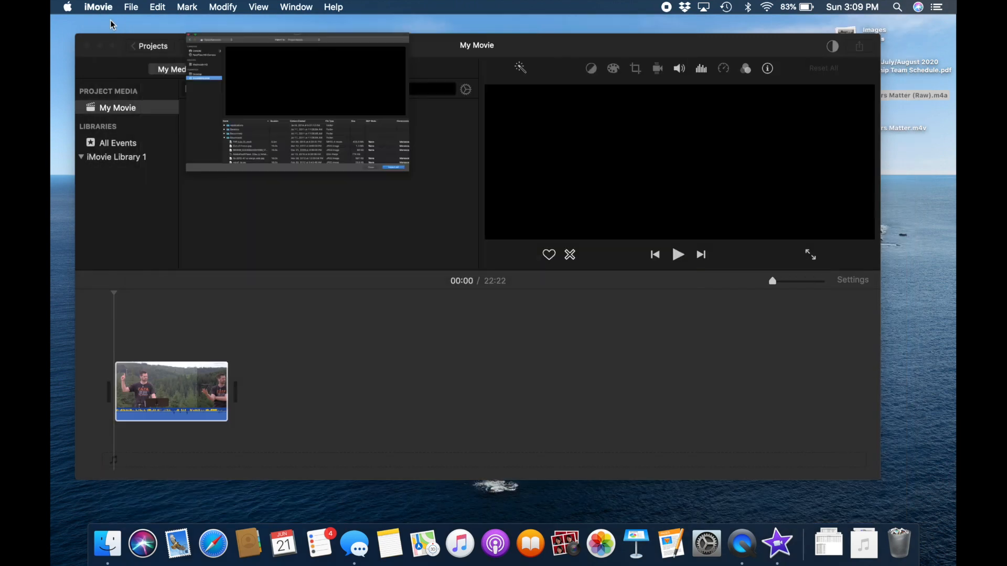
# Place the Fathers Matter (Raw) audio in the background music track under the video clip, starting at the beginning of the movie.
pyautogui.click(331, 144)
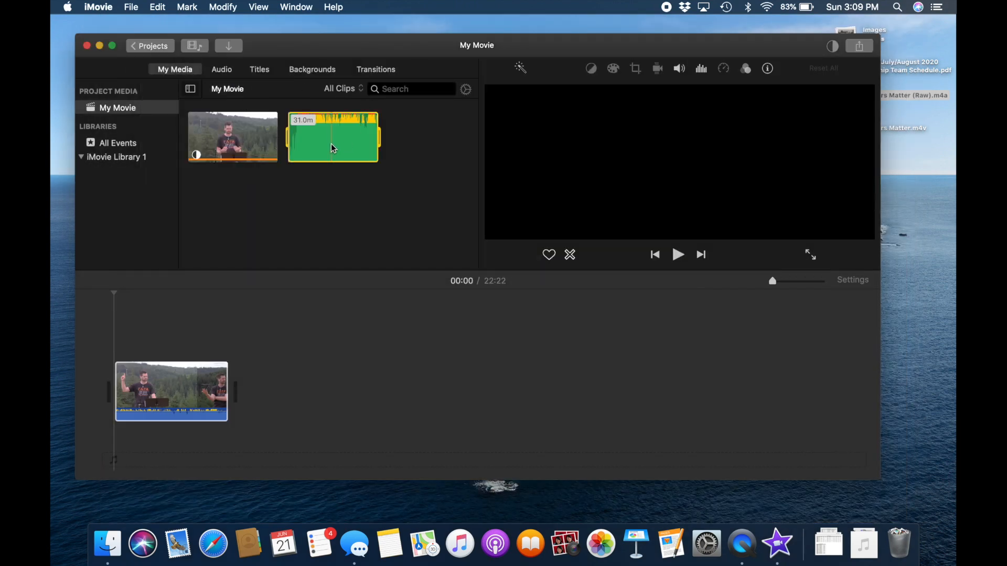
pyautogui.click(371, 326)
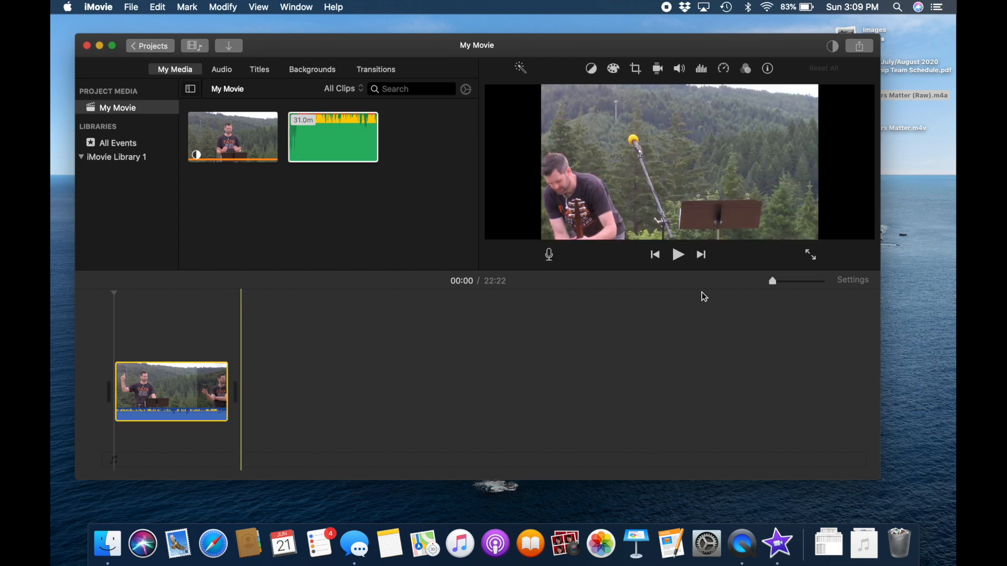
pyautogui.moveTo(772, 282)
pyautogui.mouseDown()
pyautogui.moveTo(818, 285)
pyautogui.moveTo(784, 283)
pyautogui.mouseUp()
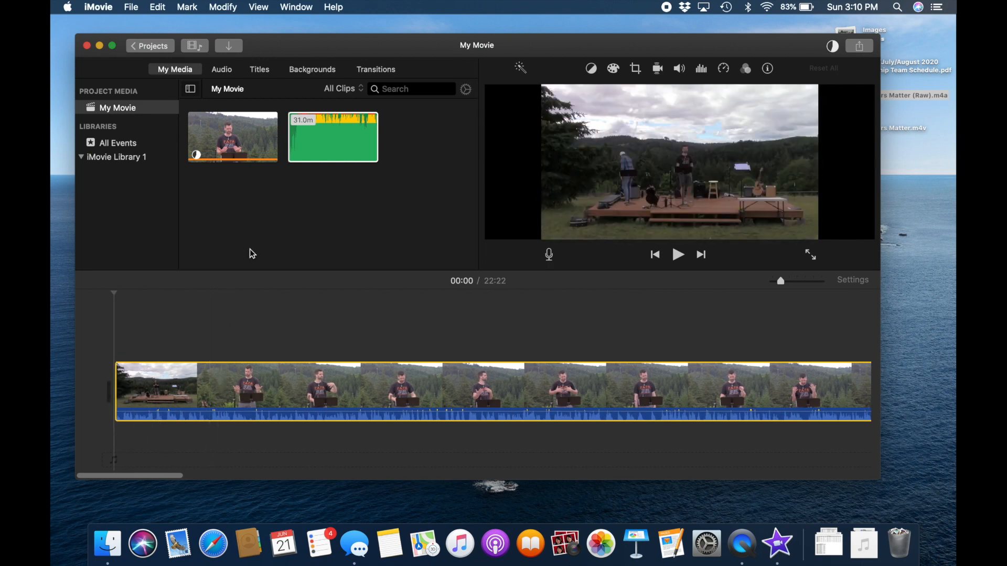
pyautogui.moveTo(338, 140); pyautogui.dragTo(132, 451)
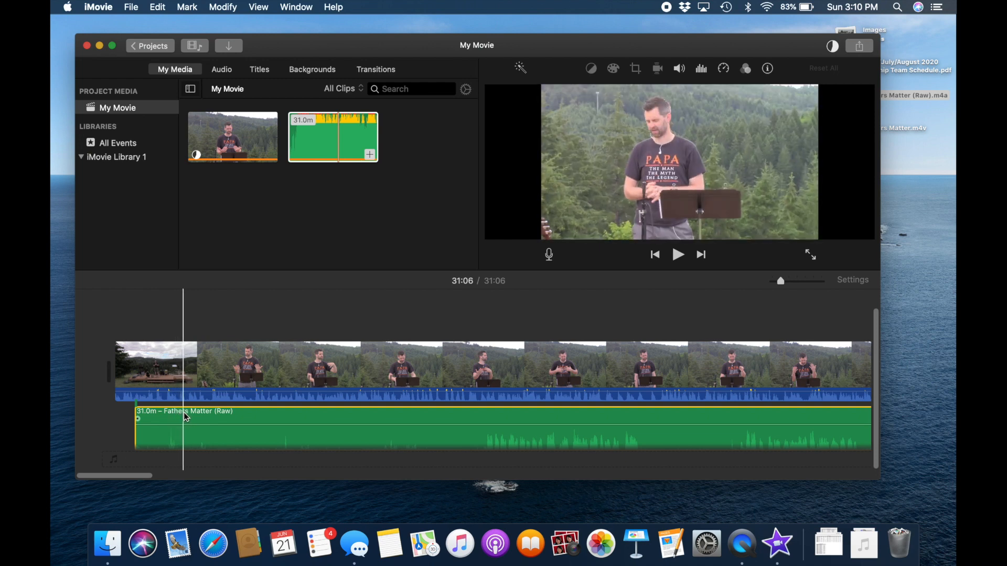
pyautogui.moveTo(184, 418); pyautogui.dragTo(163, 460)
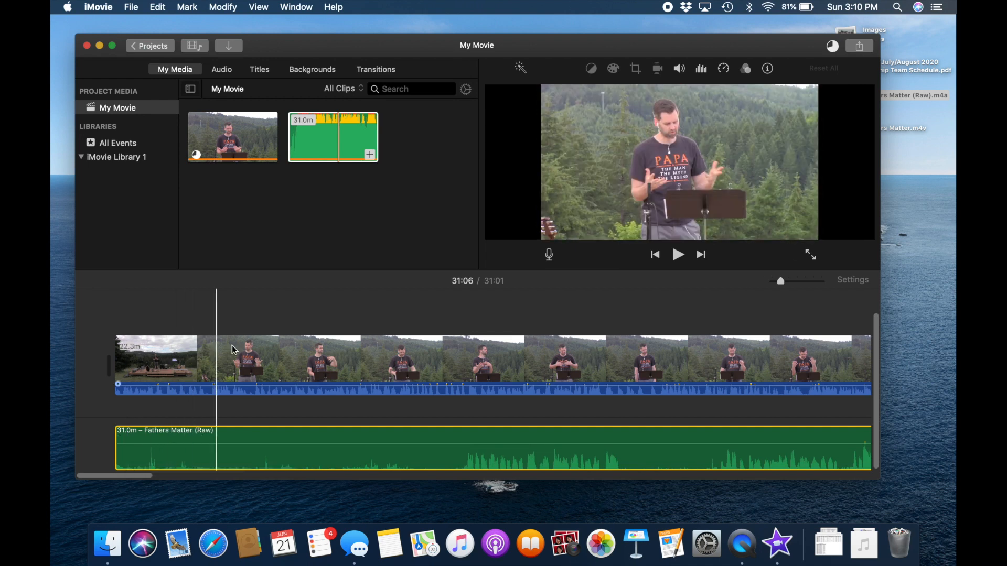
# Set the volume of the video clip in the timeline to 0%.
pyautogui.click(299, 359)
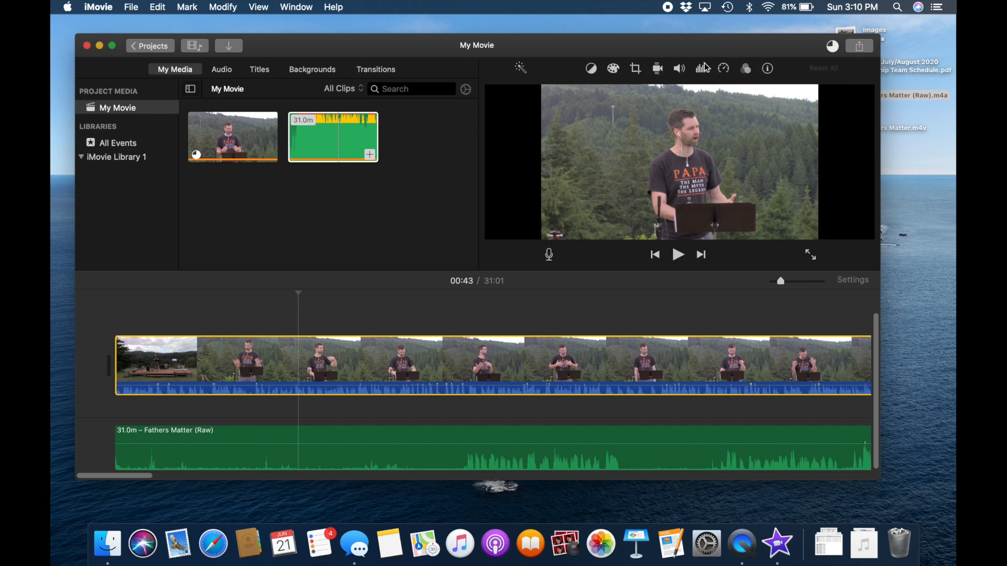
pyautogui.click(680, 73)
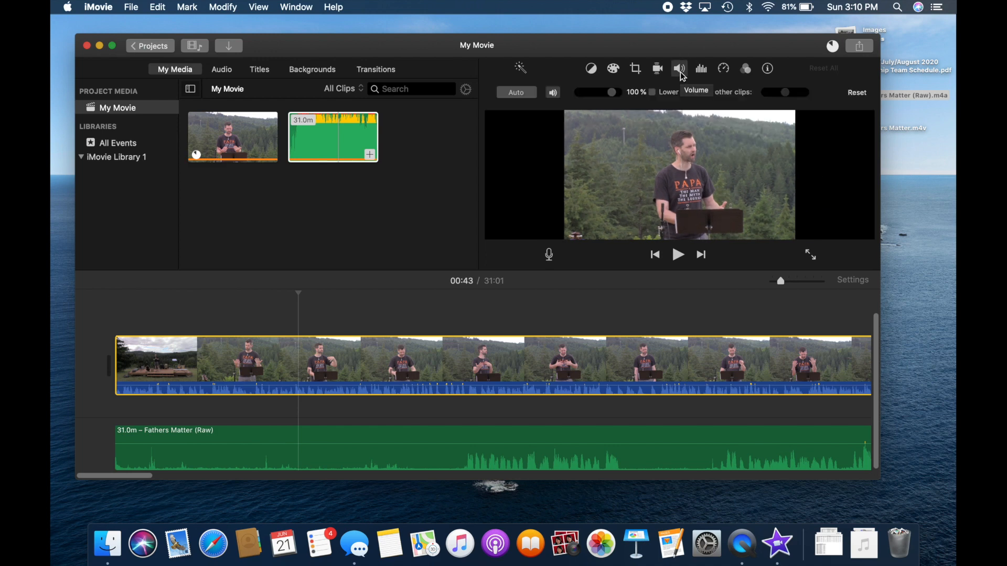
pyautogui.moveTo(613, 92); pyautogui.dragTo(579, 96)
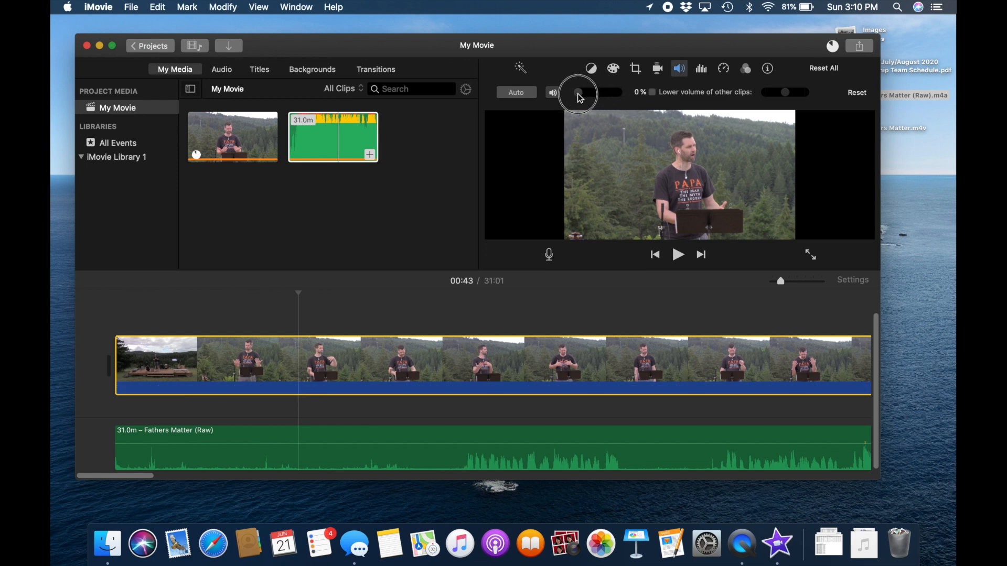
pyautogui.moveTo(577, 93); pyautogui.dragTo(555, 95)
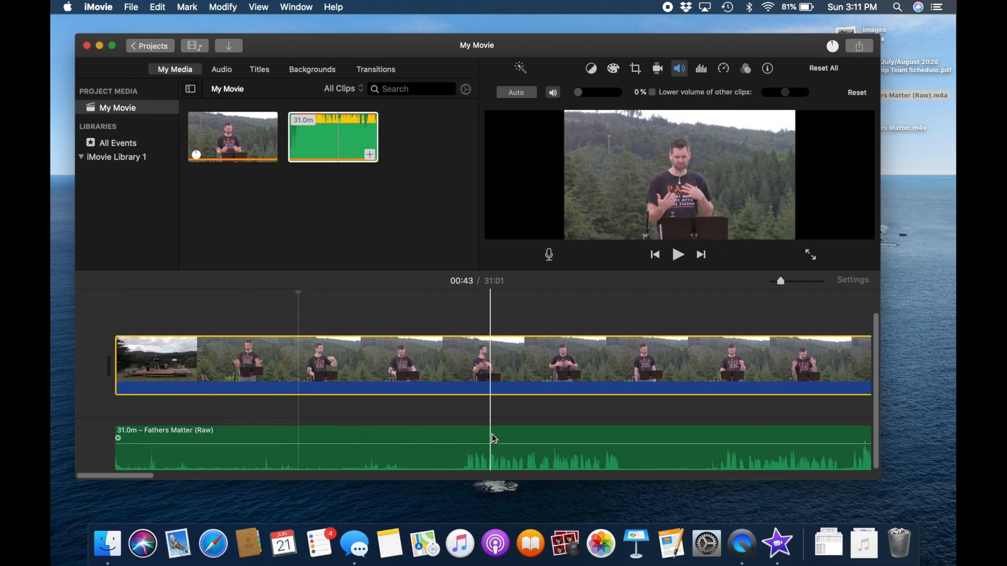
# Play the movie from about 00:55 and at several points up to about 03:00, with the system volume raised, to check the separate audio against the video.
pyautogui.click(346, 313)
pyautogui.click(345, 312)
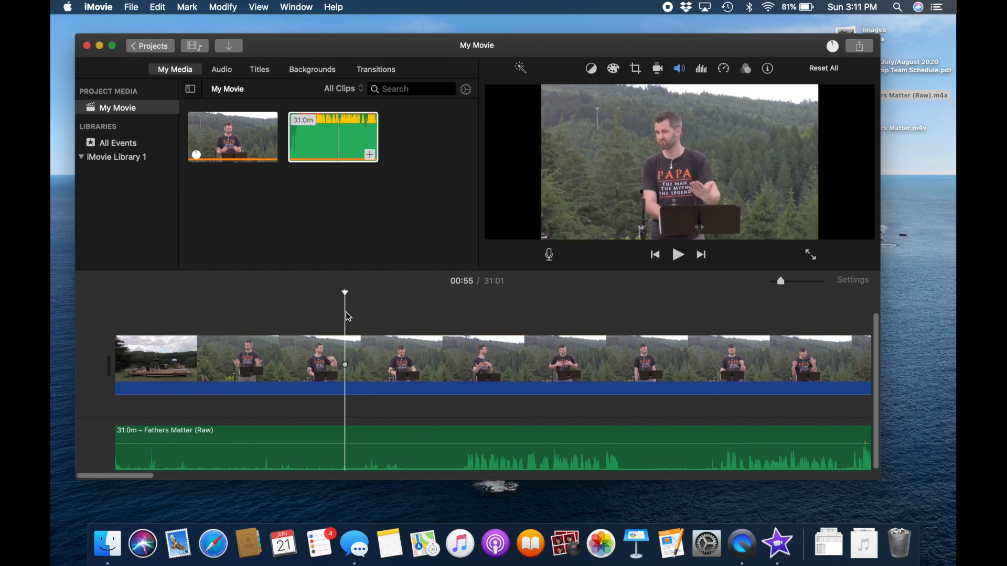
pyautogui.click(678, 255)
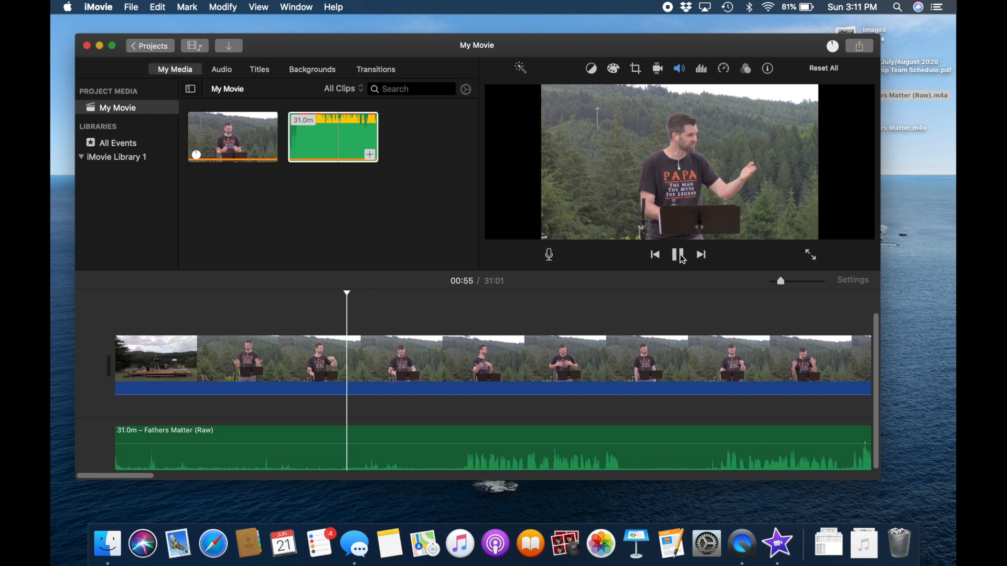
pyautogui.press('XF86AudioRaiseVolume')
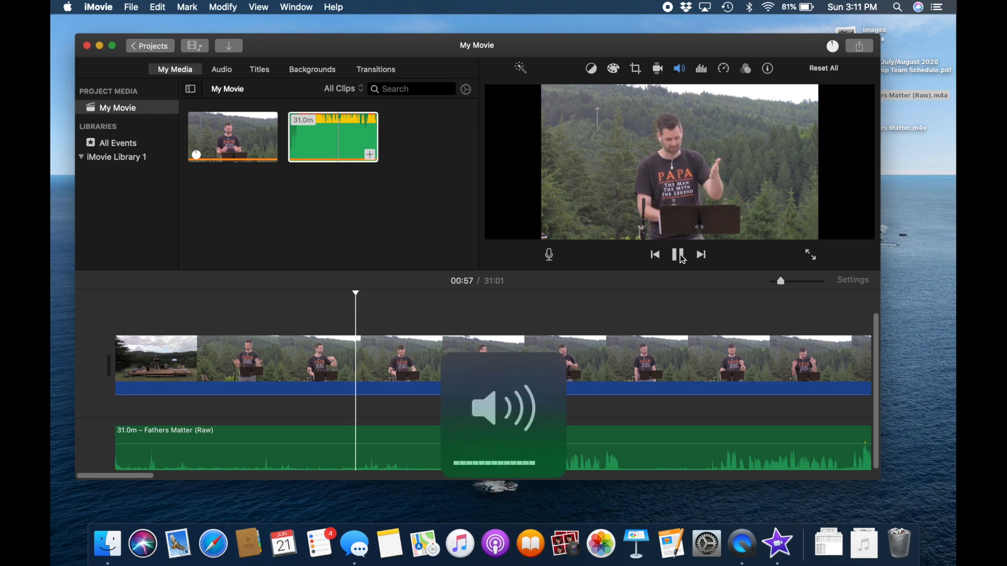
pyautogui.press('XF86AudioRaiseVolume')
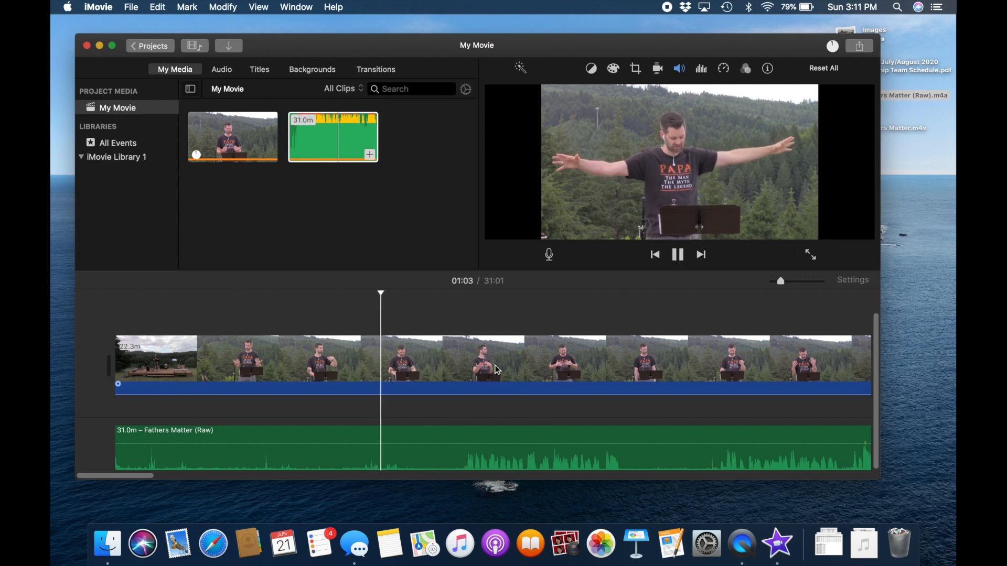
pyautogui.click(473, 308)
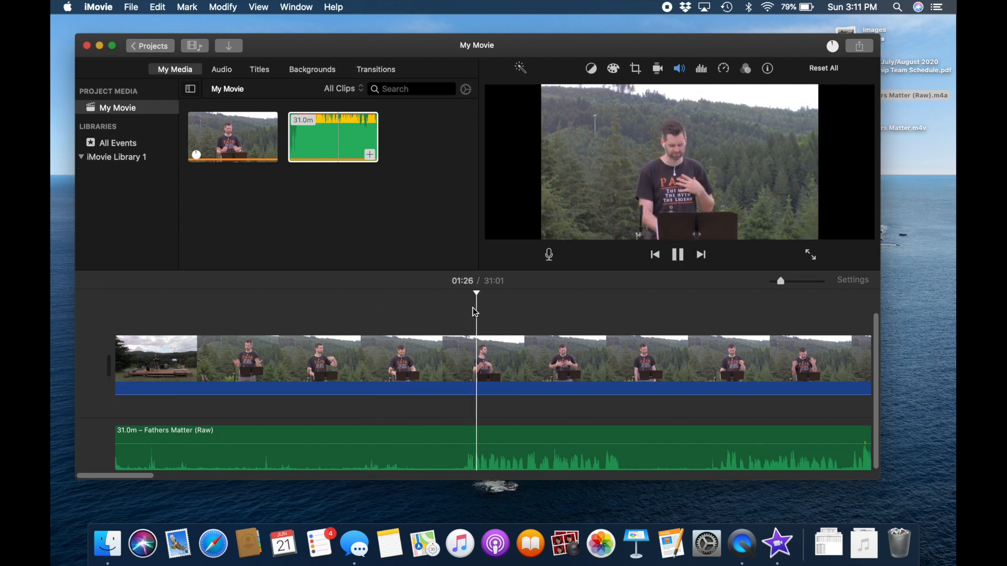
pyautogui.click(729, 312)
pyautogui.hscroll(10, 623, 321)
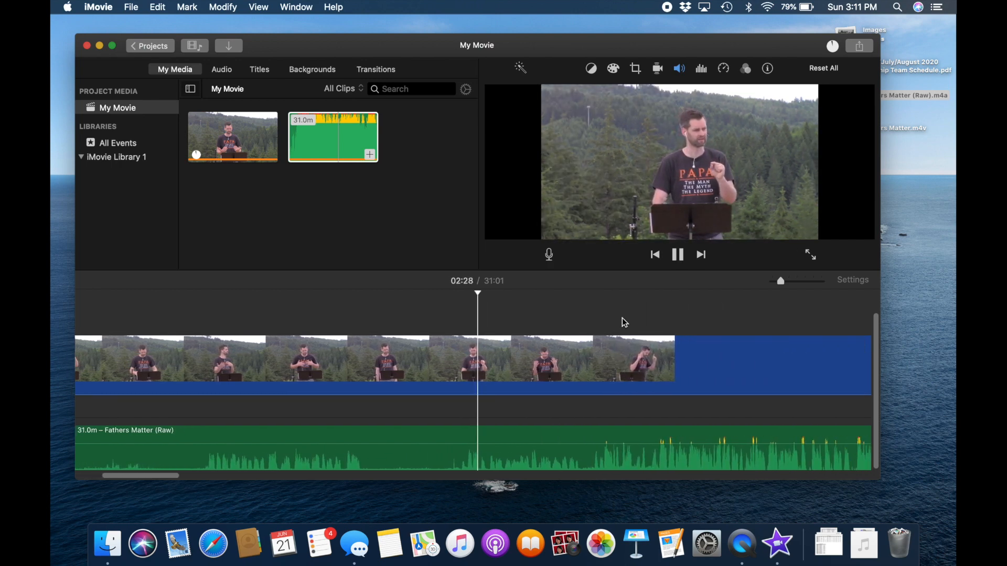
pyautogui.click(561, 317)
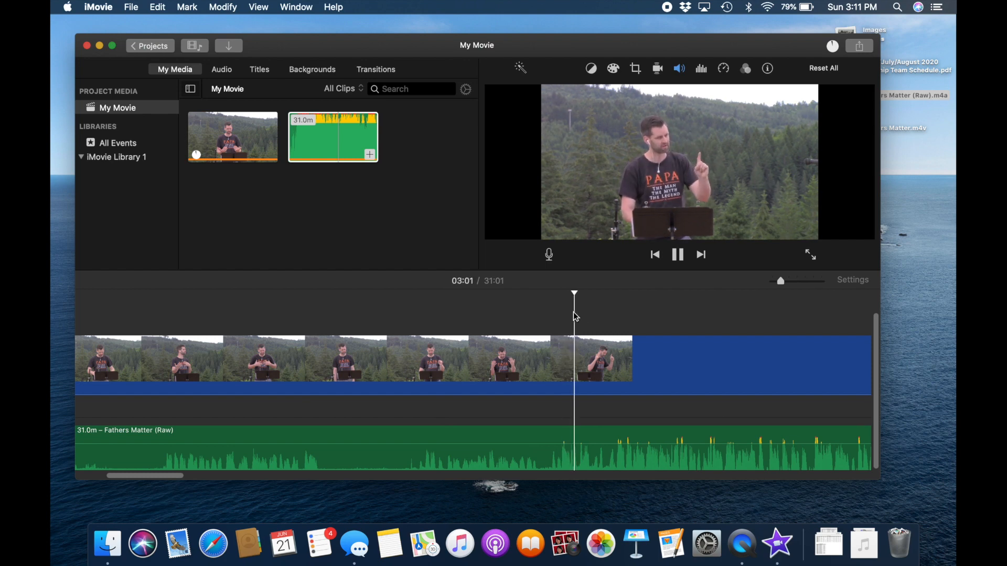
pyautogui.click(678, 255)
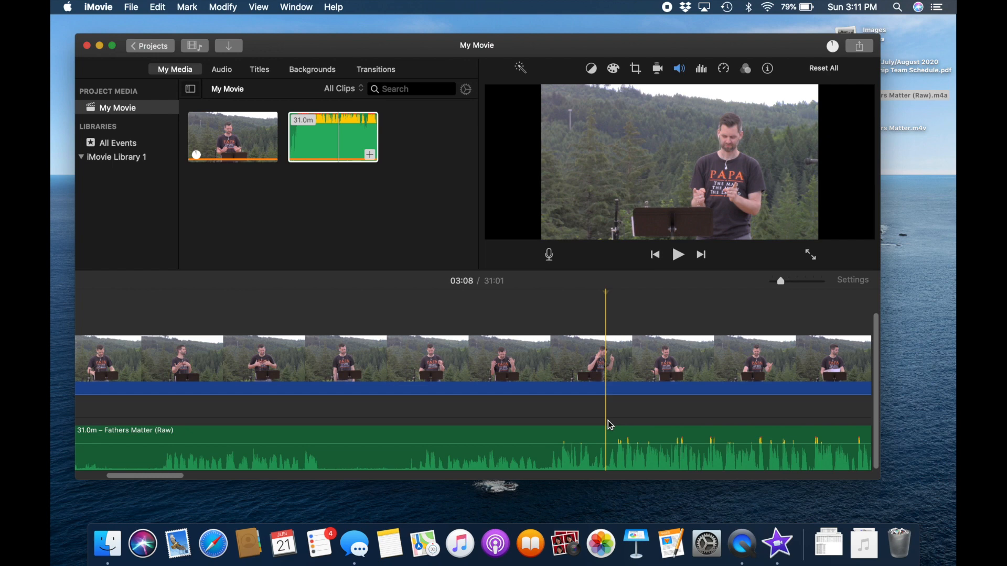
pyautogui.hscroll(-10, 608, 420)
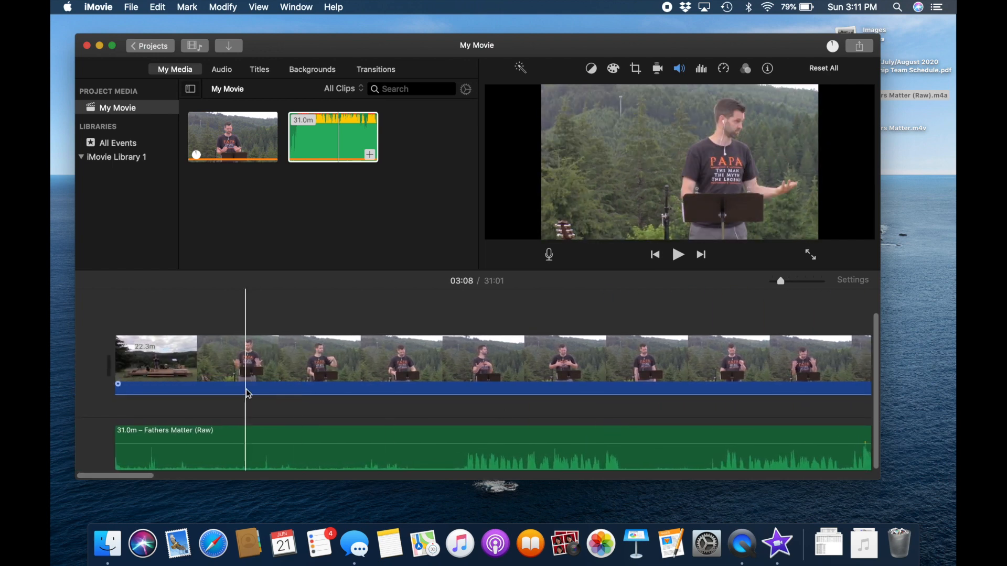
# Trim the start of the Fathers Matter (Raw) audio in the background music track so that 27.8 minutes remain.
pyautogui.click(128, 454)
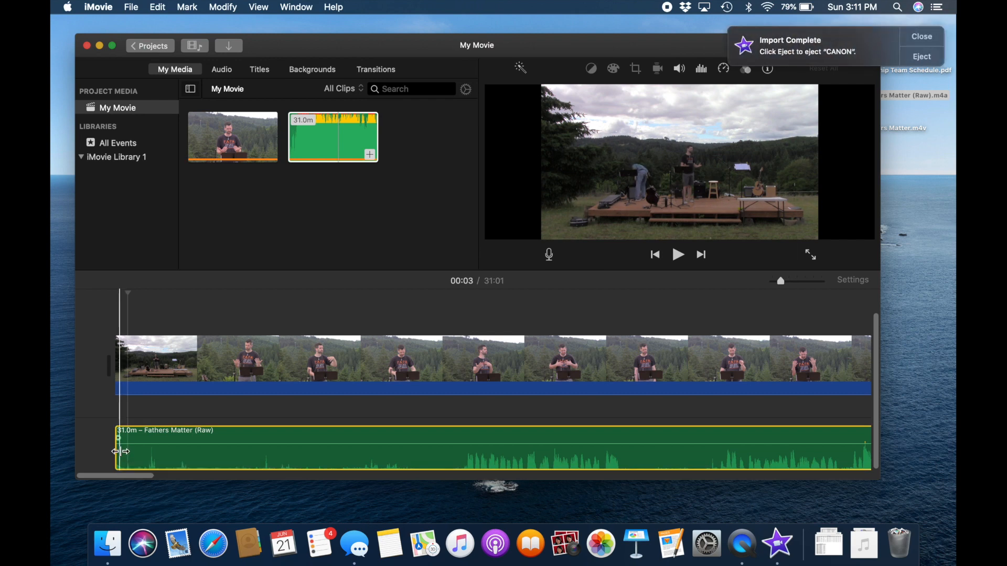
pyautogui.moveTo(119, 450); pyautogui.dragTo(692, 452)
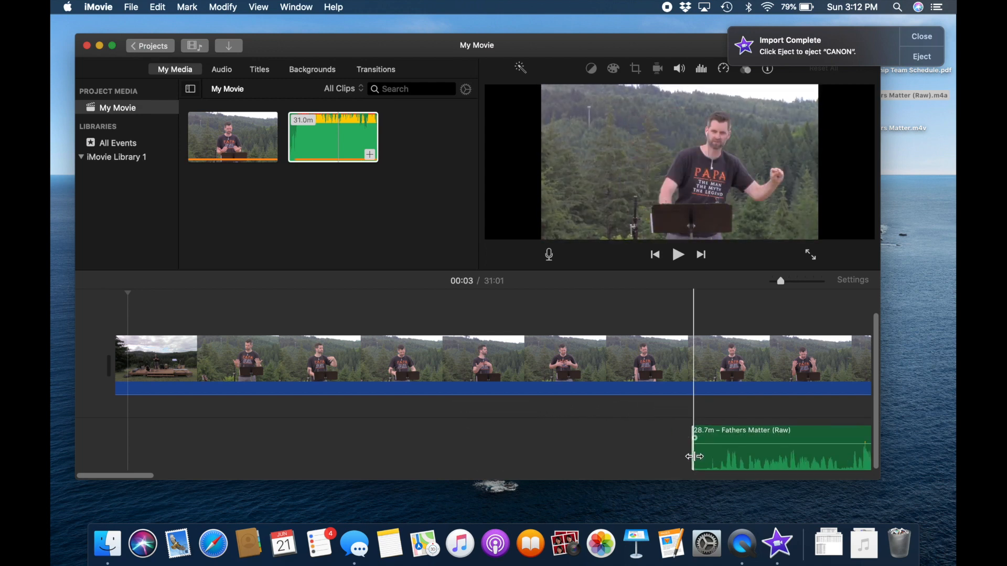
pyautogui.hscroll(5, 693, 455)
pyautogui.moveTo(513, 456); pyautogui.dragTo(729, 454)
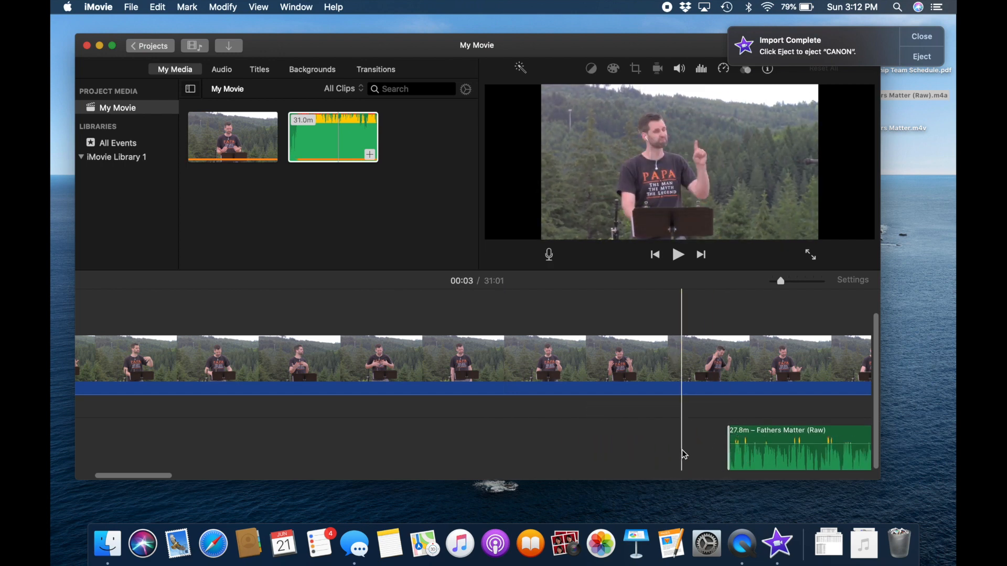
# Eject the CANON camera card, play from about 03:04, and trim the audio's start to about 03:26, leaving 27.6 minutes.
pyautogui.click(707, 429)
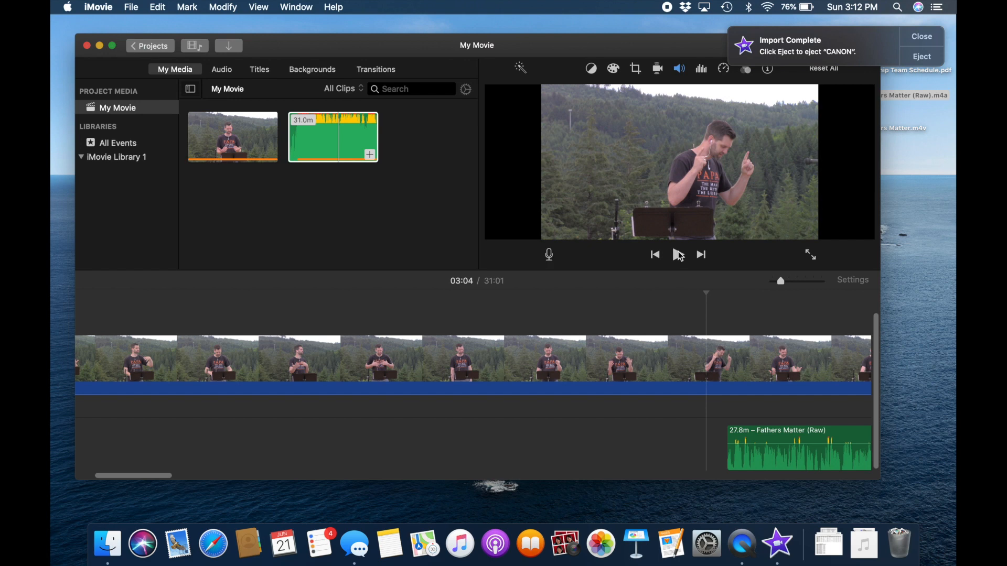
pyautogui.click(924, 58)
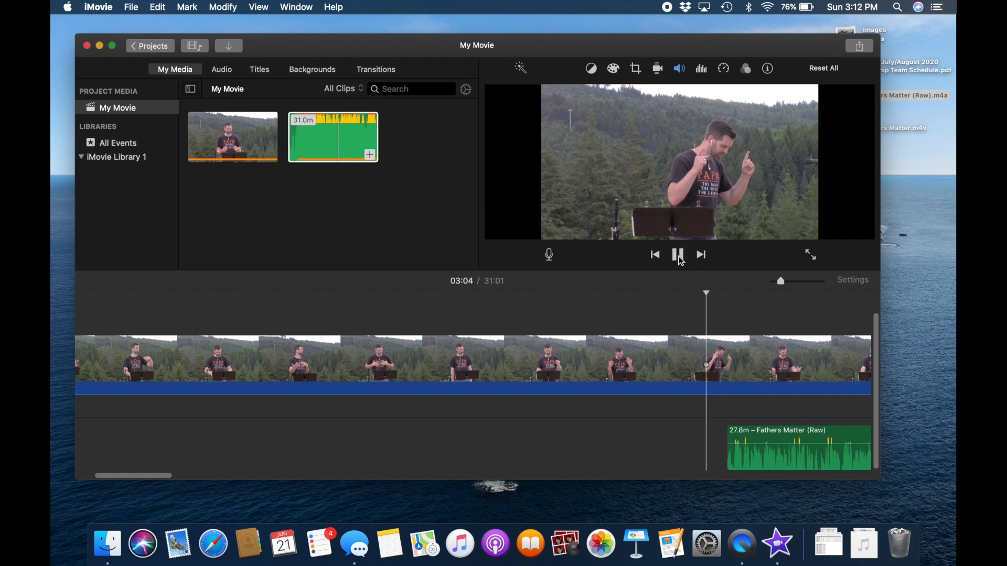
pyautogui.hscroll(5, 609, 433)
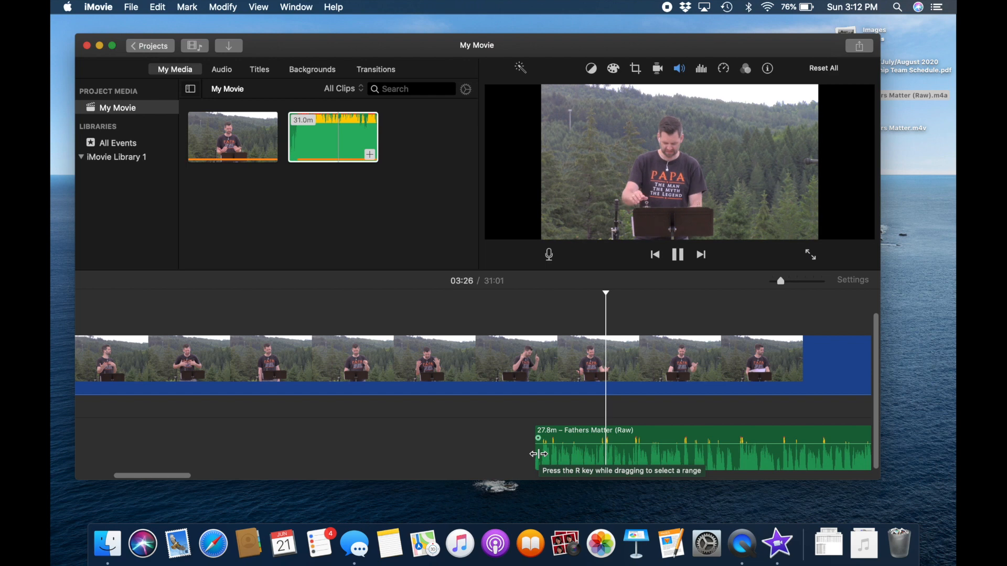
pyautogui.moveTo(539, 454); pyautogui.dragTo(605, 457)
# Play onward from about 03:26 to 03:45 and trim the audio's start to that point, leaving 27.2 minutes.
pyautogui.click(681, 254)
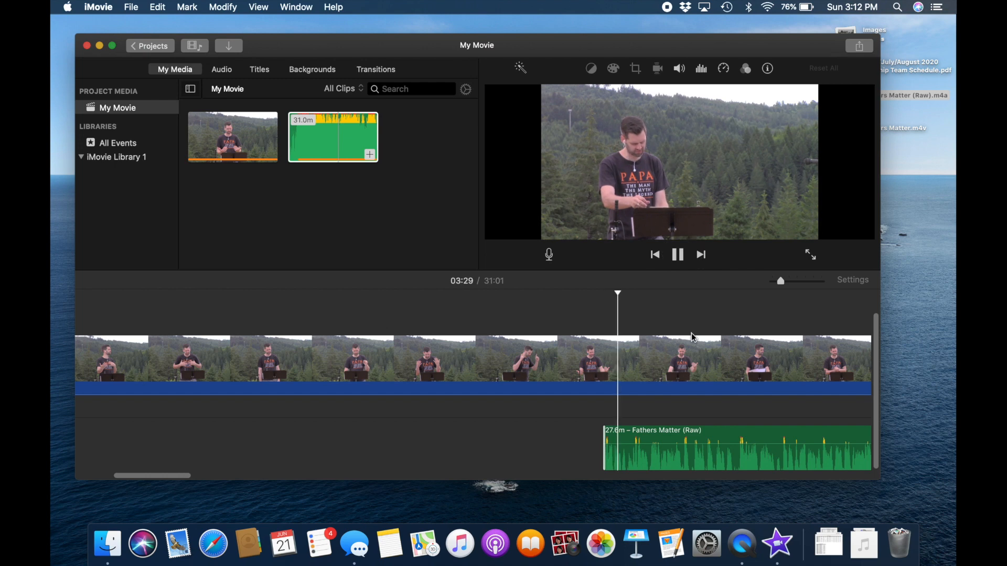
pyautogui.hscroll(5, 558, 419)
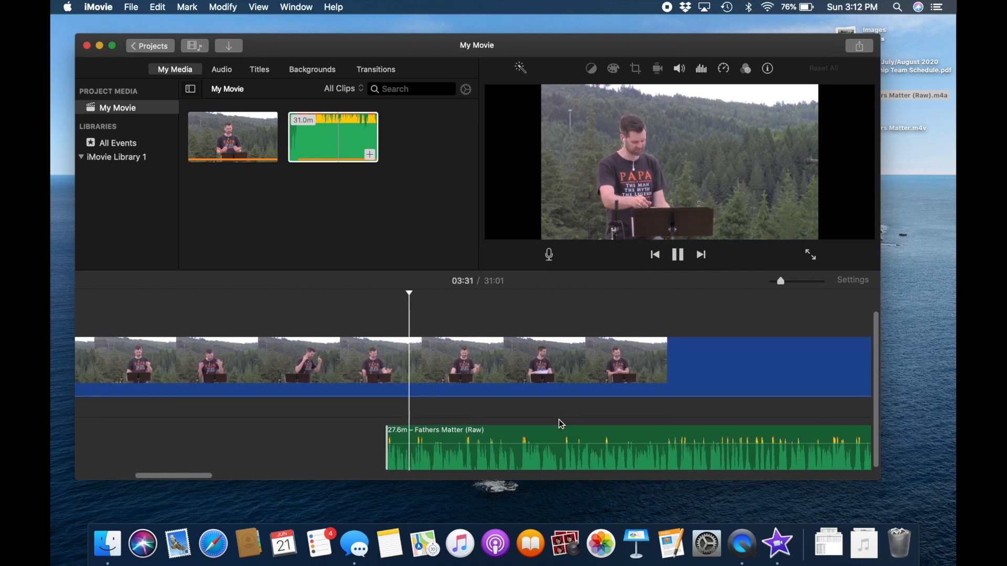
pyautogui.click(431, 309)
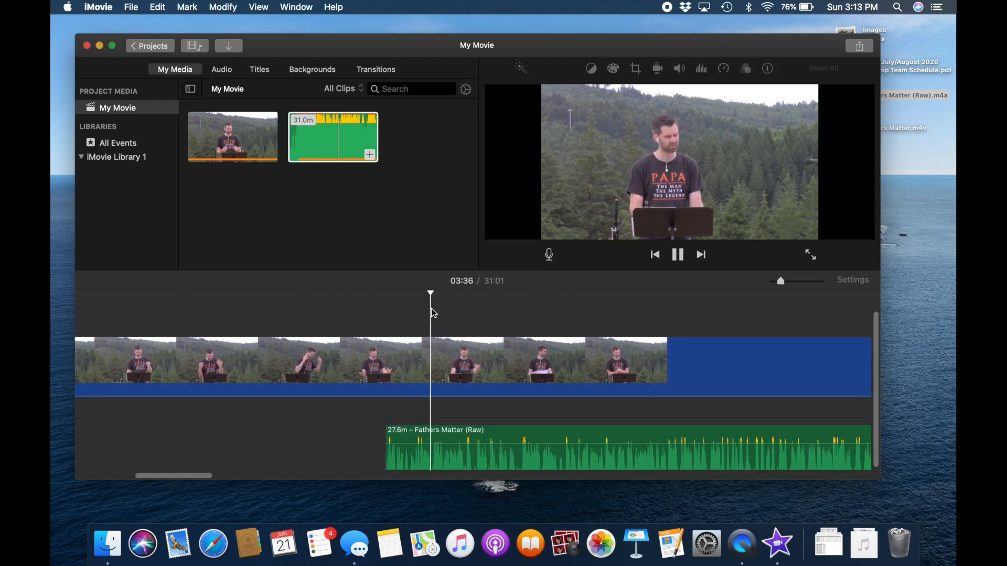
pyautogui.click(461, 310)
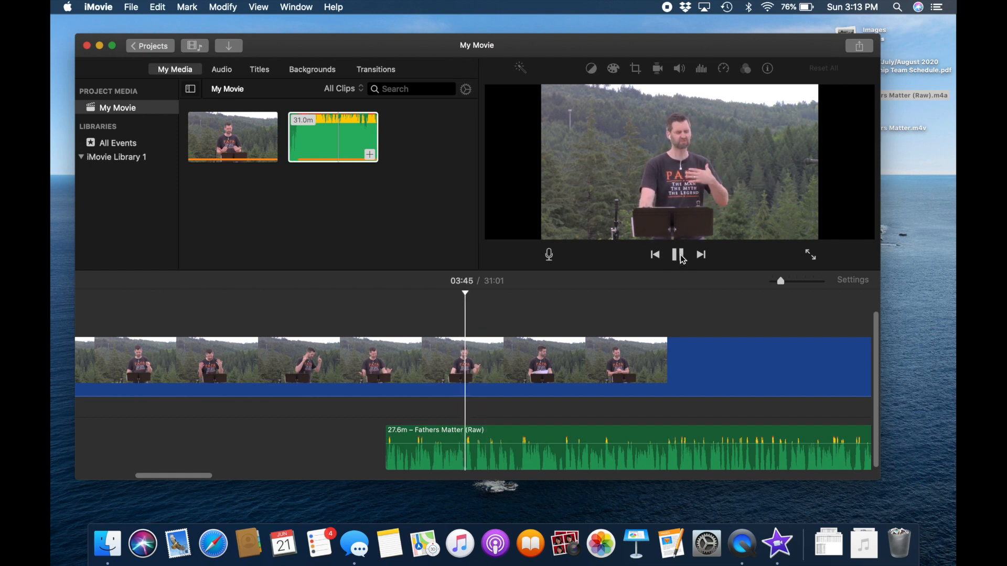
pyautogui.press('space')
pyautogui.moveTo(387, 454); pyautogui.dragTo(464, 452)
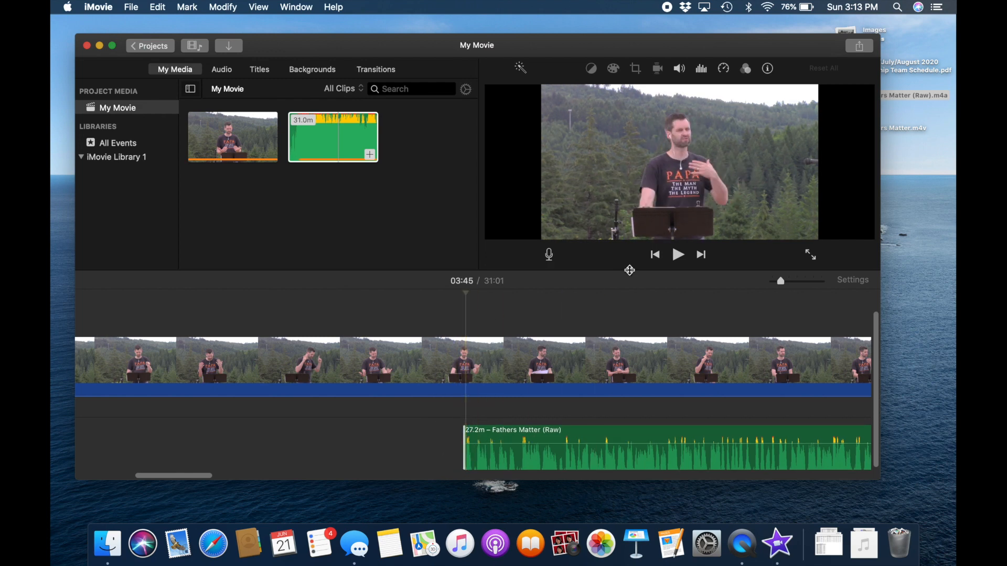
# Play the movie from 03:44 to about 04:01 to check where the trimmed audio now begins.
pyautogui.click(583, 311)
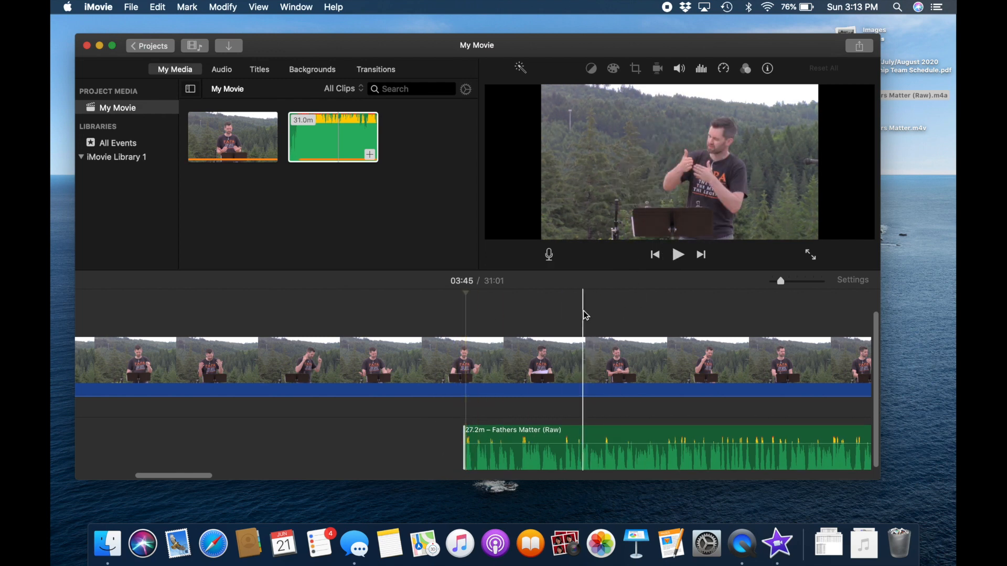
pyautogui.click(656, 255)
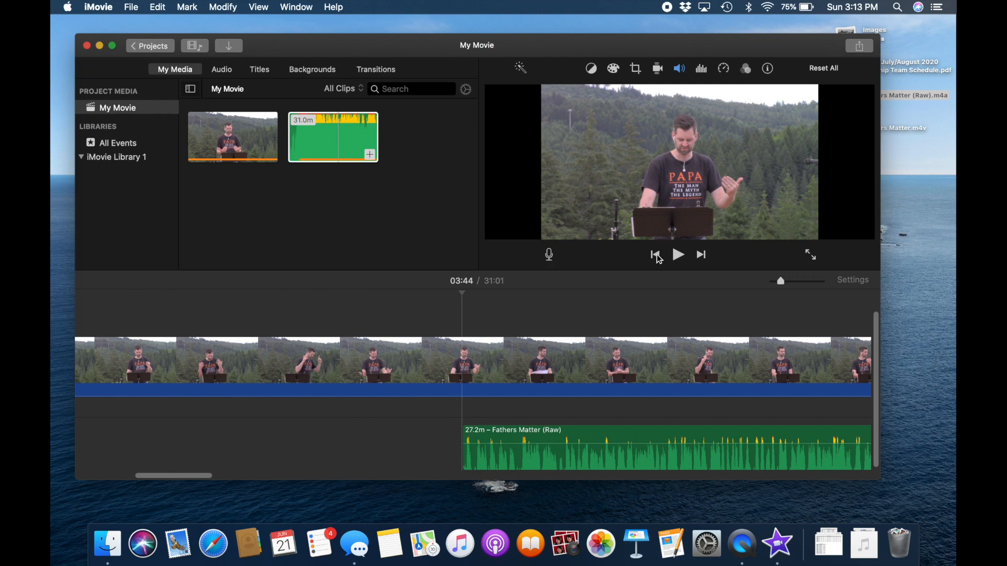
pyautogui.click(655, 255)
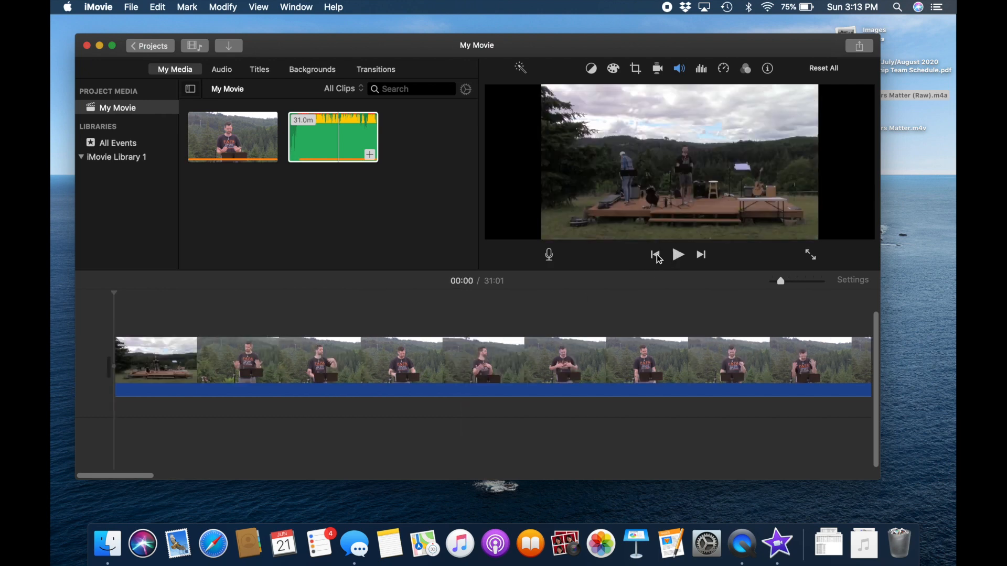
pyautogui.click(702, 254)
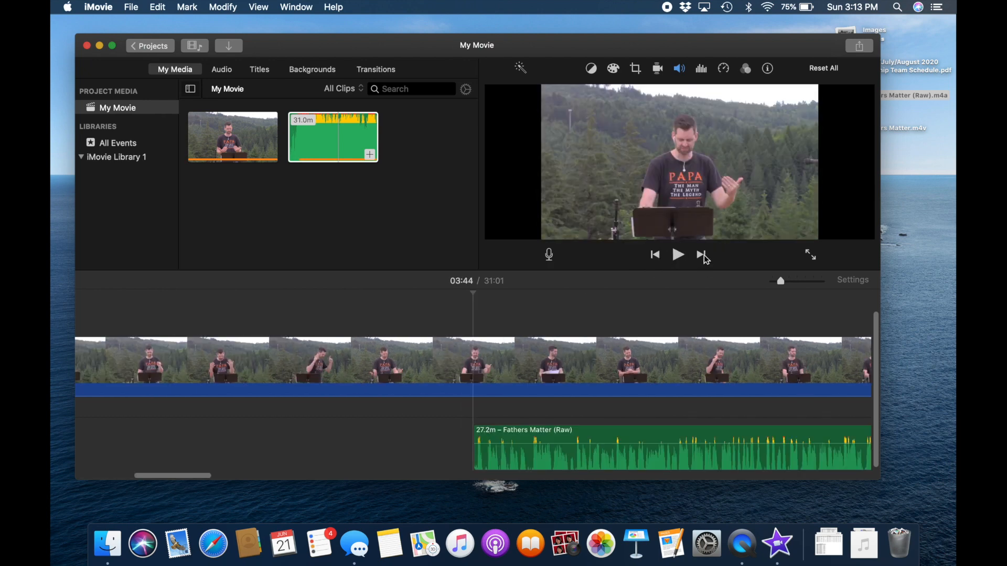
pyautogui.click(678, 257)
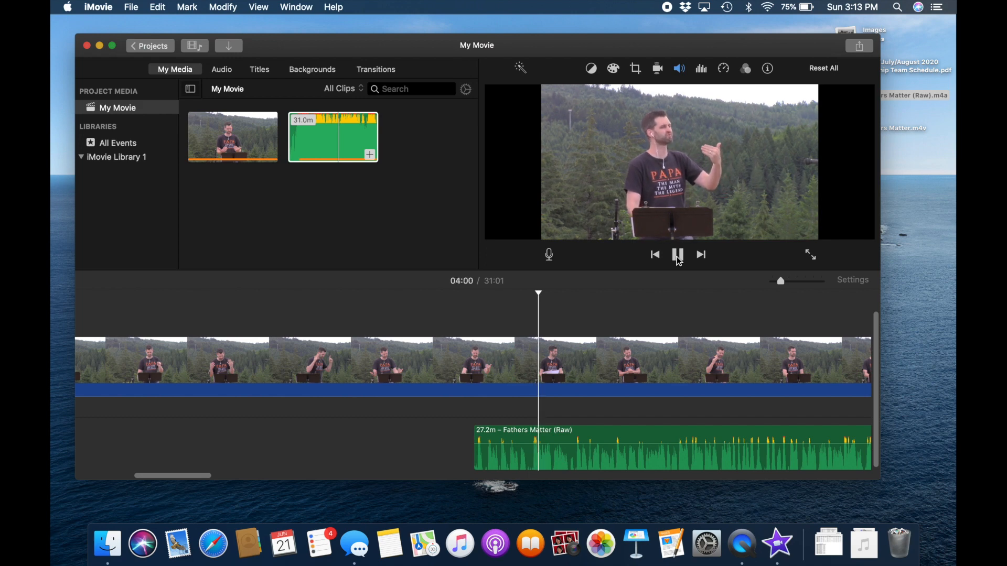
pyautogui.click(678, 255)
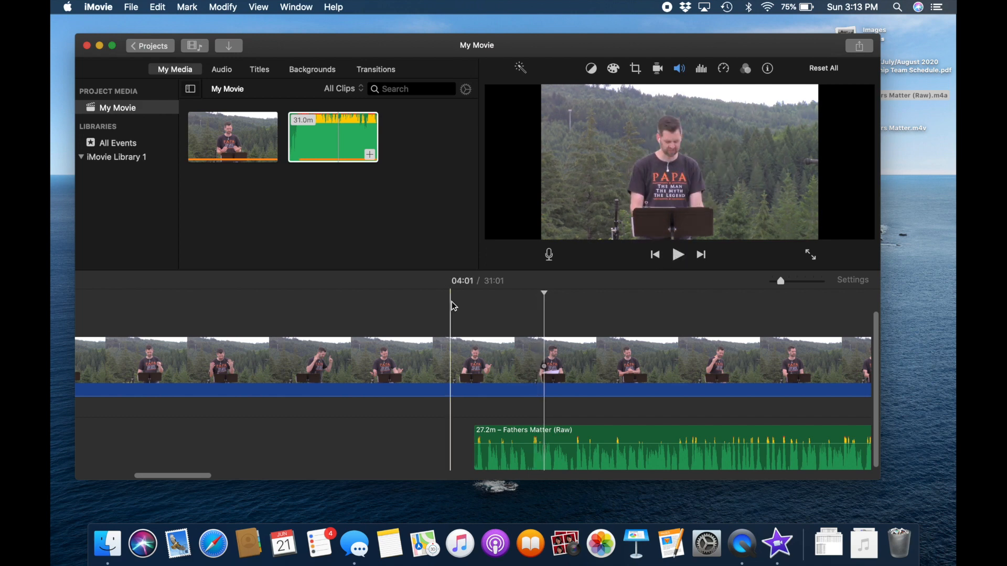
# Raise the volume of the video clip in the timeline to 99%.
pyautogui.hscroll(-10, 539, 304)
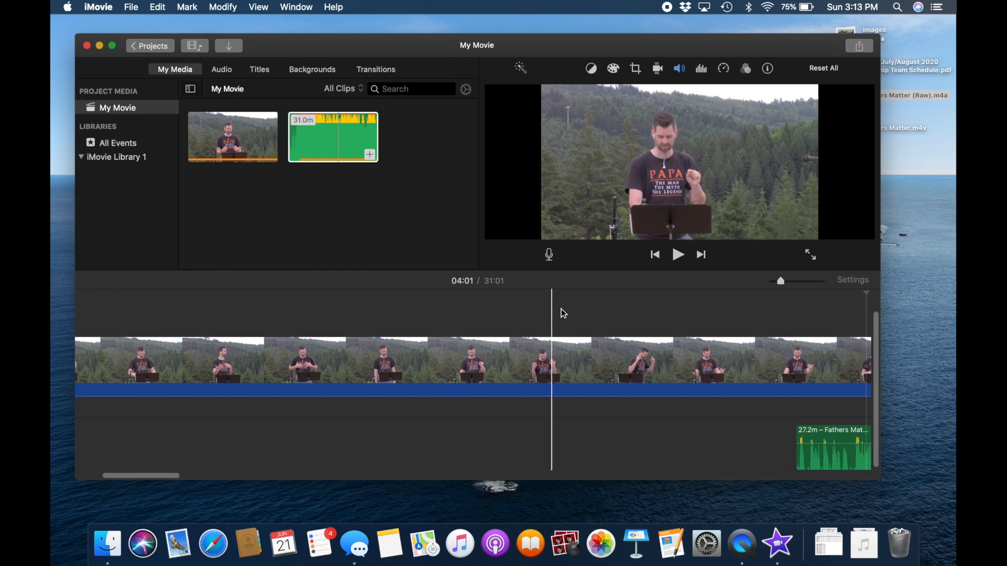
pyautogui.hscroll(-5, 471, 313)
pyautogui.click(276, 367)
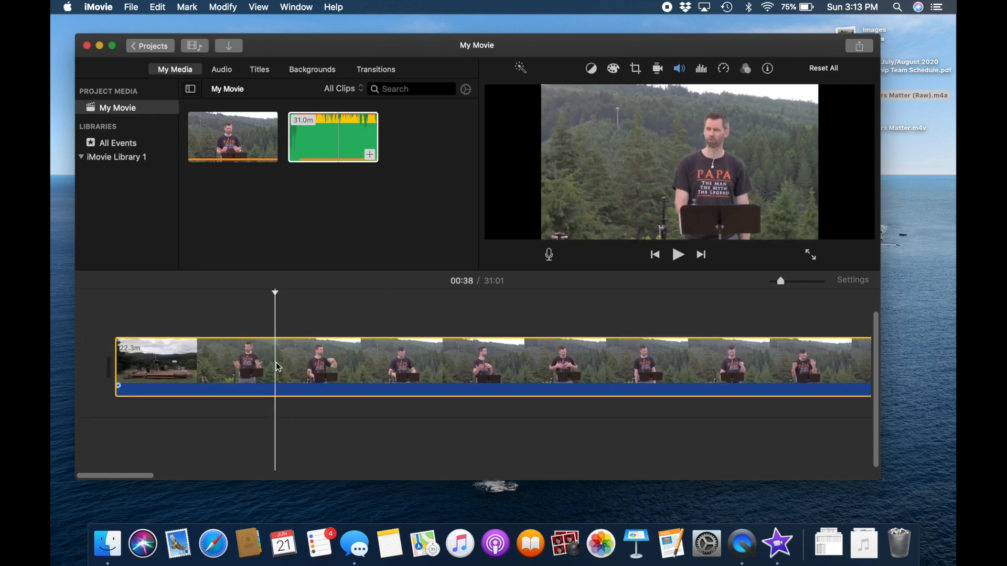
pyautogui.click(680, 69)
pyautogui.moveTo(578, 92); pyautogui.dragTo(611, 91)
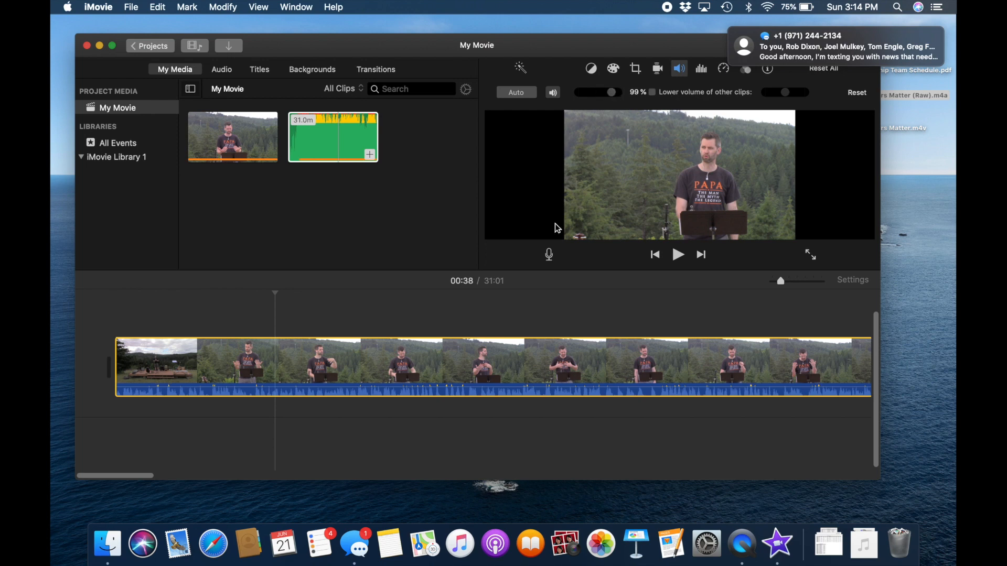
pyautogui.rightClick(352, 536)
pyautogui.click(357, 488)
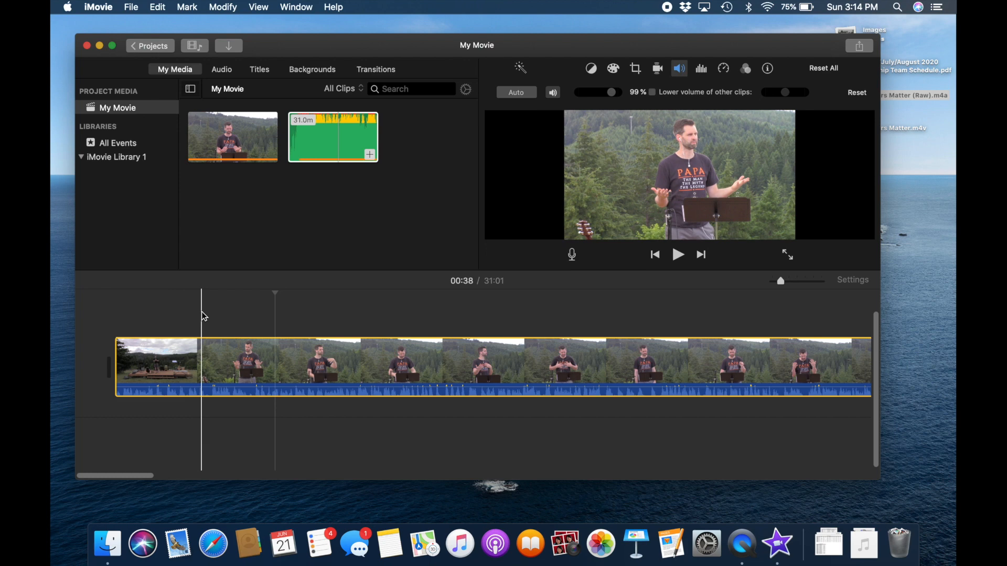
# Play the first 20 seconds of the movie from several points to locate the sermon's opening words in the camera sound.
pyautogui.click(174, 317)
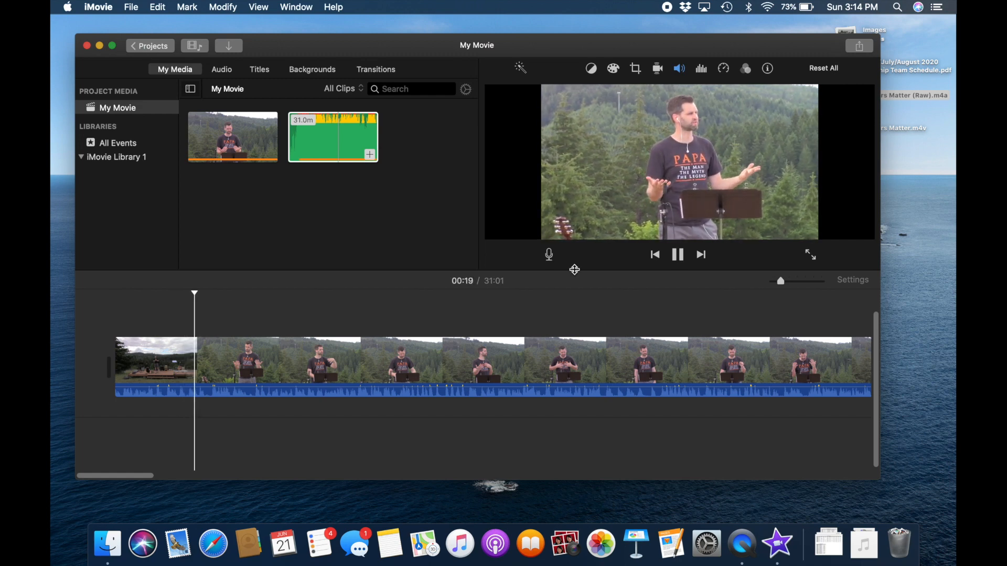
pyautogui.click(158, 308)
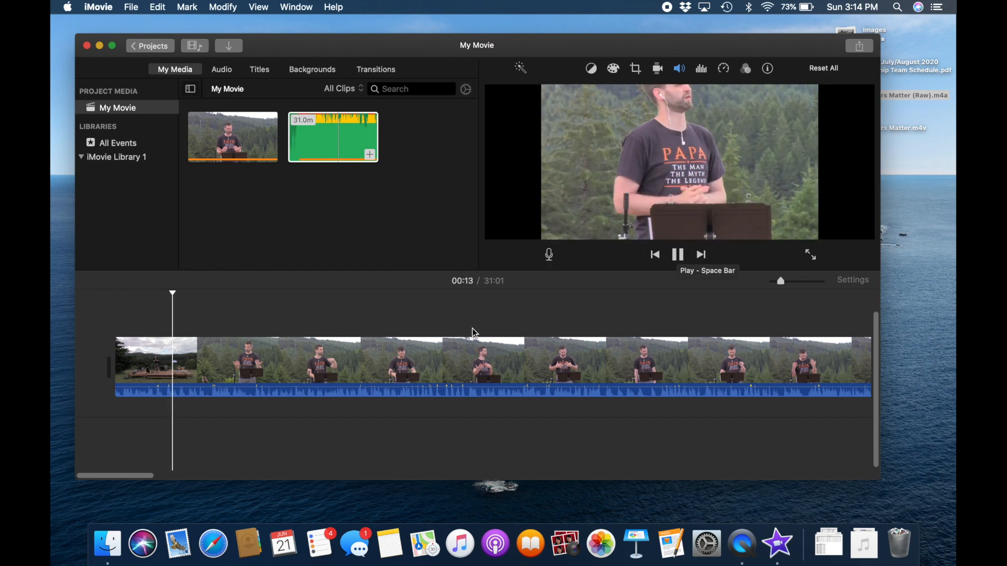
pyautogui.click(143, 316)
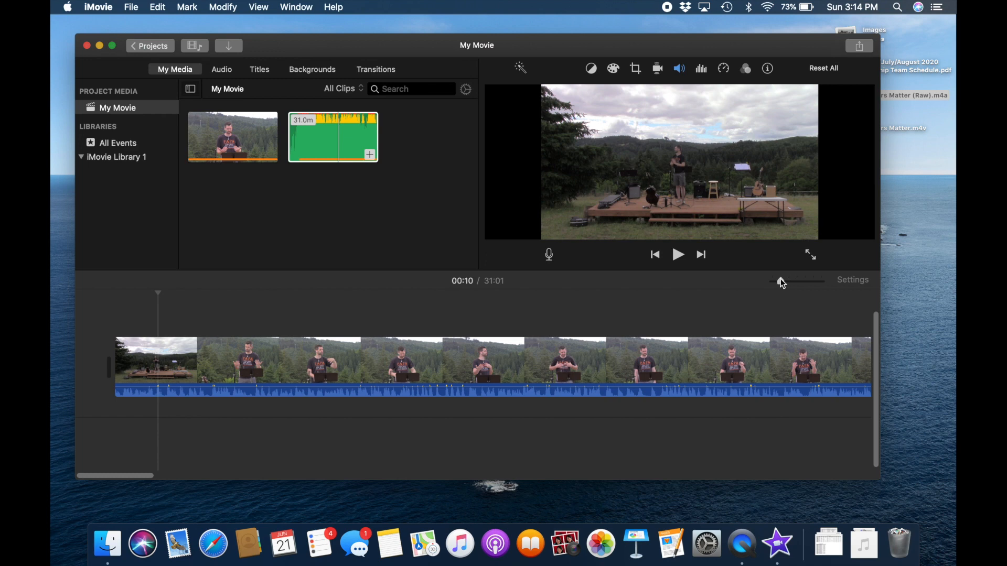
# Move the trimmed Fathers Matter (Raw) audio clip back near the movie's beginning, starting about 5 seconds in.
pyautogui.hscroll(5, 665, 445)
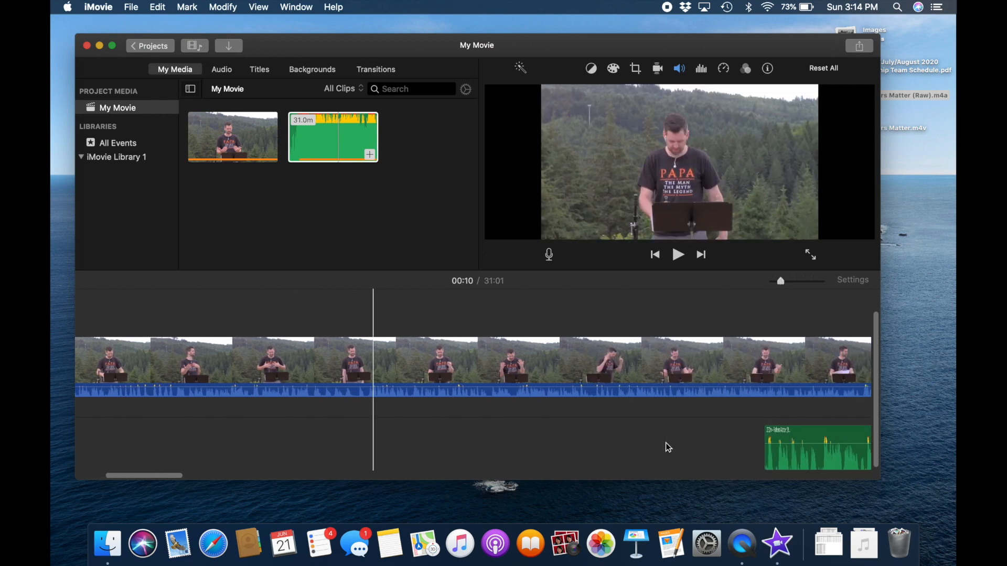
pyautogui.click(551, 457)
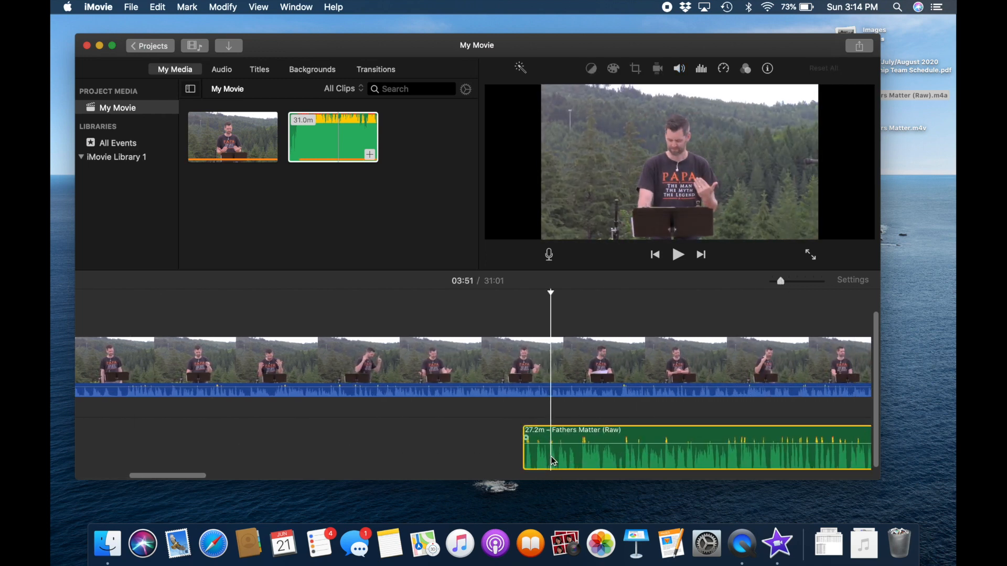
pyautogui.moveTo(565, 458); pyautogui.dragTo(173, 441)
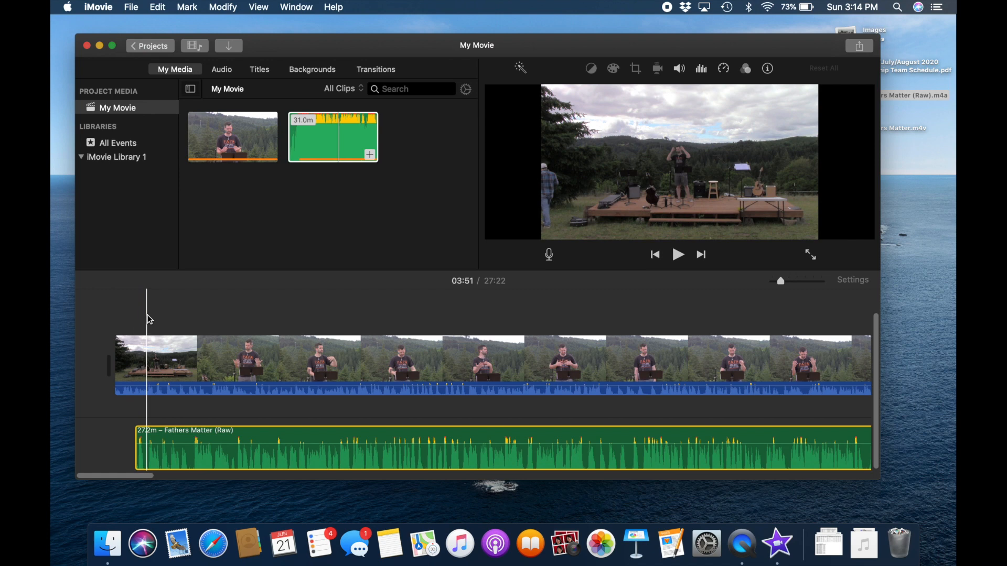
# Magnify the timeline fully to compare the waveforms and shift the audio clip about 2 seconds earlier under the opening stage shot.
pyautogui.click(149, 318)
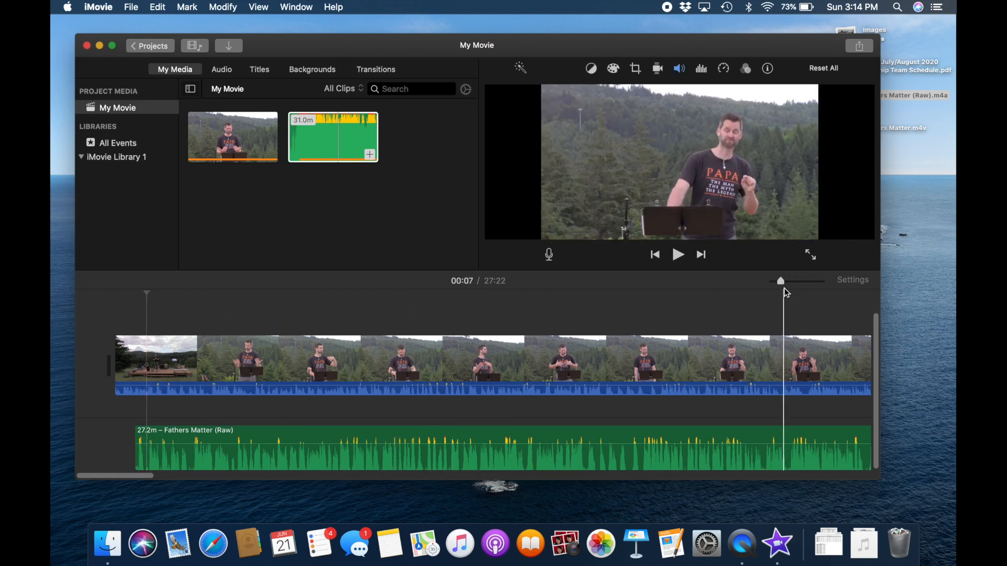
pyautogui.moveTo(786, 282); pyautogui.dragTo(833, 294)
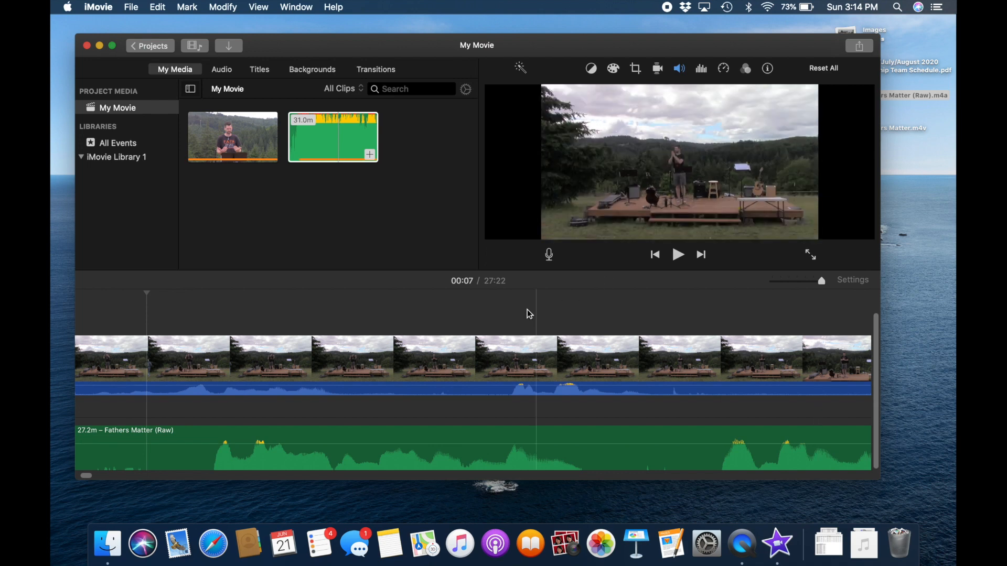
pyautogui.hscroll(-10, 404, 320)
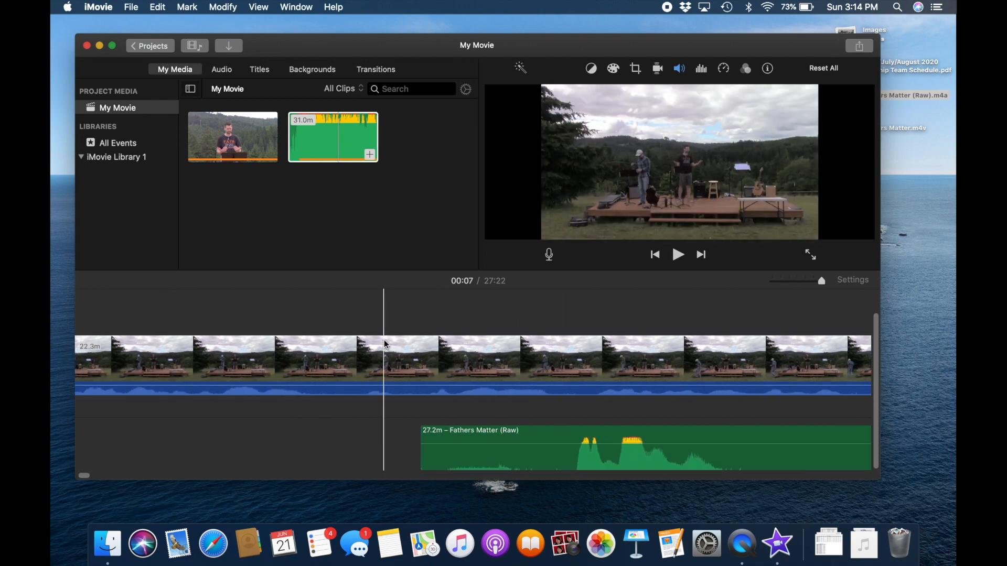
pyautogui.hscroll(-5, 462, 319)
pyautogui.hscroll(4, 462, 324)
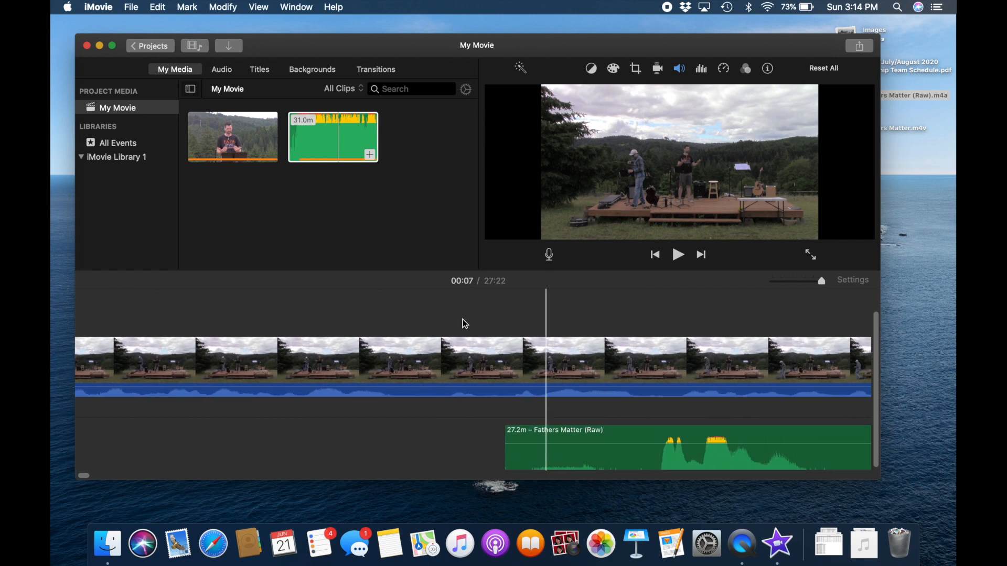
pyautogui.moveTo(552, 456); pyautogui.dragTo(209, 452)
pyautogui.hscroll(-5, 350, 450)
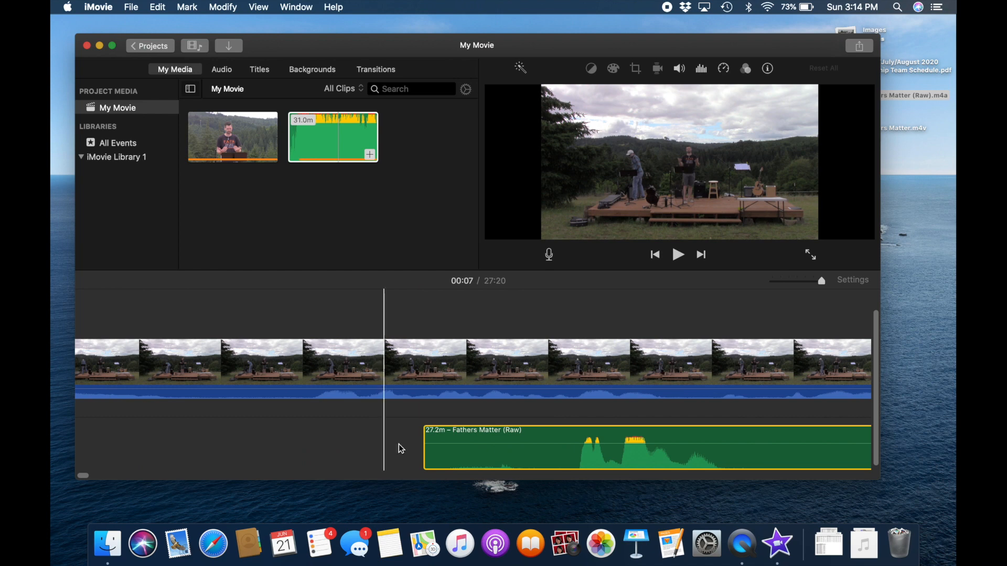
pyautogui.moveTo(471, 459); pyautogui.dragTo(567, 455)
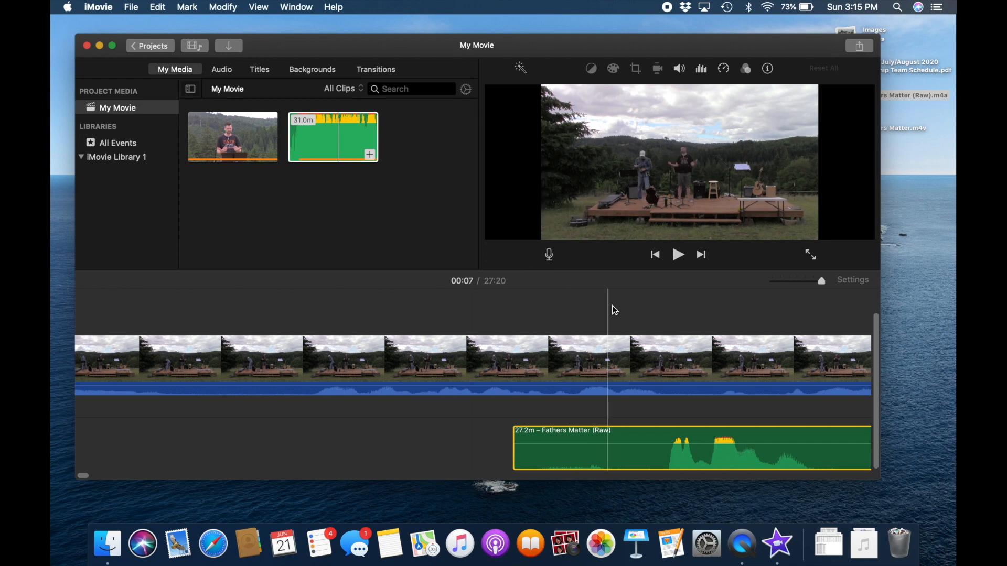
# Check the alignment around 00:04 and move the audio clip about 2 seconds later against the video's own waveform.
pyautogui.click(688, 305)
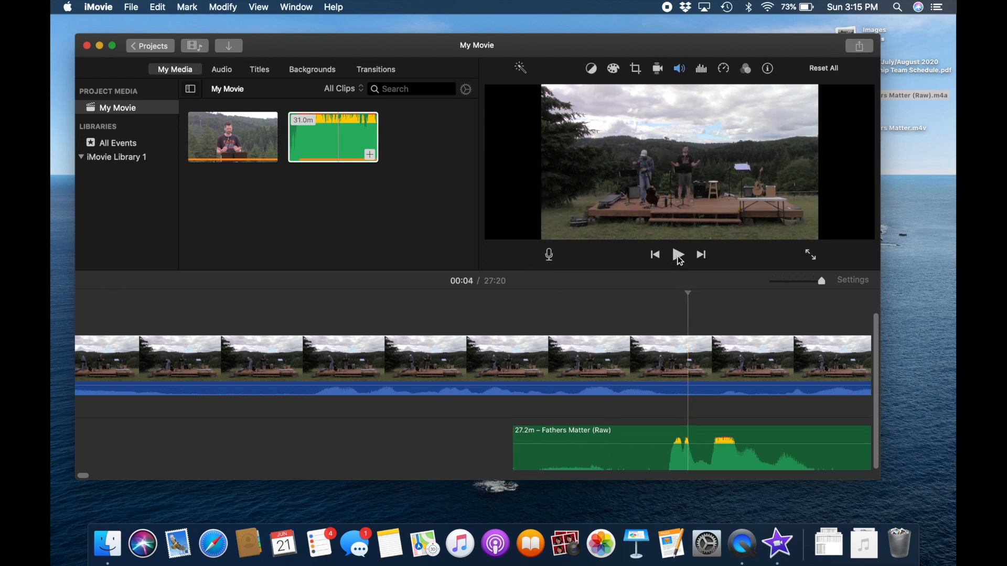
pyautogui.hscroll(5, 472, 443)
pyautogui.moveTo(299, 453); pyautogui.dragTo(687, 452)
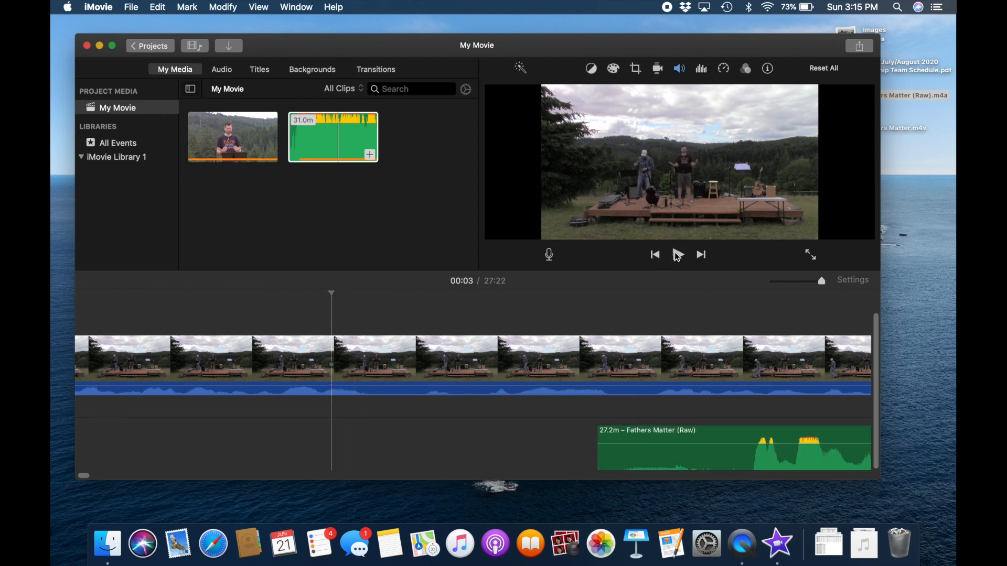
# Move the Fathers Matter (Raw) audio clip about 4 seconds later until its first peaks line up with the video's own waveform.
pyautogui.hscroll(10, 482, 436)
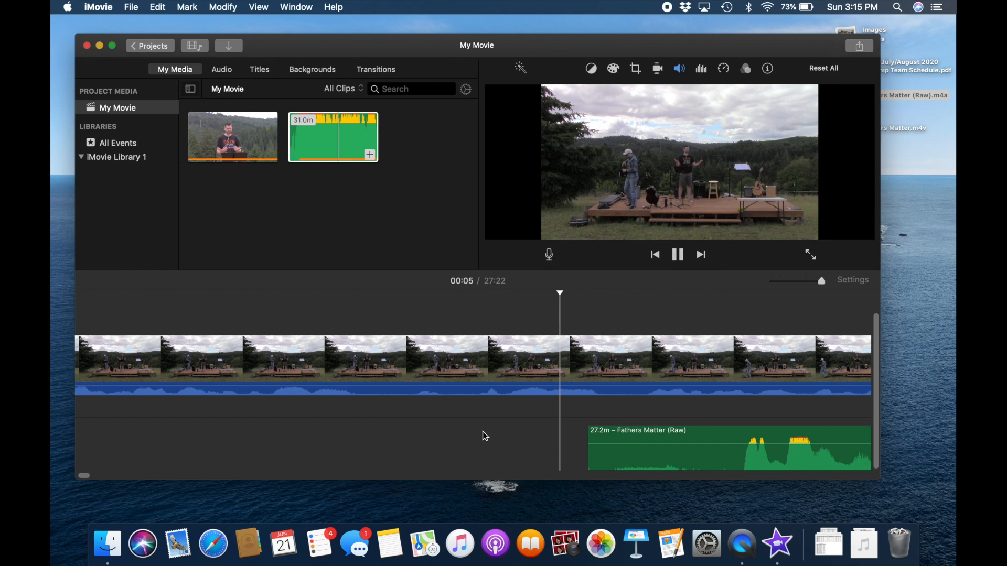
pyautogui.hscroll(4, 483, 433)
pyautogui.moveTo(348, 469); pyautogui.dragTo(841, 461)
pyautogui.moveTo(571, 458); pyautogui.dragTo(687, 452)
pyautogui.hscroll(10, 550, 424)
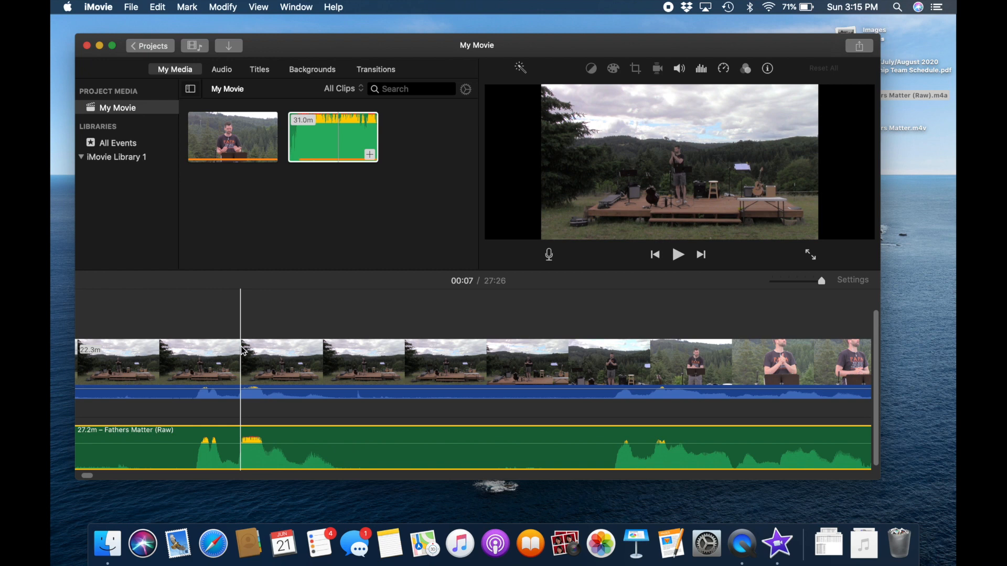
pyautogui.hscroll(-2, 303, 372)
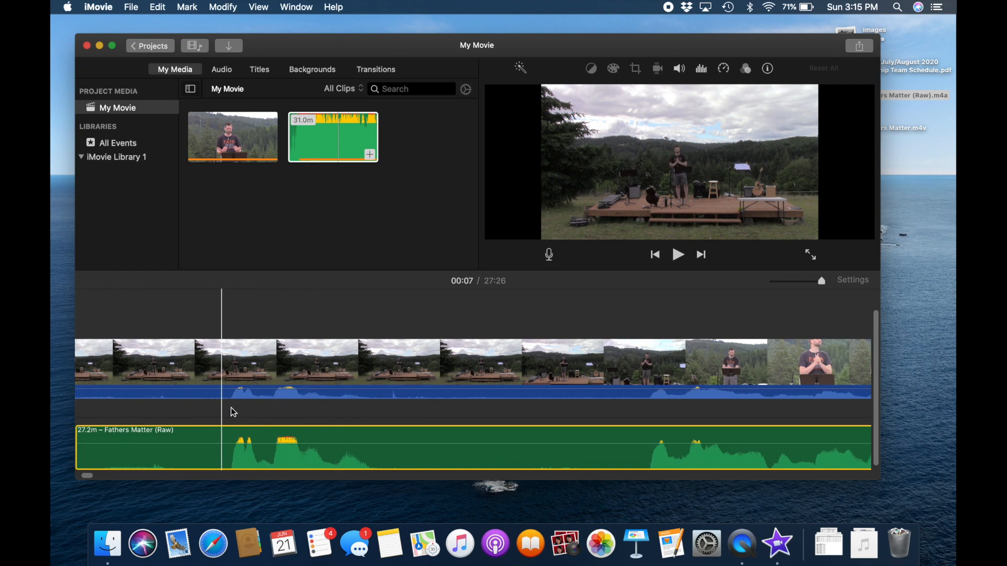
# Set the camera clip's volume to 0% and play the movie full screen to check the sound against the picture.
pyautogui.click(221, 365)
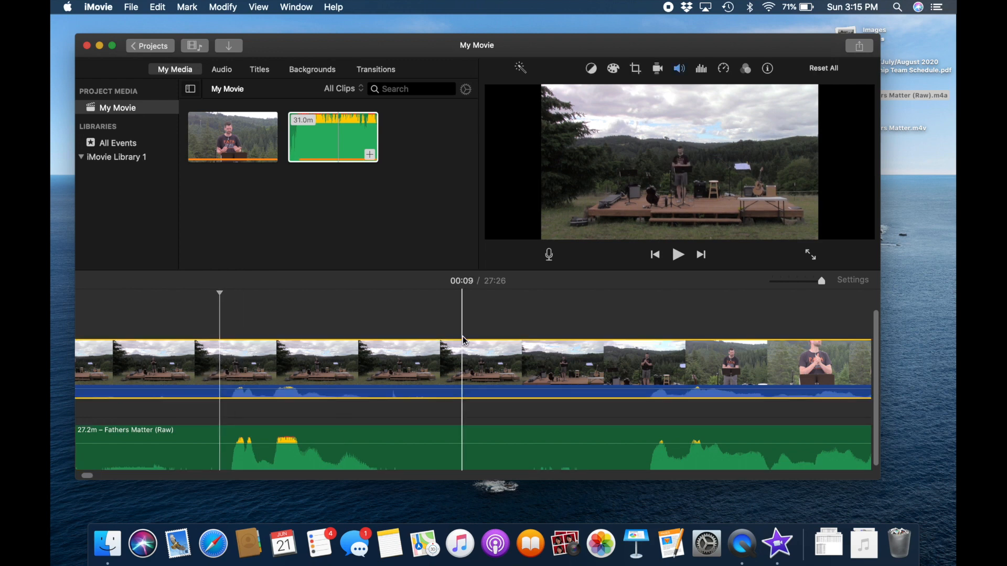
pyautogui.click(680, 69)
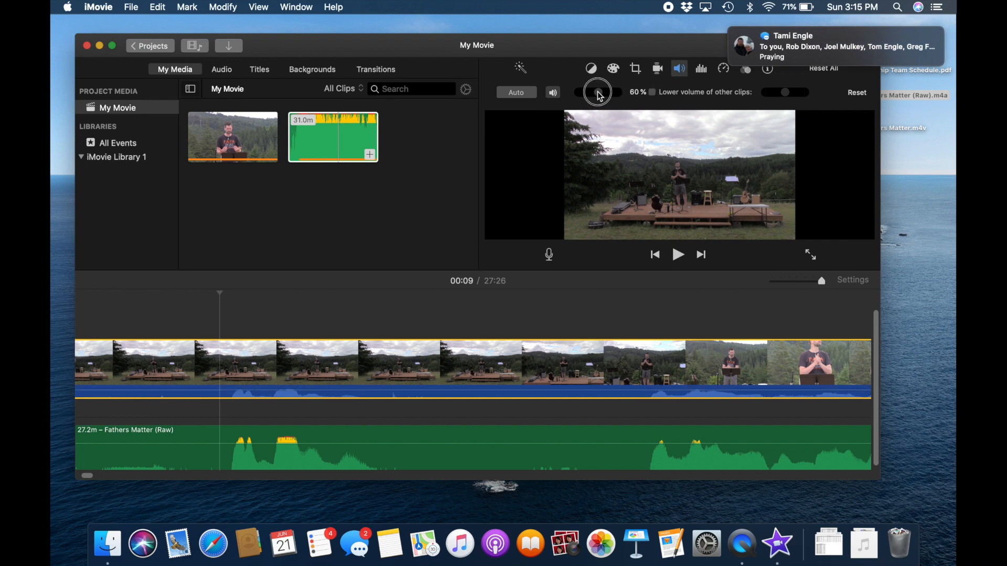
pyautogui.moveTo(588, 95); pyautogui.dragTo(572, 96)
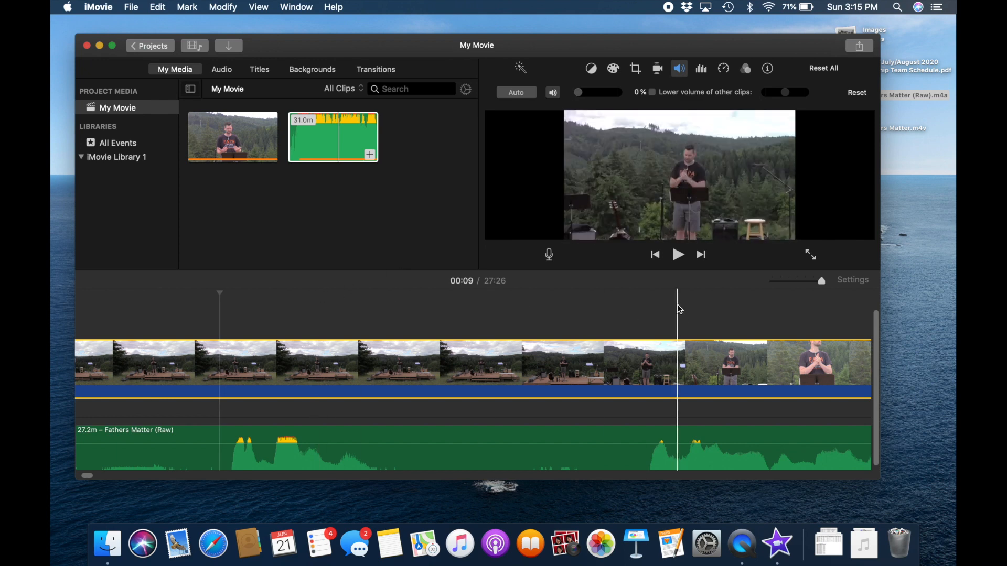
pyautogui.click(676, 255)
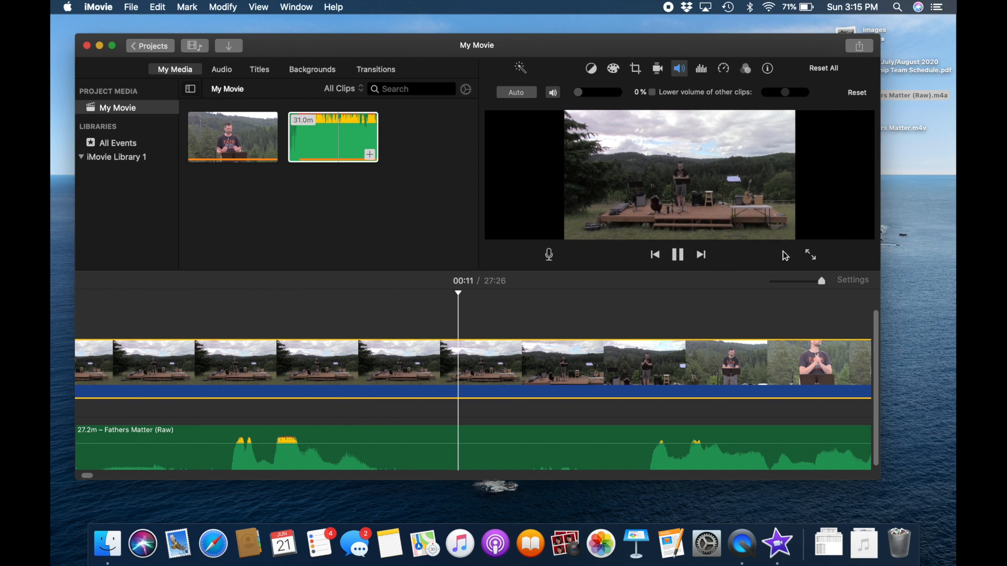
pyautogui.click(810, 254)
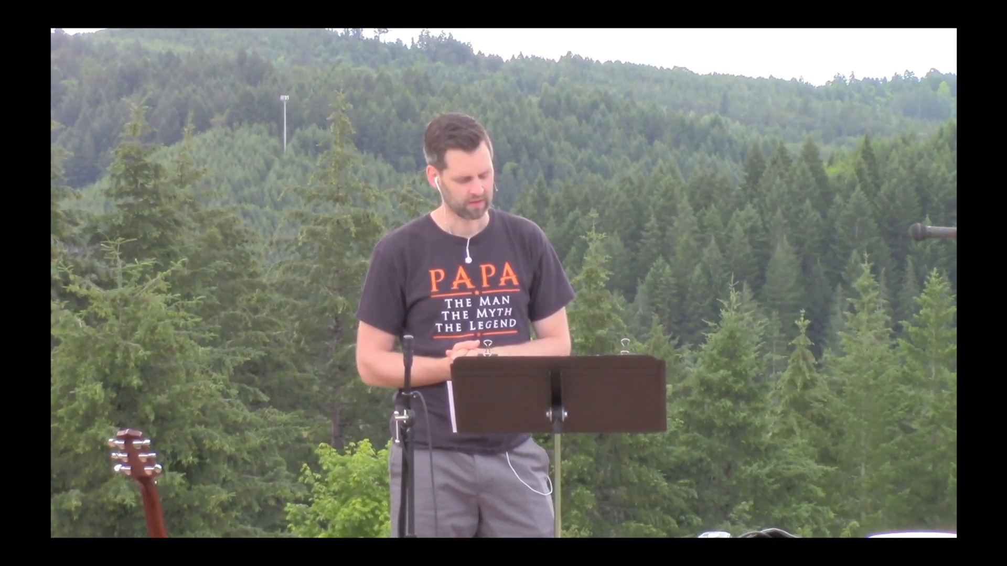
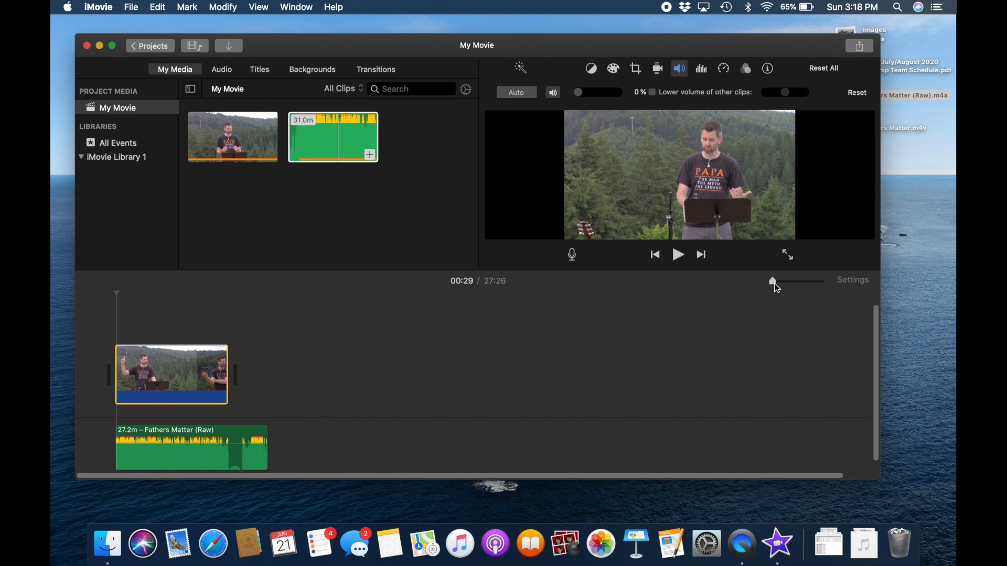
# Trim the unused tail of the Fathers Matter (Raw) audio clip, then extend its end slightly past the video's last frame.
pyautogui.click(251, 461)
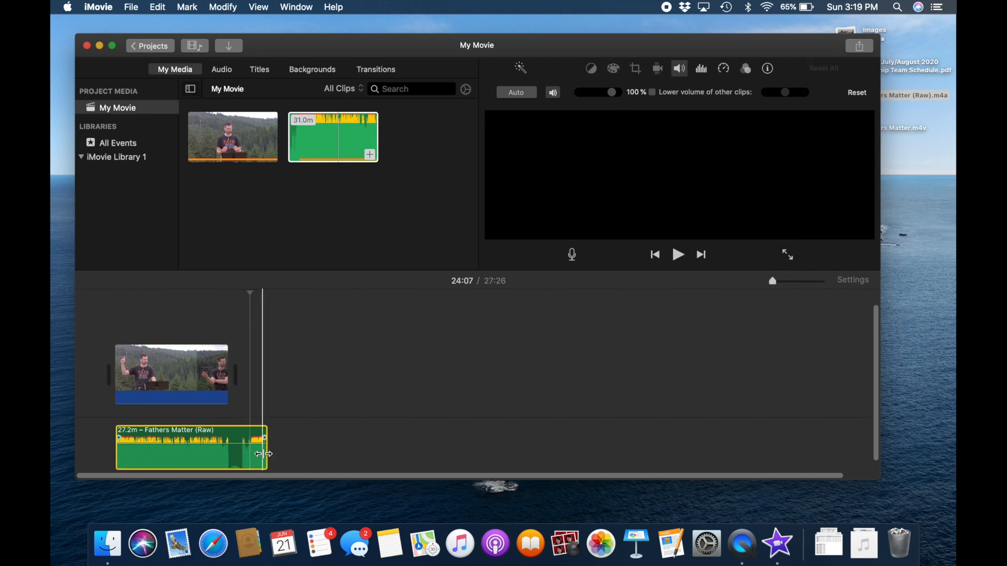
pyautogui.moveTo(262, 452); pyautogui.dragTo(237, 452)
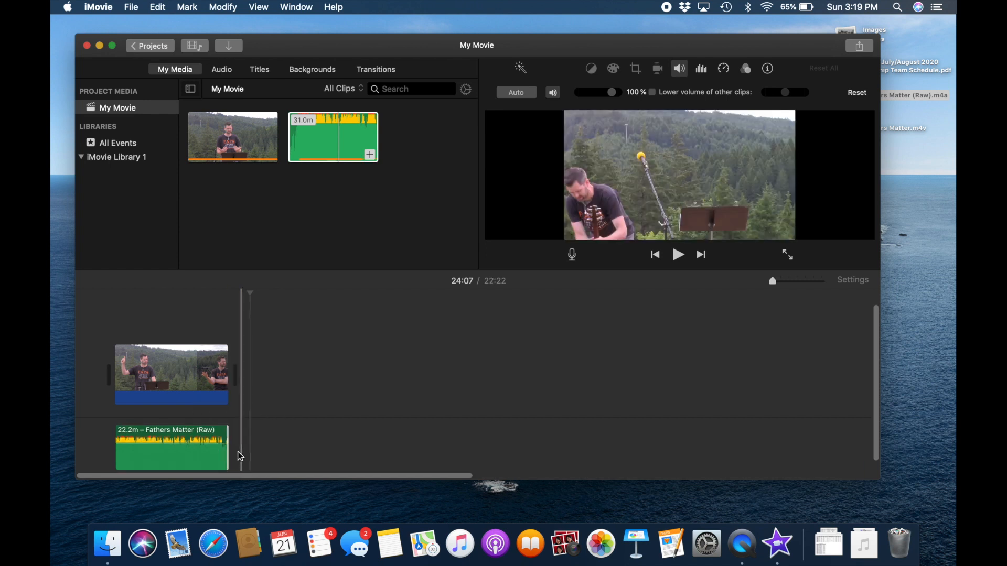
pyautogui.click(224, 319)
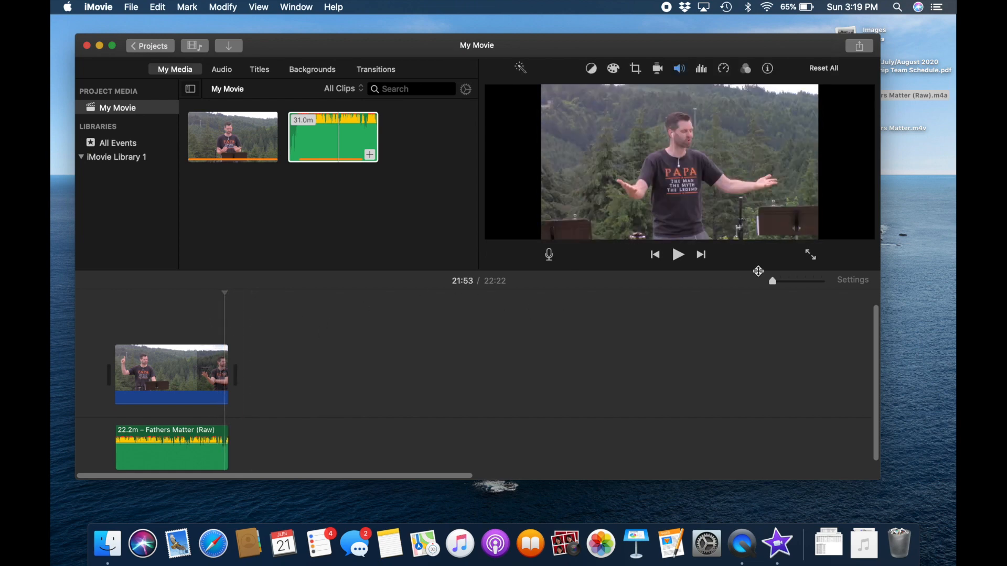
pyautogui.moveTo(772, 281); pyautogui.dragTo(814, 281)
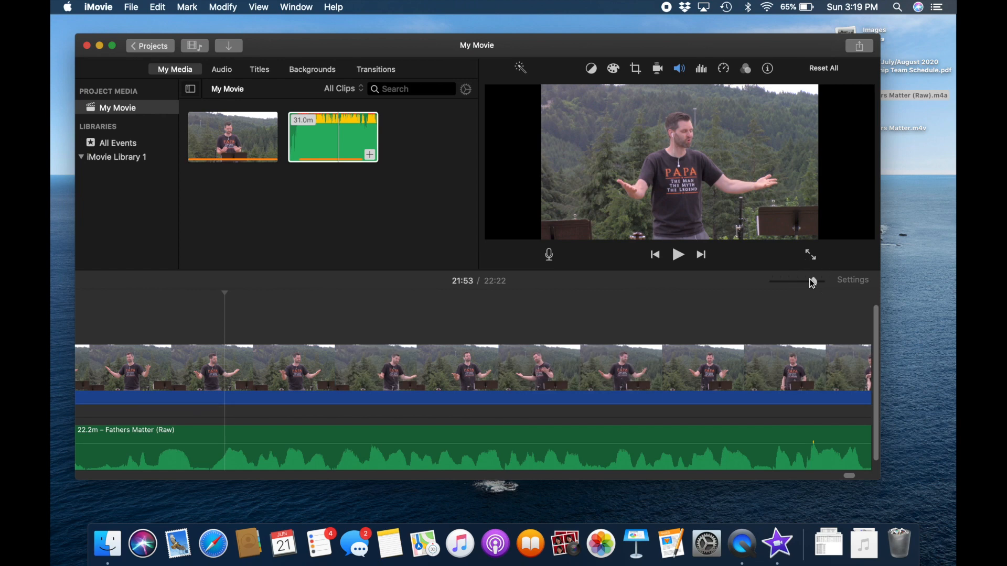
pyautogui.hscroll(10, 691, 345)
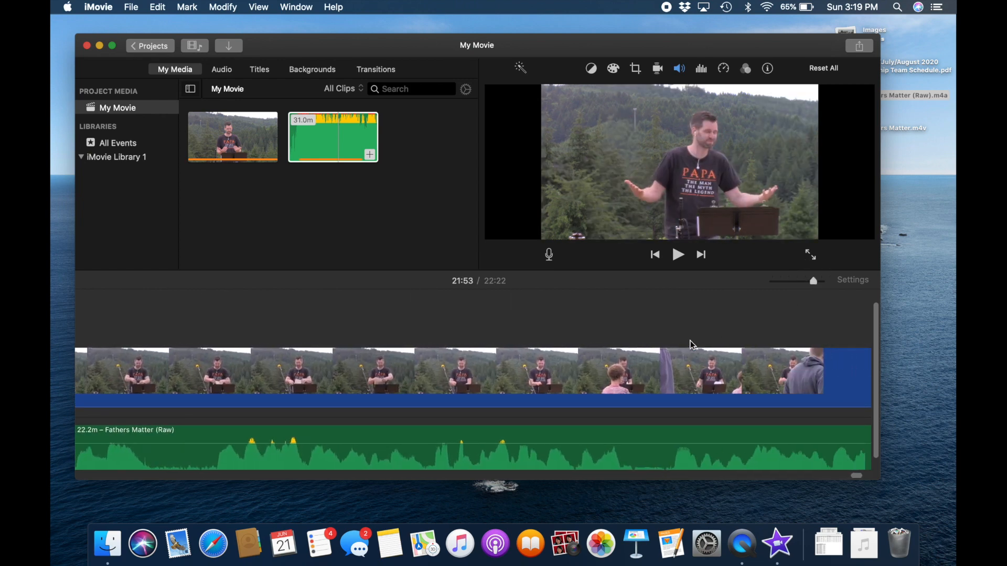
pyautogui.click(563, 340)
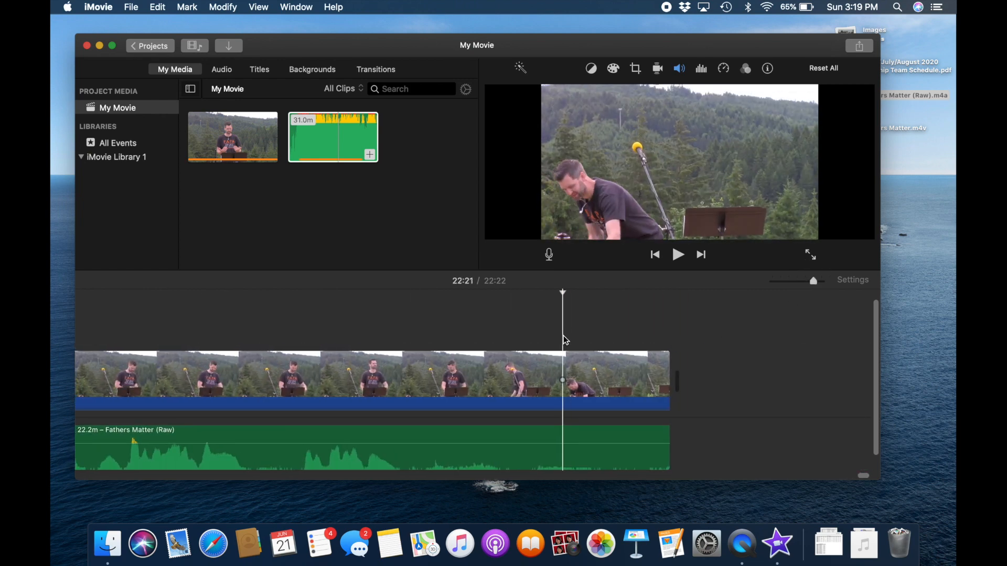
pyautogui.click(666, 452)
pyautogui.moveTo(665, 452); pyautogui.dragTo(700, 451)
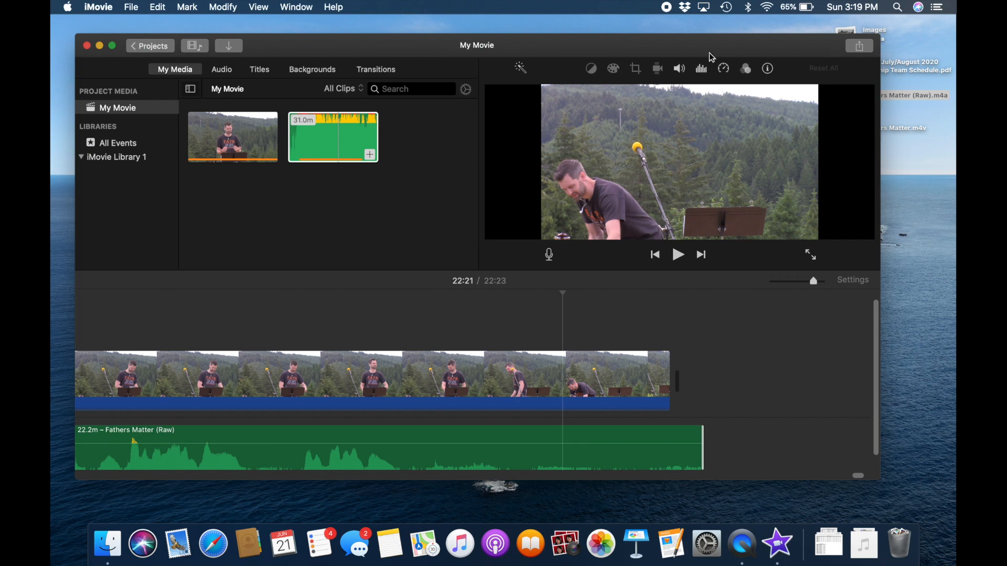
# Start exporting the movie as a file and title it "Sunday Raw".
pyautogui.click(861, 47)
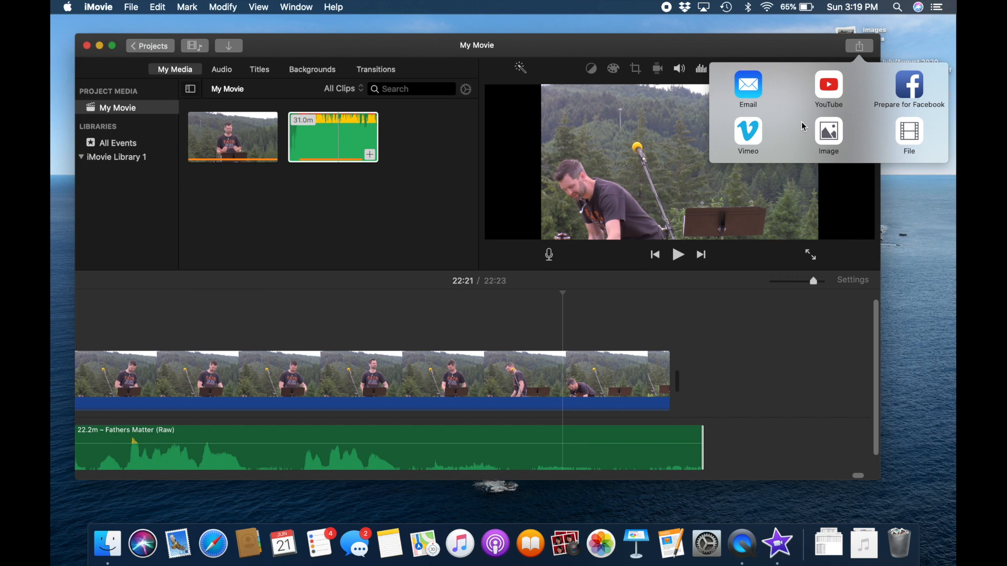
pyautogui.click(910, 132)
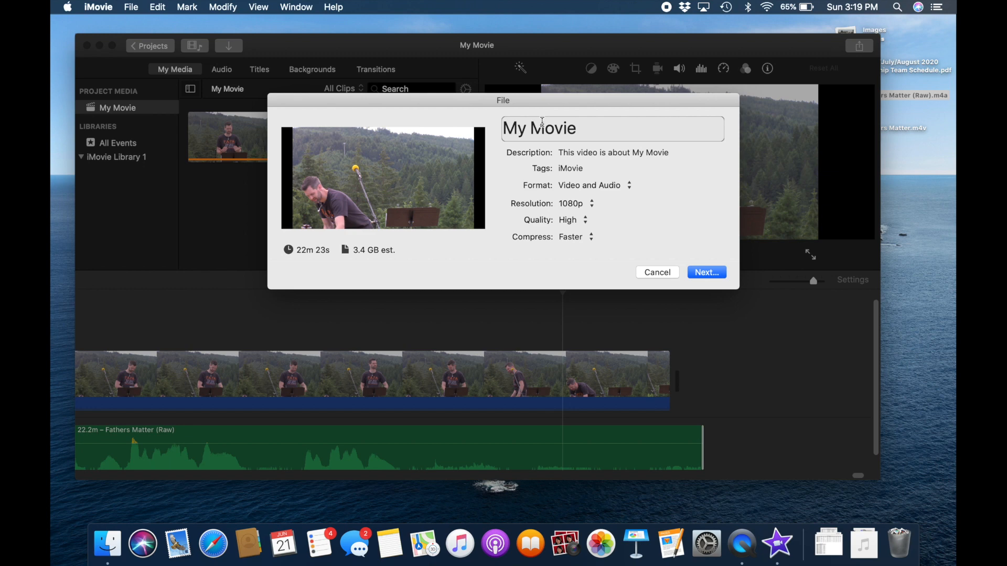
pyautogui.click(543, 122)
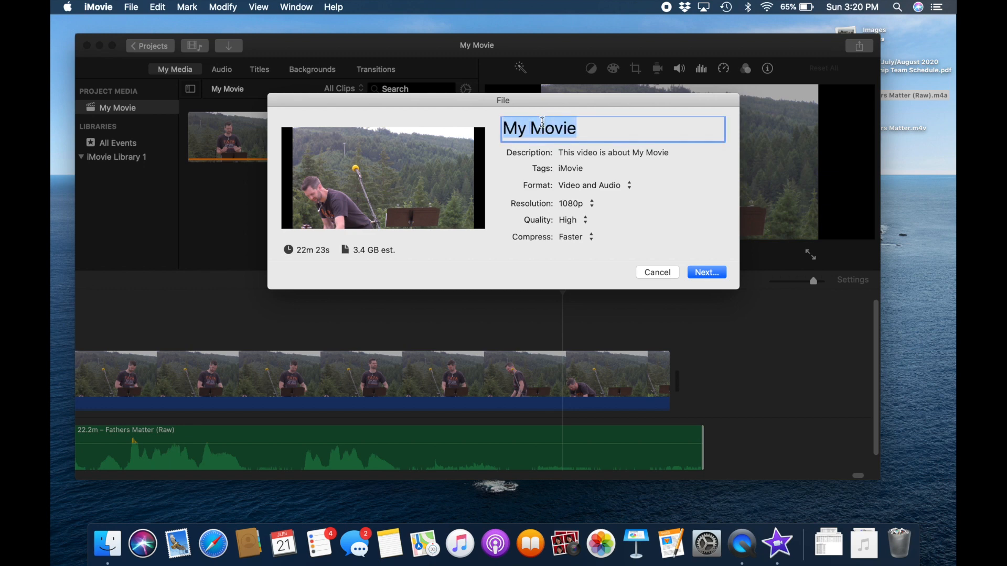
pyautogui.write('Sunday ')
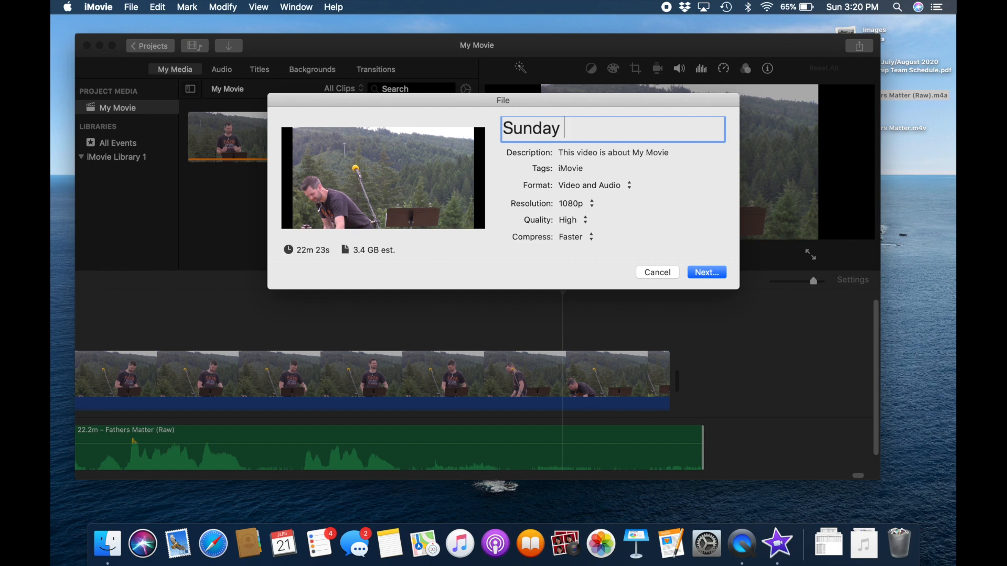
pyautogui.write('Raw')
# Check the resolution options and save the export as Sunday Raw.mp4 on the Desktop.
pyautogui.click(592, 205)
pyautogui.click(589, 203)
pyautogui.click(716, 276)
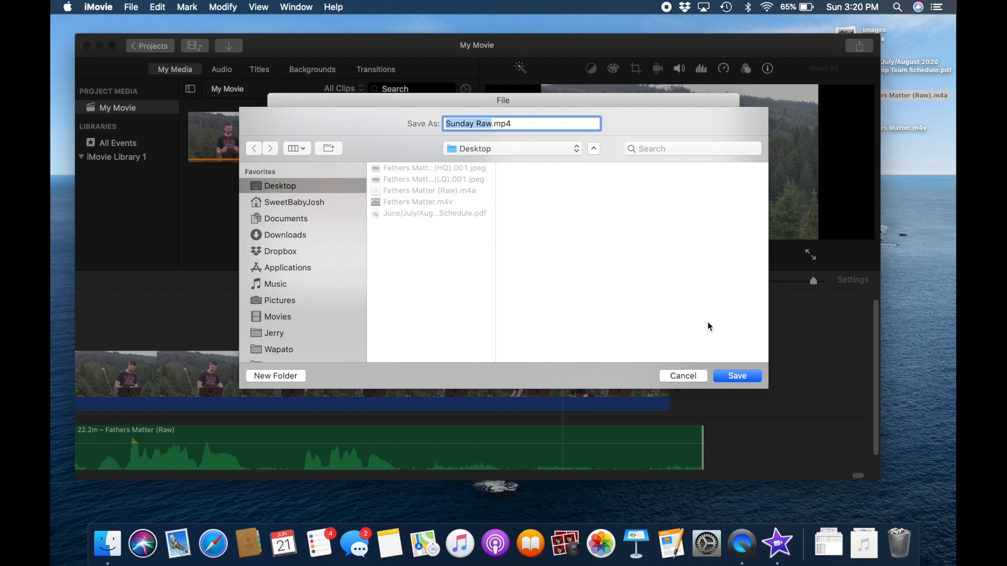
pyautogui.click(737, 376)
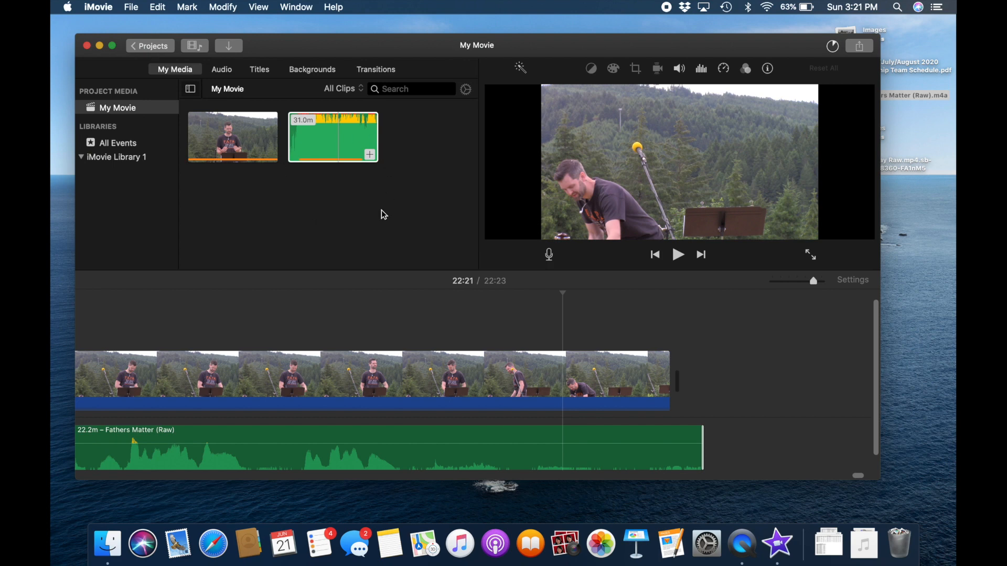
# Open the exported Sunday Raw.mp4 from the Movies stack on the desktop in QuickTime Player.
pyautogui.click(330, 150)
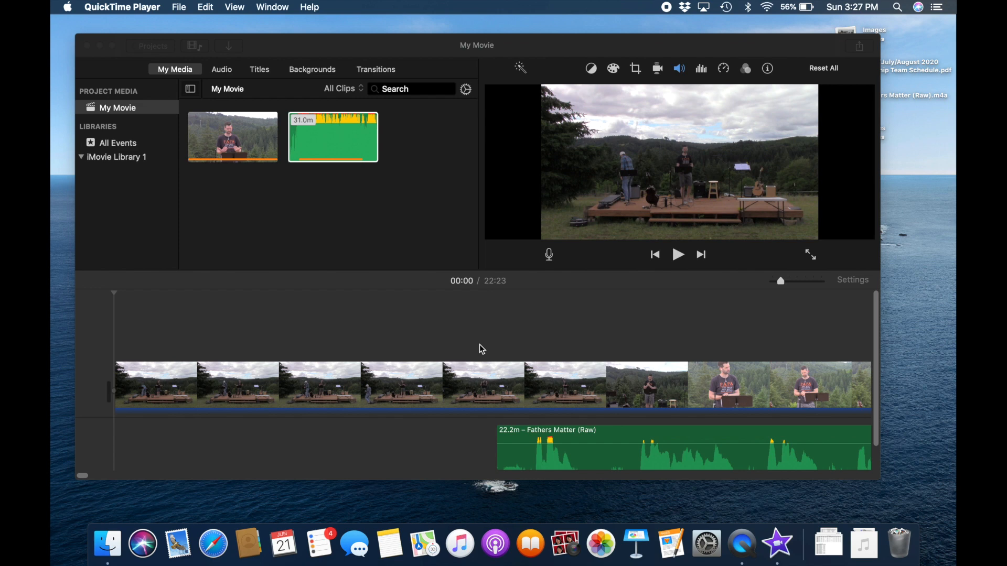
pyautogui.click(415, 49)
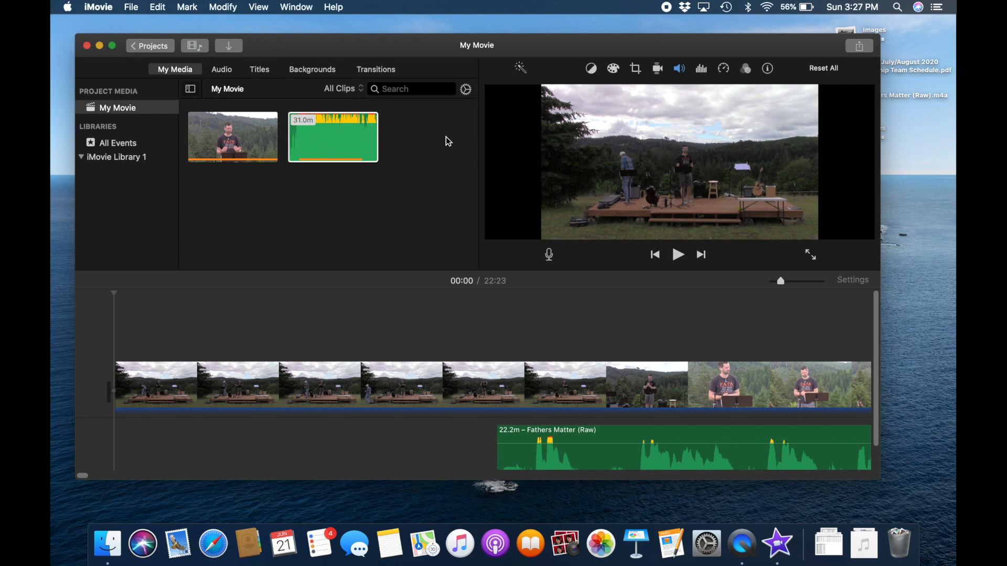
pyautogui.moveTo(955, 1)
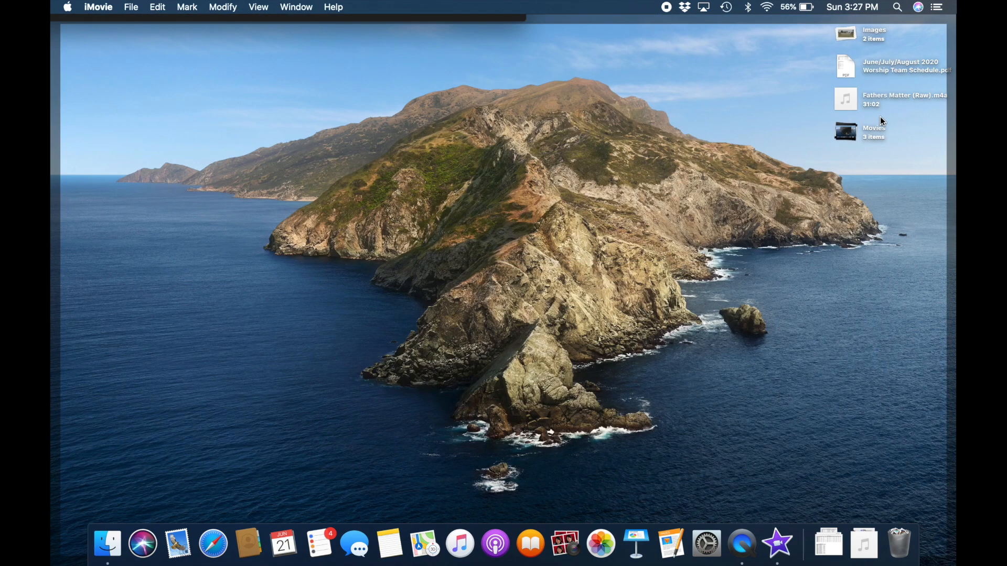
pyautogui.click(845, 133)
pyautogui.doubleClick(847, 195)
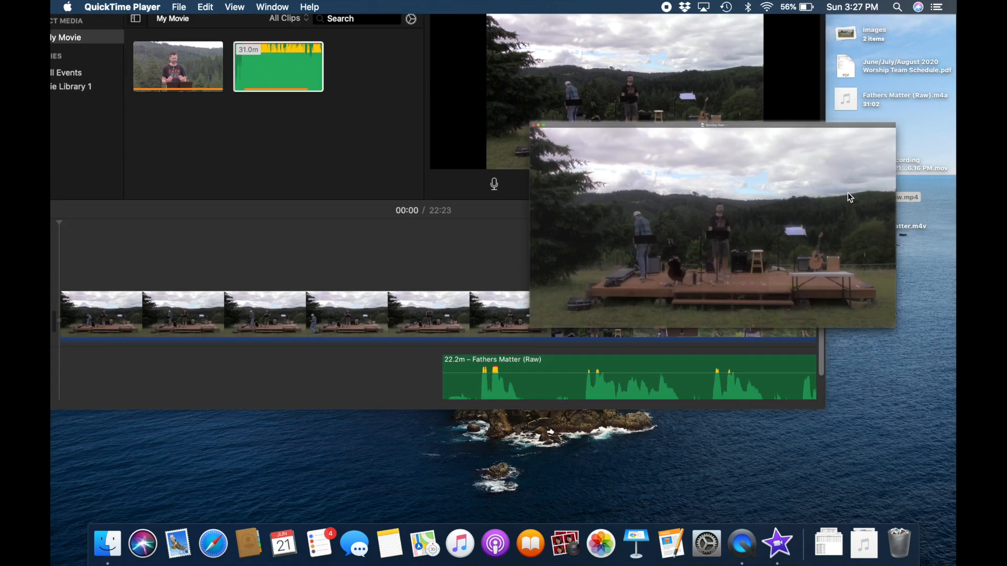
# Play the Sunday Raw video from its start and around 07:06 to check the export, and close it.
pyautogui.click(505, 414)
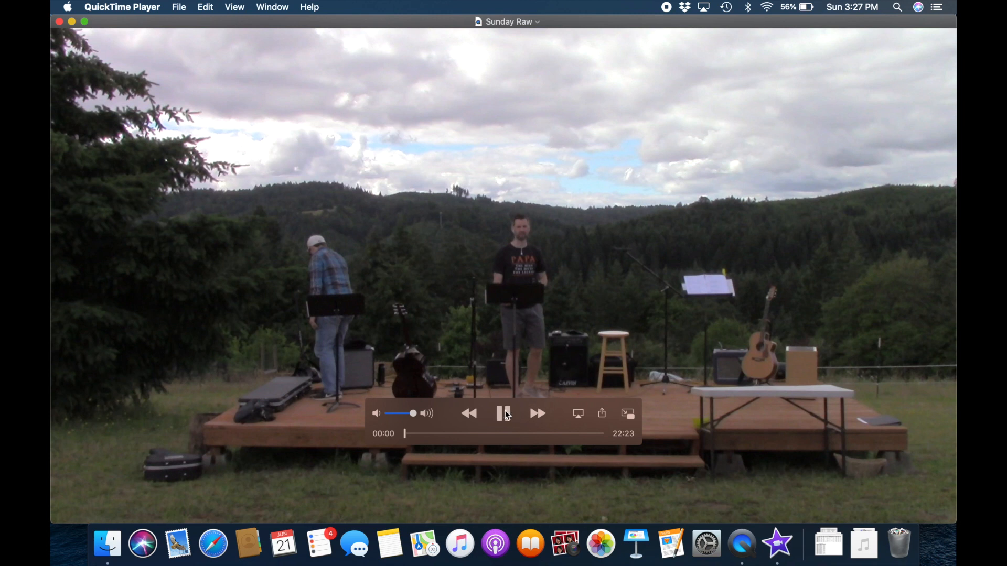
pyautogui.click(467, 433)
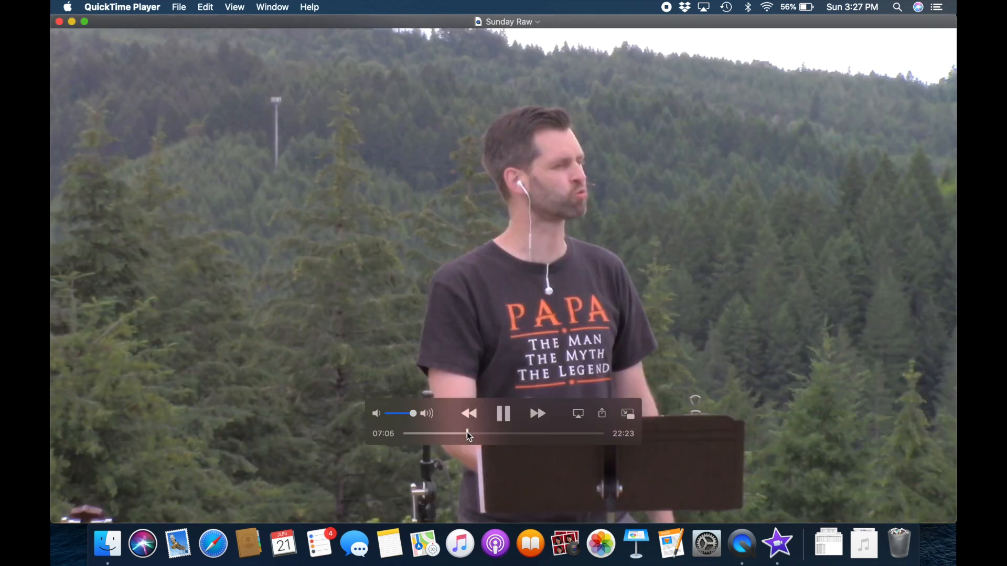
pyautogui.click(503, 414)
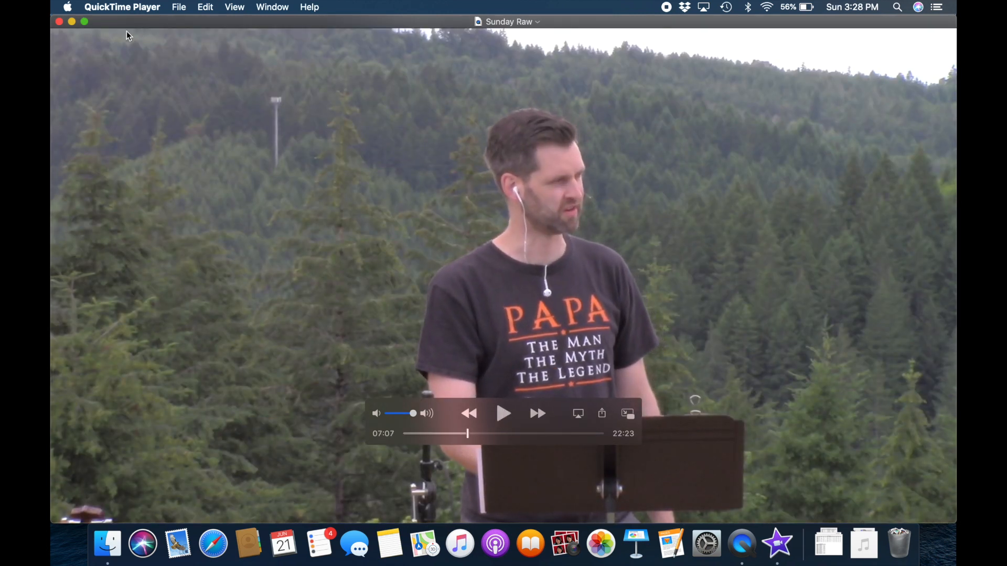
pyautogui.click(59, 21)
# Return to iMovie and delete both the video clip and the Fathers Matter (Raw) audio clip from the timeline.
pyautogui.click(401, 203)
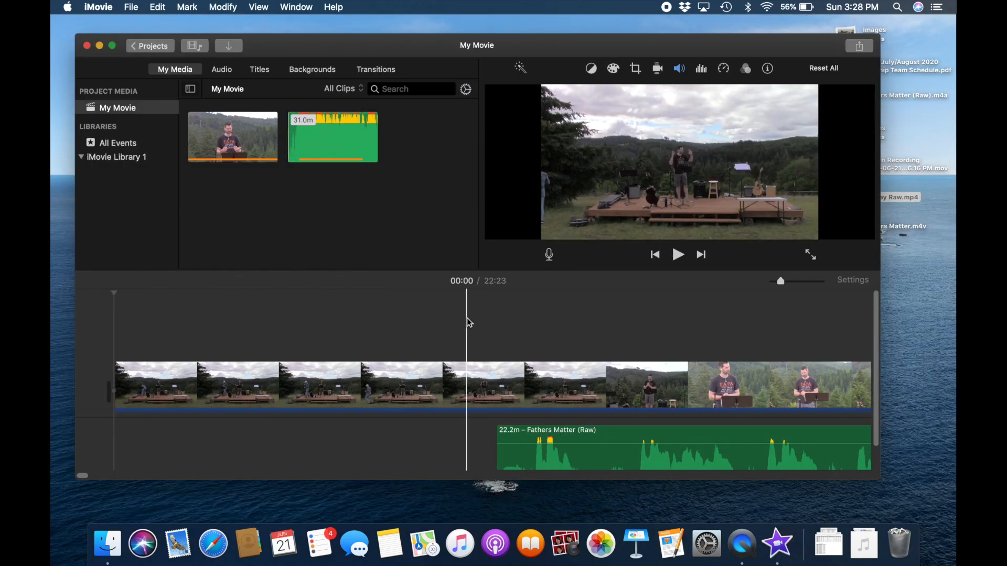
pyautogui.moveTo(466, 318); pyautogui.dragTo(600, 451)
pyautogui.moveTo(601, 452); pyautogui.dragTo(601, 452)
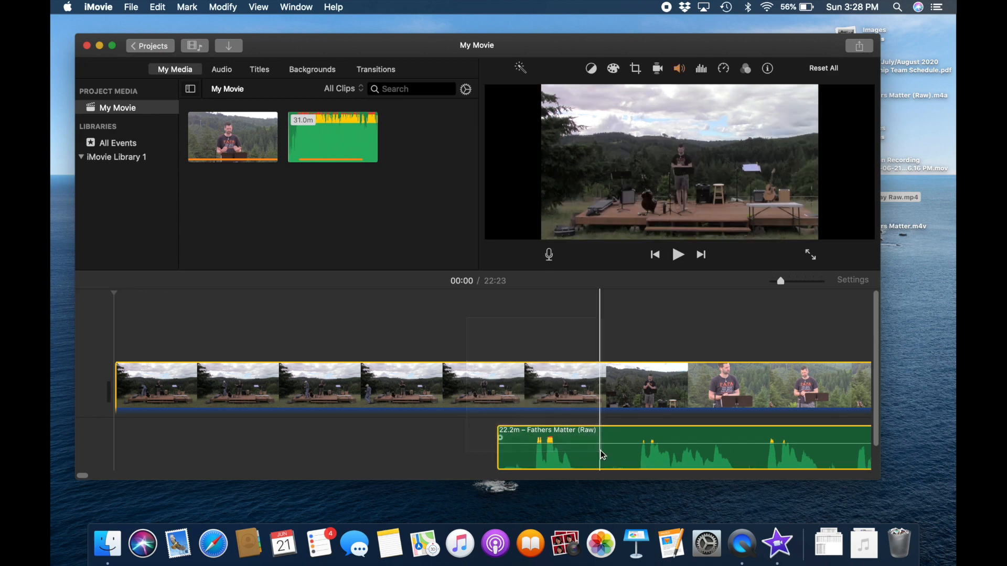
pyautogui.scroll(-3, 519, 350)
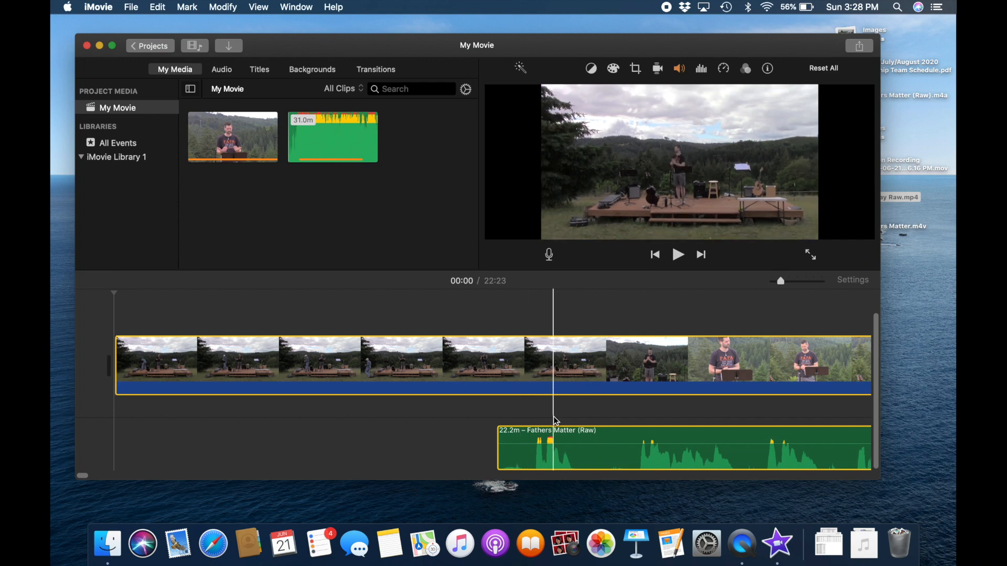
pyautogui.press('Delete')
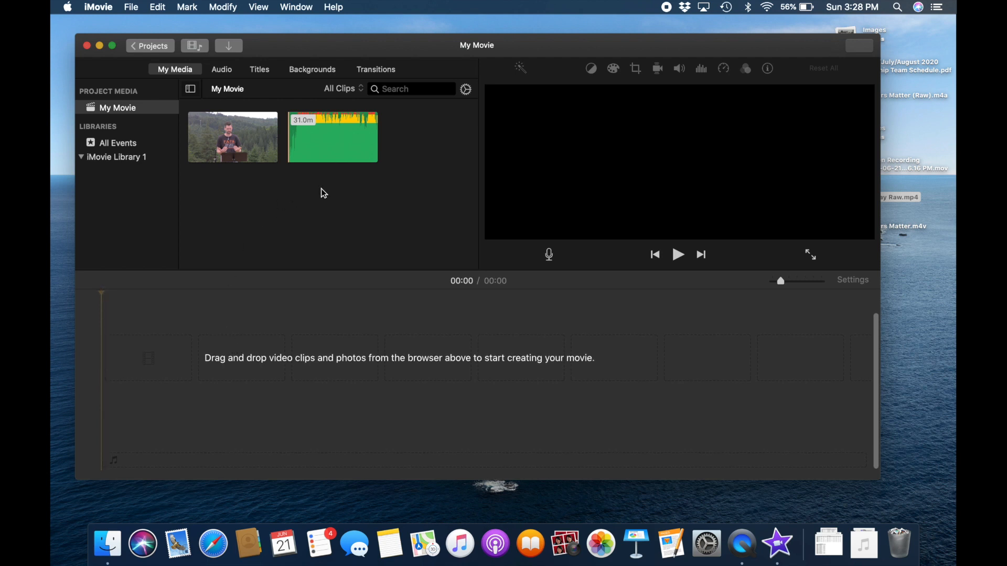
# Delete the original camera video clip from the My Movie project media, removing it from the iMovie library.
pyautogui.moveTo(321, 189); pyautogui.dragTo(306, 174)
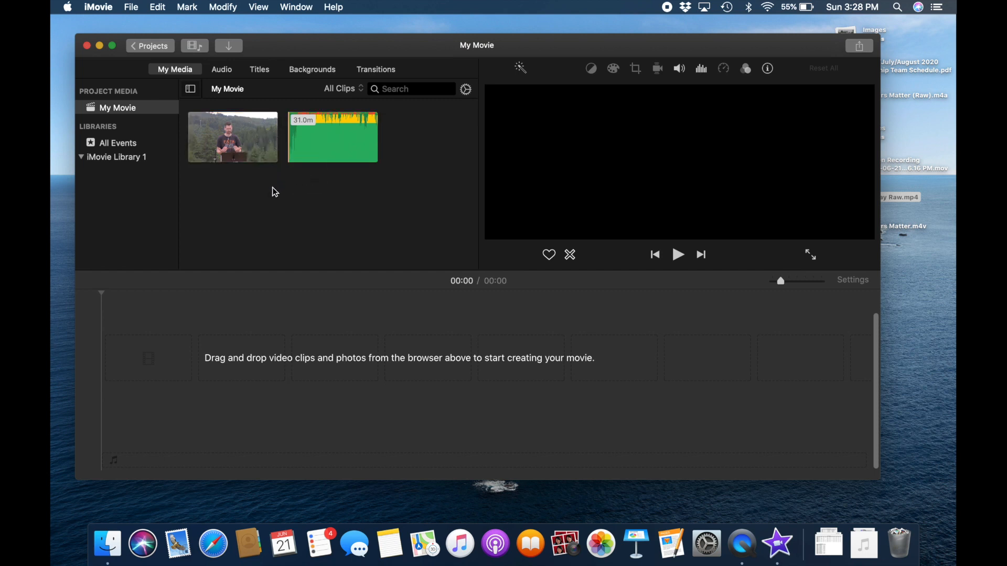
pyautogui.moveTo(273, 187); pyautogui.dragTo(234, 136)
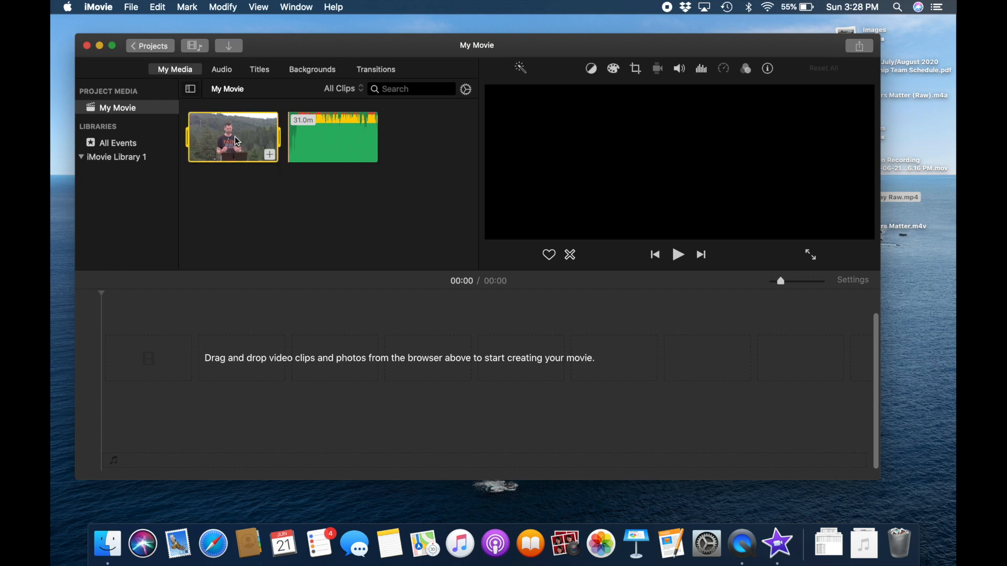
pyautogui.press('super+BackSpace')
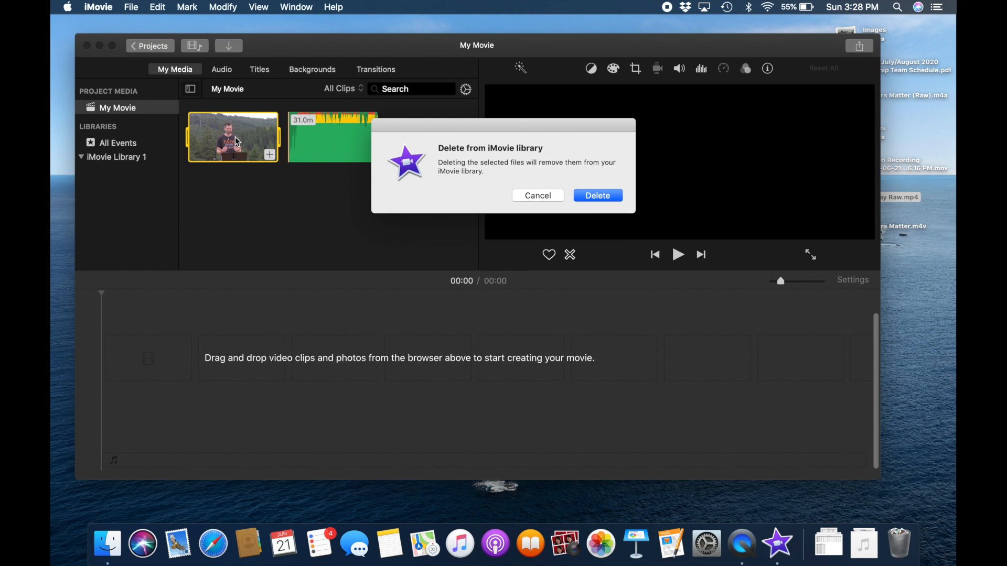
pyautogui.click(592, 198)
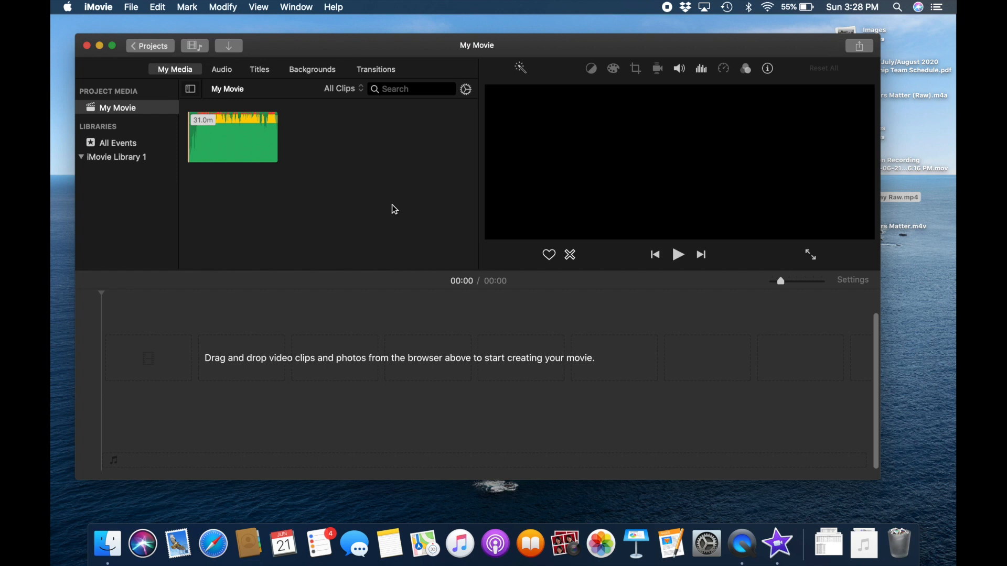
# Import Sunday Raw.mp4 from the Desktop into the project media and place it on the empty timeline.
pyautogui.click(232, 47)
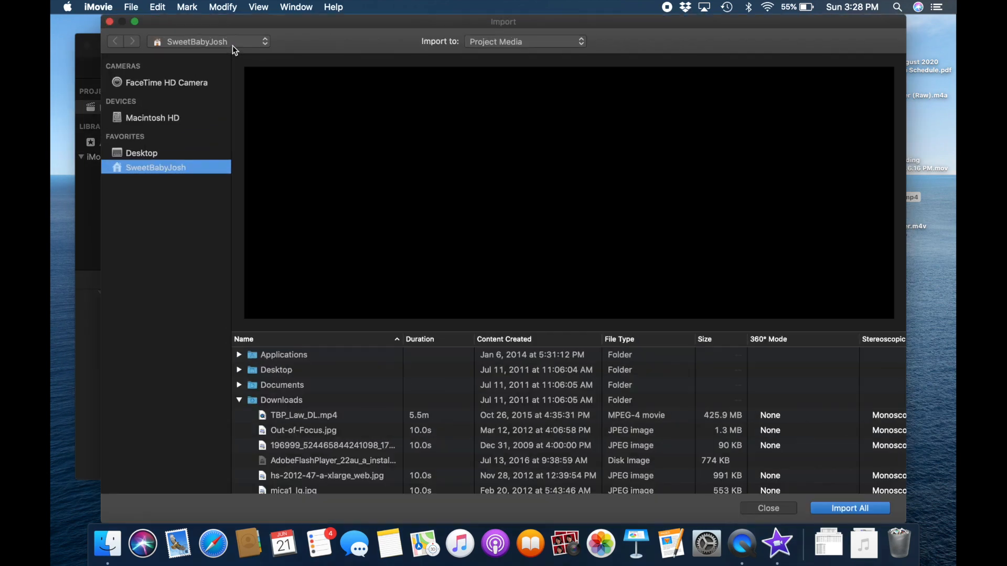
pyautogui.click(145, 152)
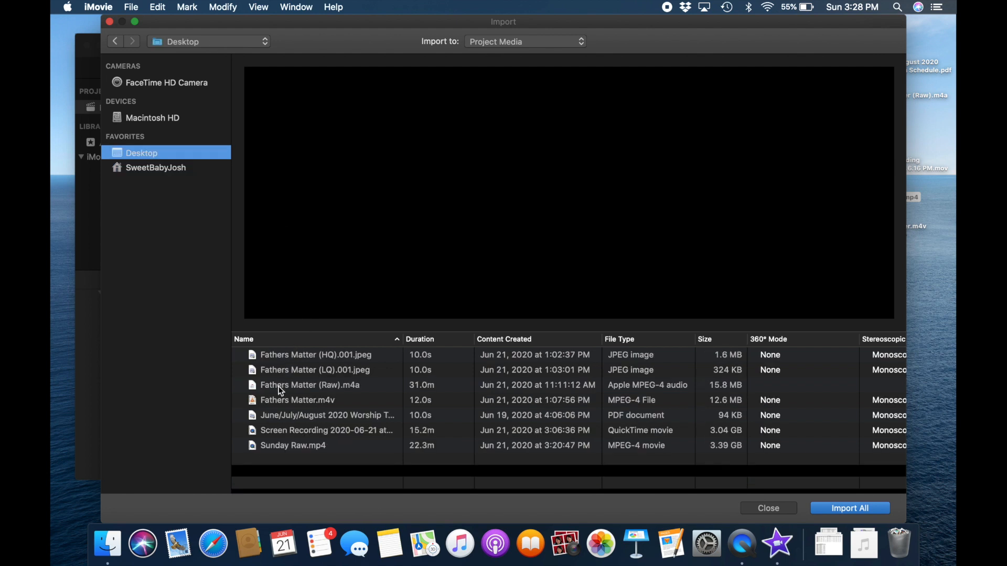
pyautogui.click(284, 446)
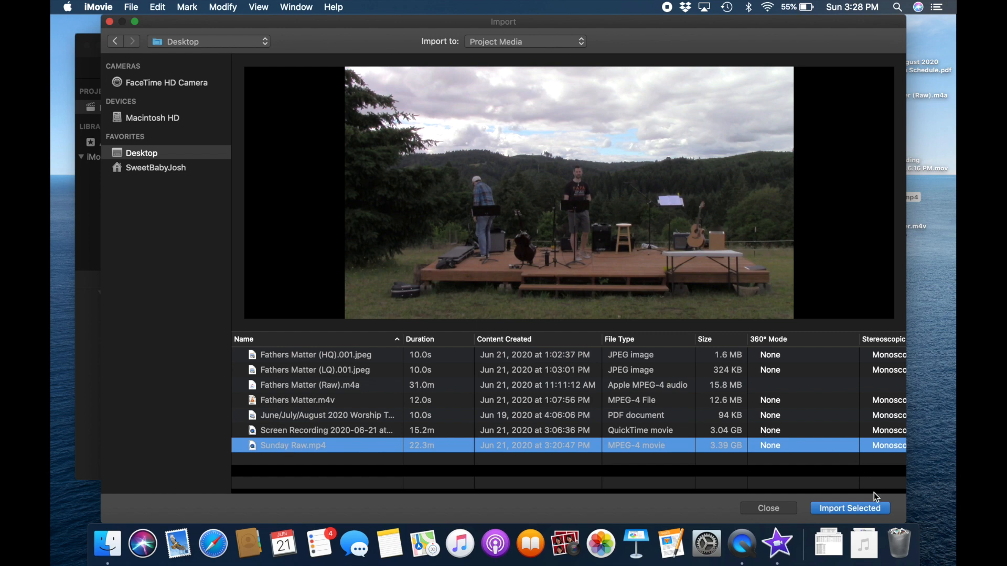
pyautogui.click(853, 508)
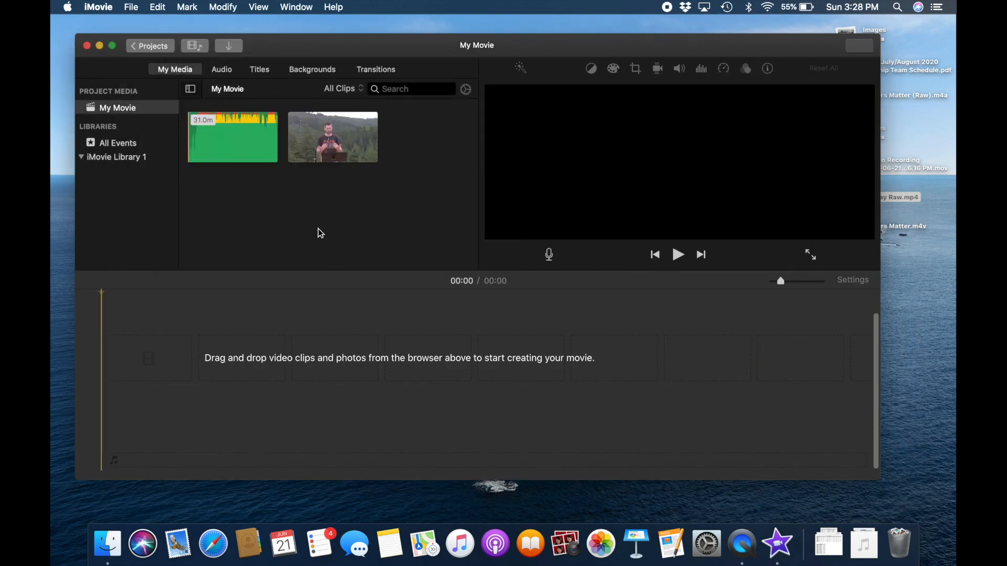
pyautogui.click(340, 150)
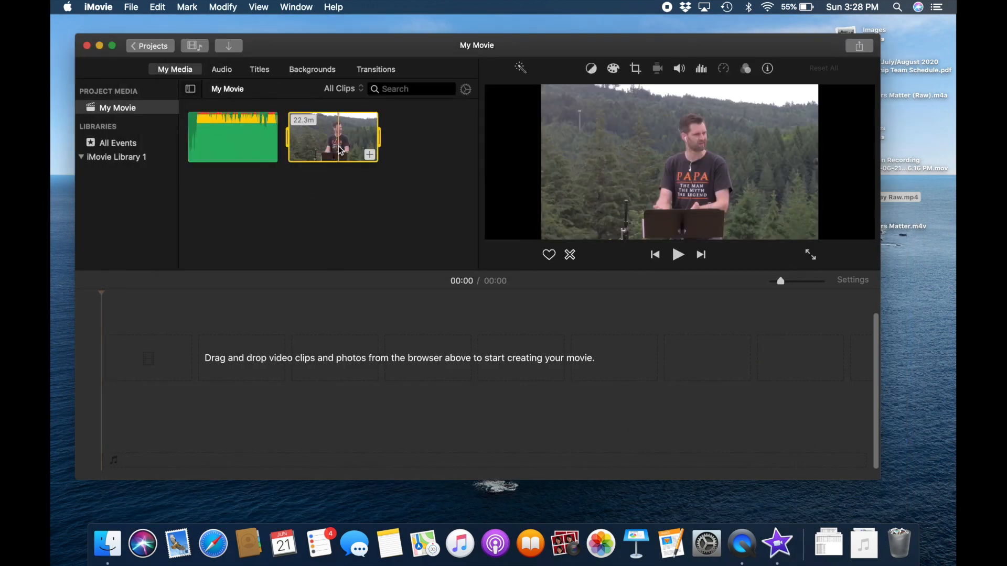
pyautogui.moveTo(340, 150); pyautogui.dragTo(302, 367)
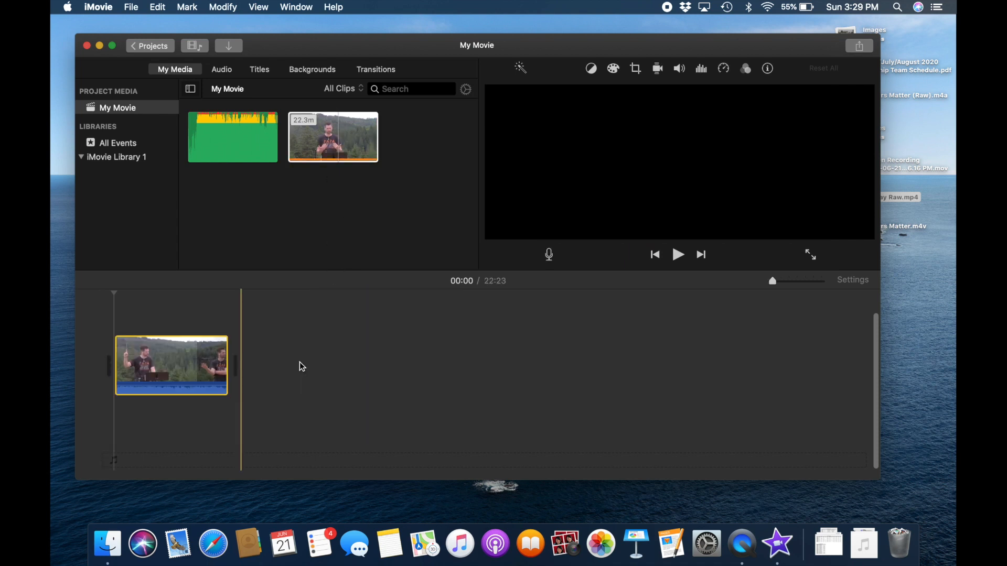
# Trim about 9 seconds off the start of the Sunday Raw clip on the timeline.
pyautogui.moveTo(772, 281); pyautogui.dragTo(820, 286)
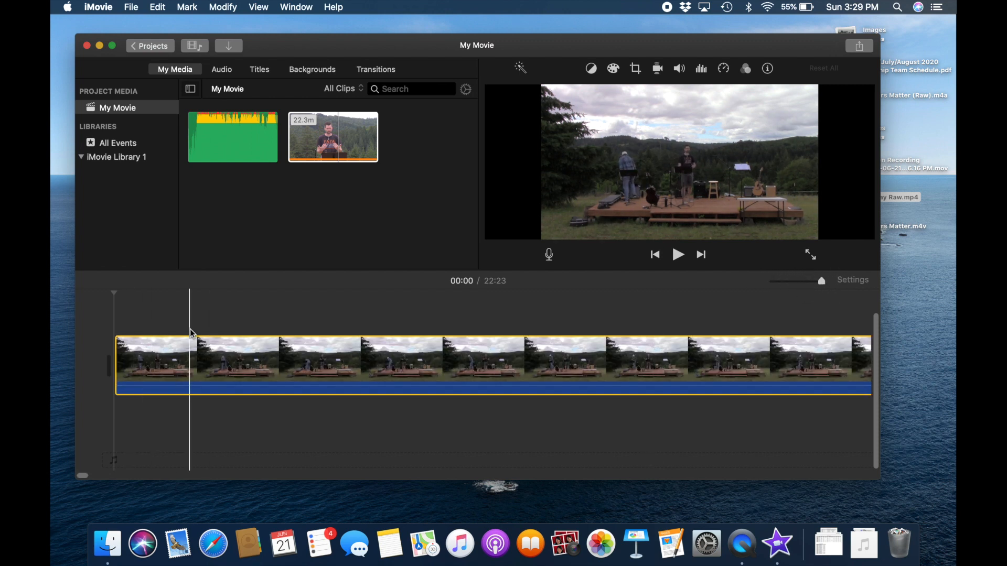
pyautogui.moveTo(119, 361); pyautogui.dragTo(595, 372)
pyautogui.click(677, 255)
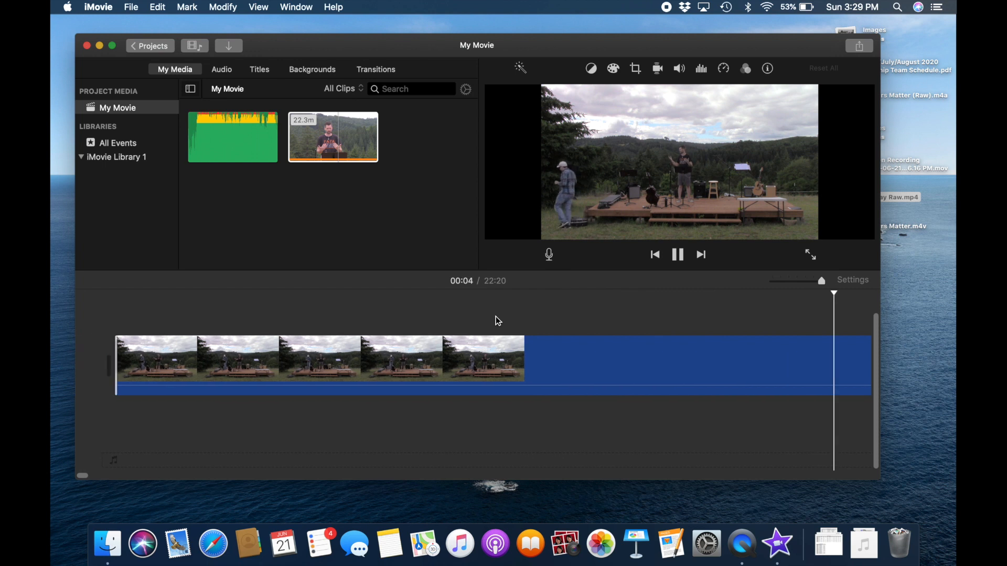
pyautogui.moveTo(119, 368); pyautogui.dragTo(783, 392)
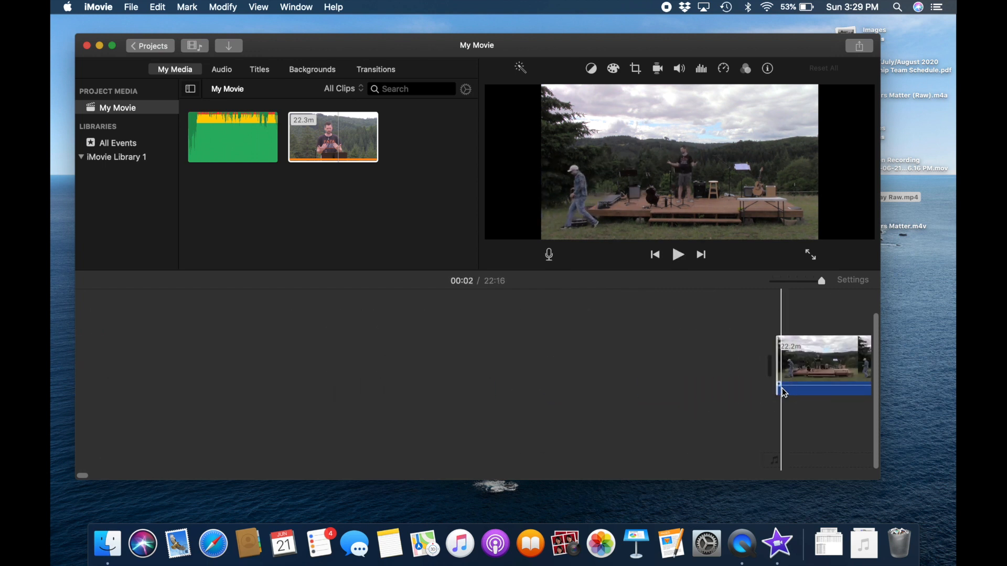
pyautogui.moveTo(481, 370); pyautogui.dragTo(786, 376)
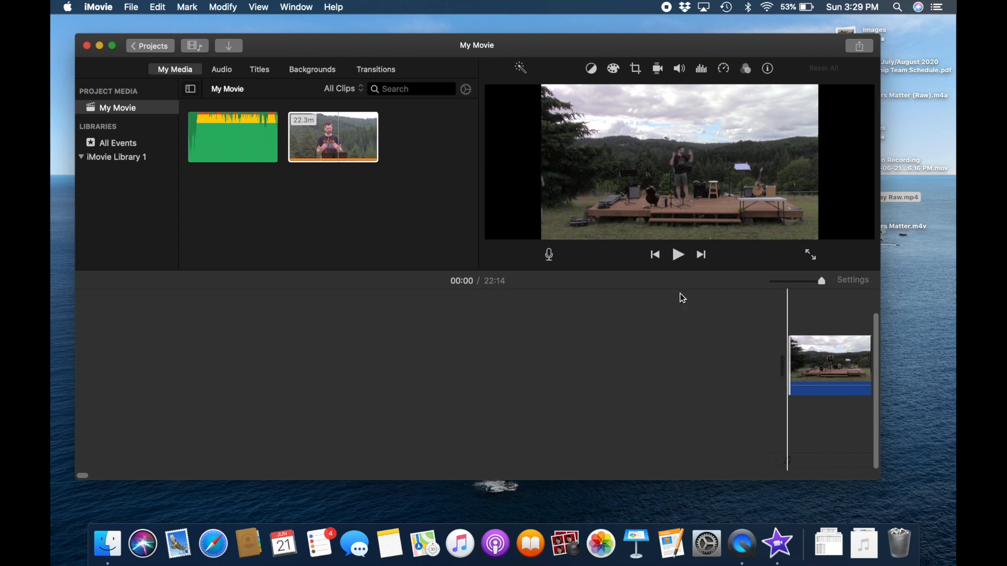
# Play the clip's opening, trim about one more second off its start, and return the playhead to the beginning.
pyautogui.click(677, 255)
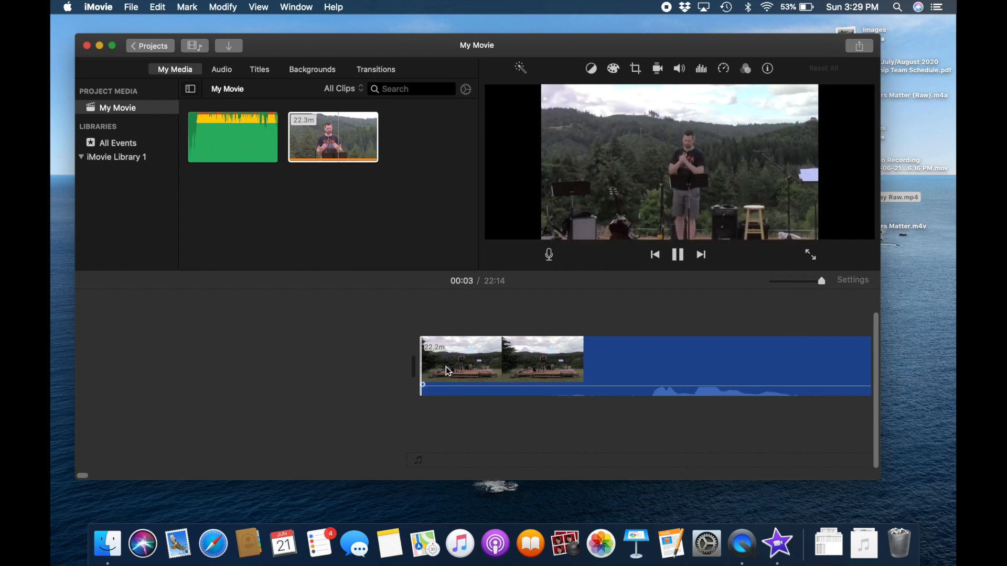
pyautogui.moveTo(422, 372); pyautogui.dragTo(539, 372)
pyautogui.click(678, 255)
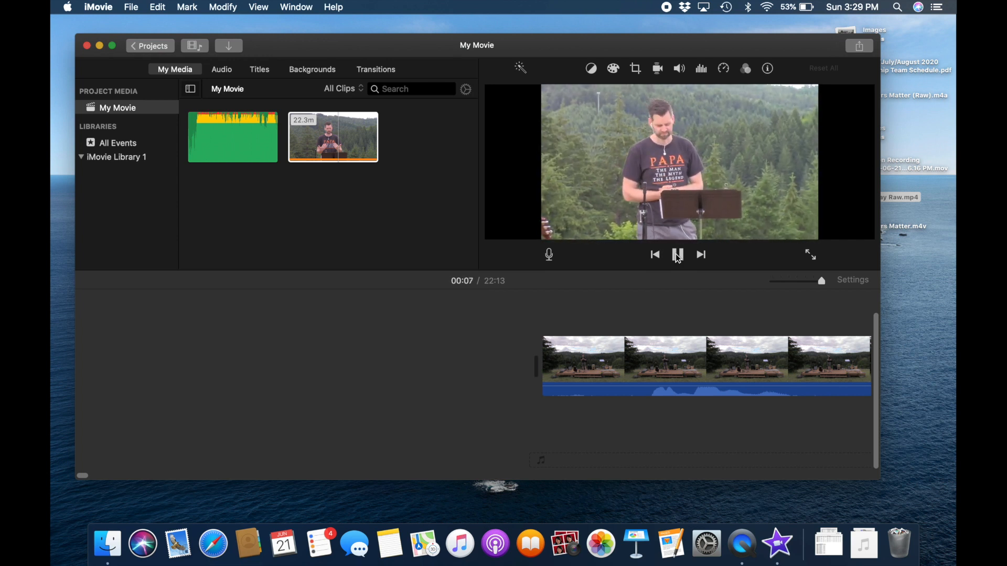
pyautogui.click(678, 255)
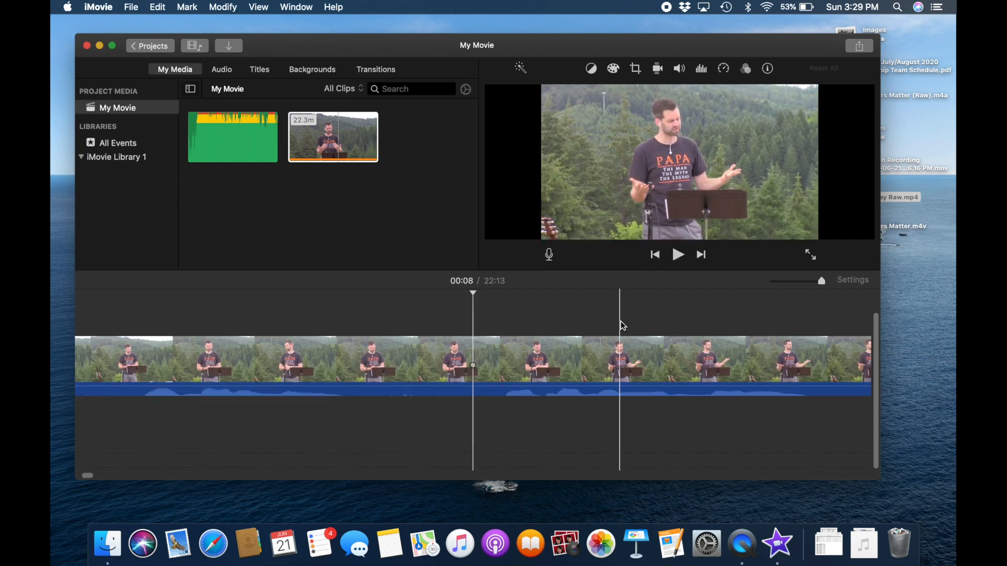
pyautogui.hscroll(-10, 621, 321)
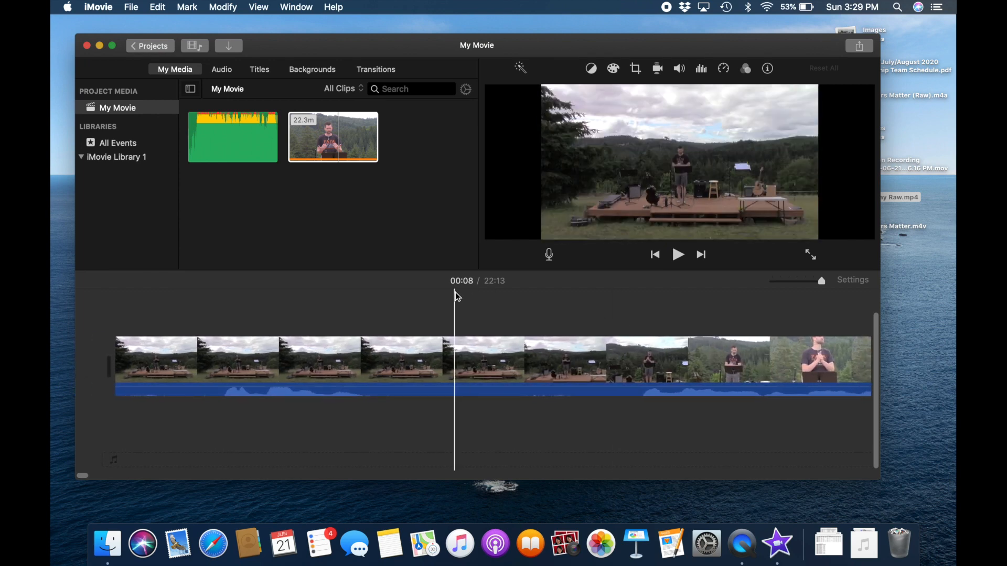
pyautogui.hscroll(10, 357, 307)
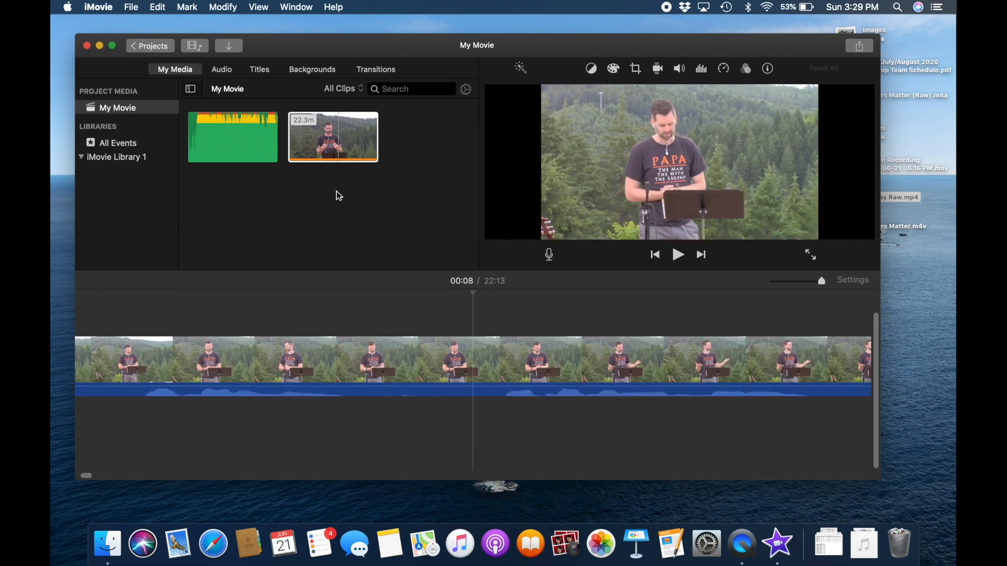
pyautogui.click(655, 255)
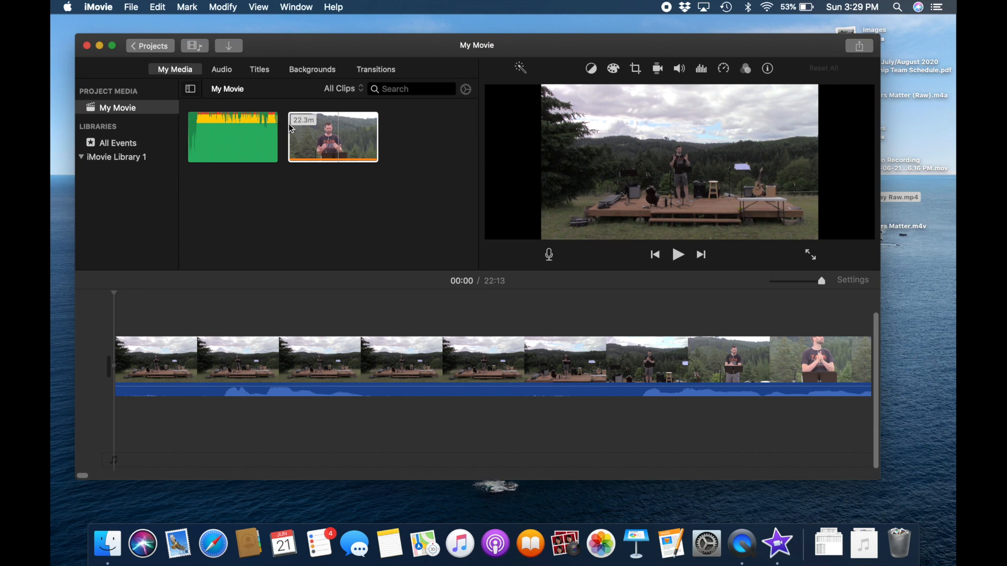
# Import Fathers Matter.m4v and the Fathers Matter (HQ).001.jpeg image from the Desktop into the project media.
pyautogui.click(231, 45)
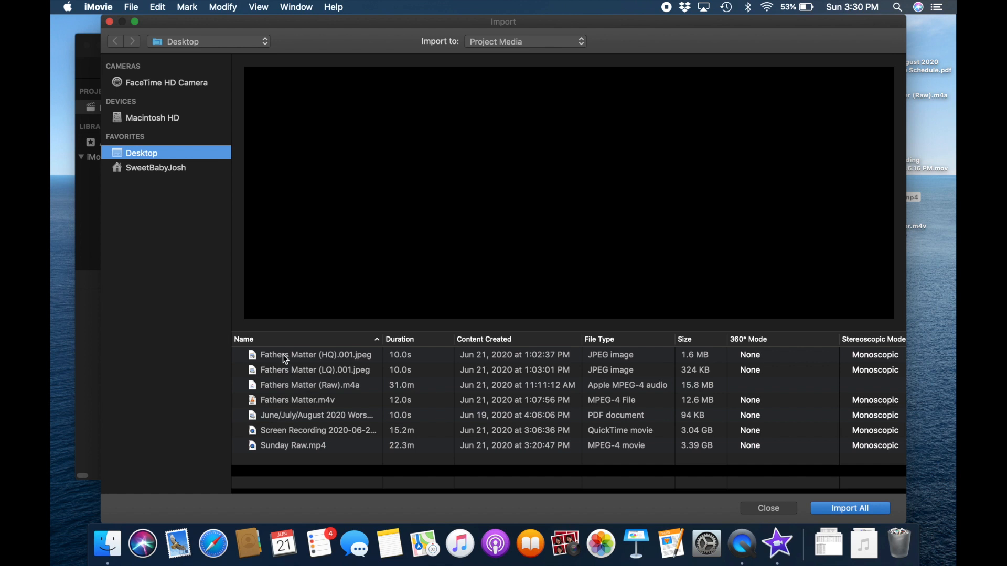
pyautogui.click(282, 387)
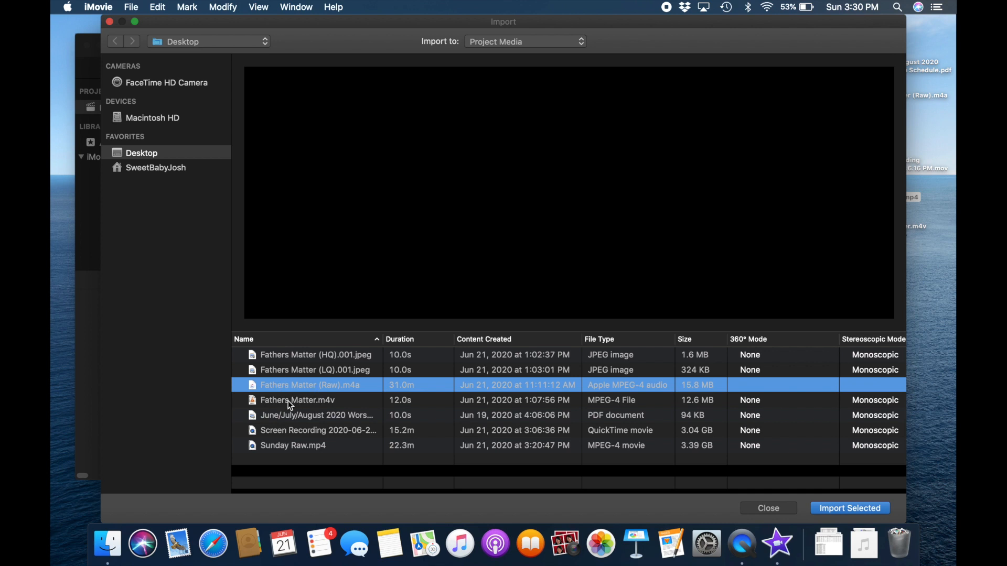
pyautogui.click(287, 401)
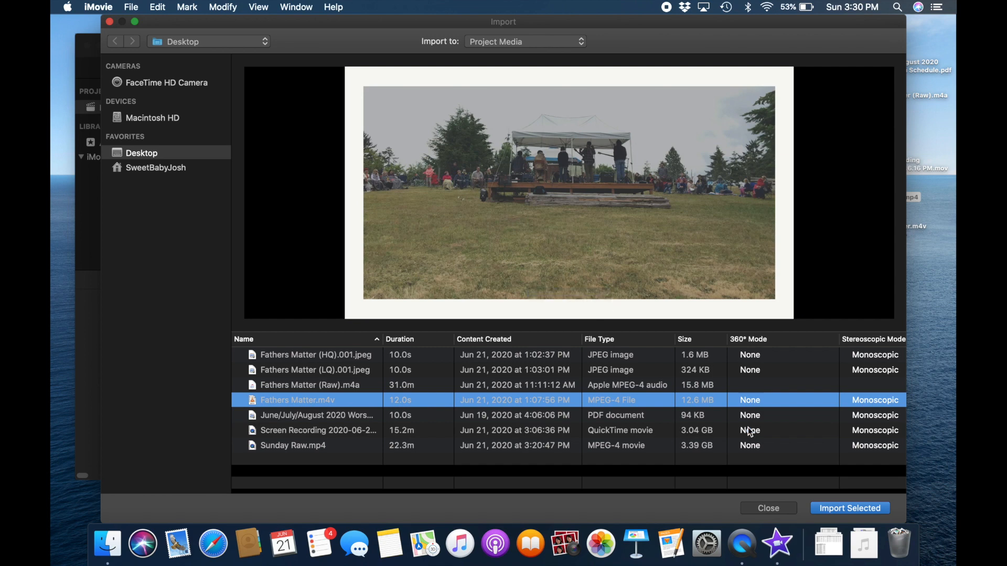
pyautogui.click(845, 506)
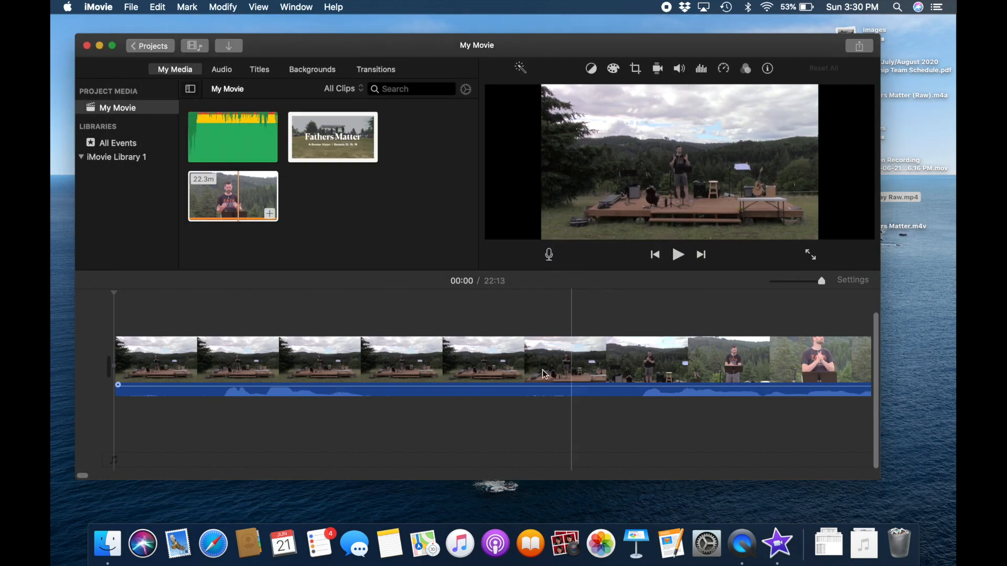
pyautogui.click(229, 46)
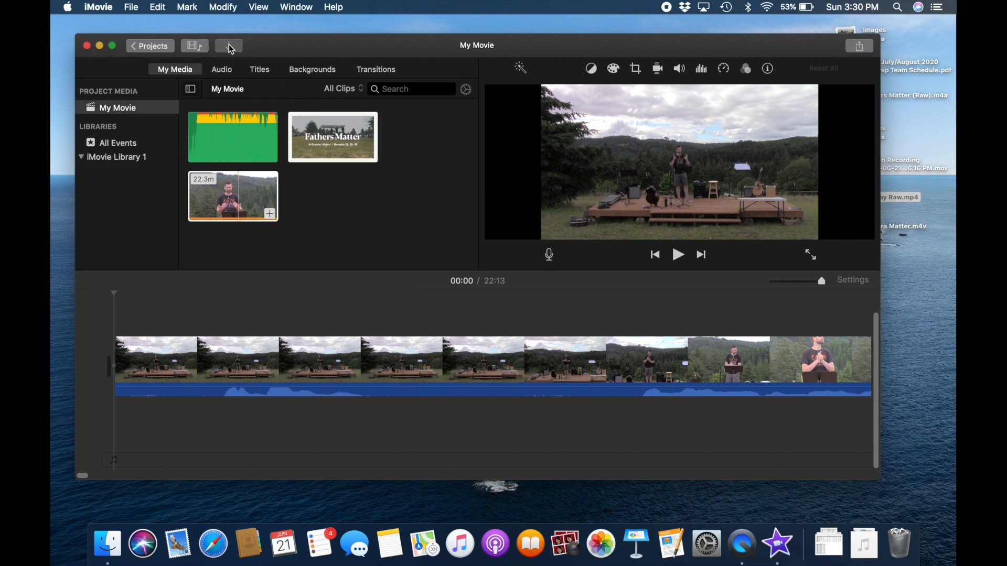
pyautogui.click(283, 354)
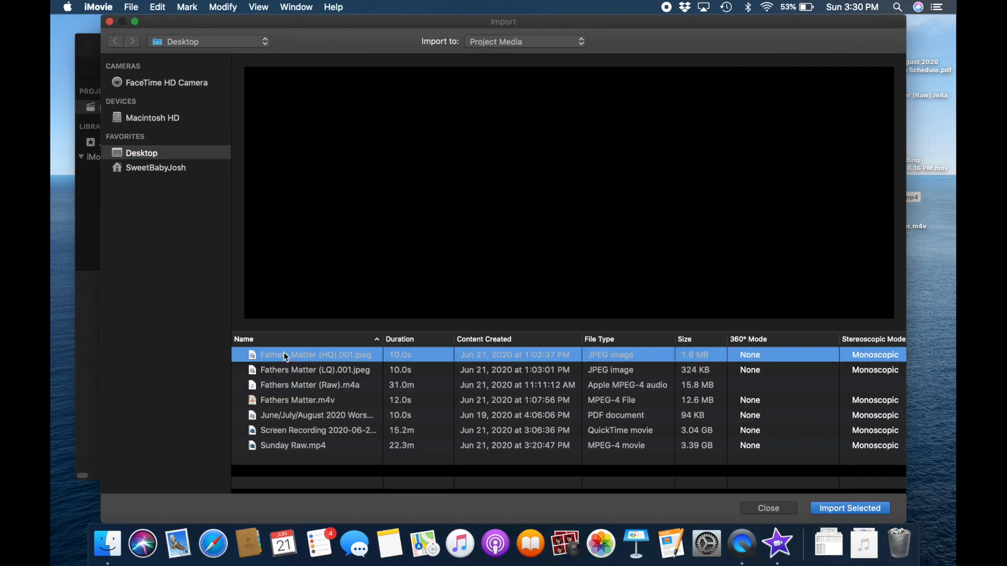
pyautogui.click(850, 506)
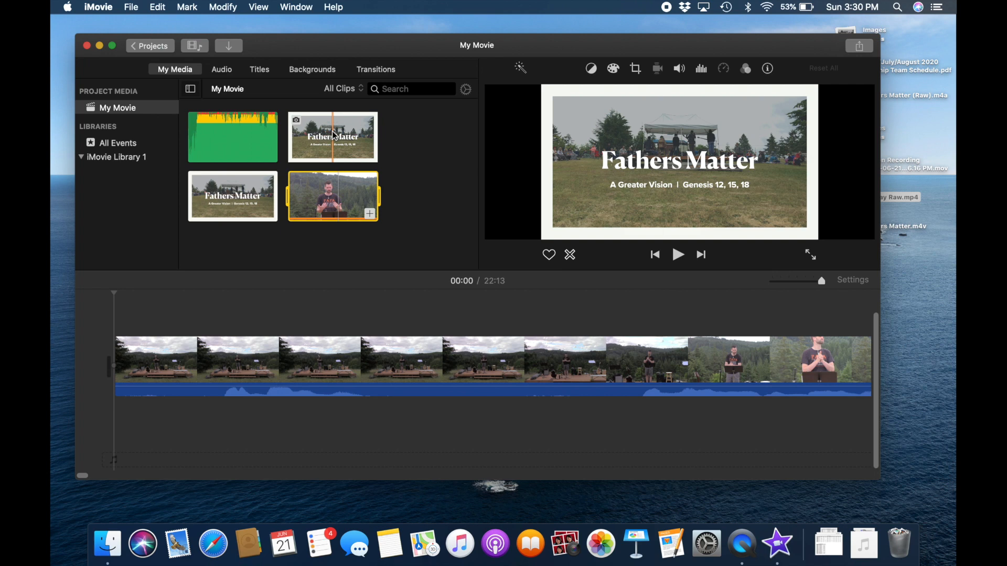
# Play the opening to find the title's spot and overlay the Fathers Matter still image above the video at about 00:03.
pyautogui.click(343, 325)
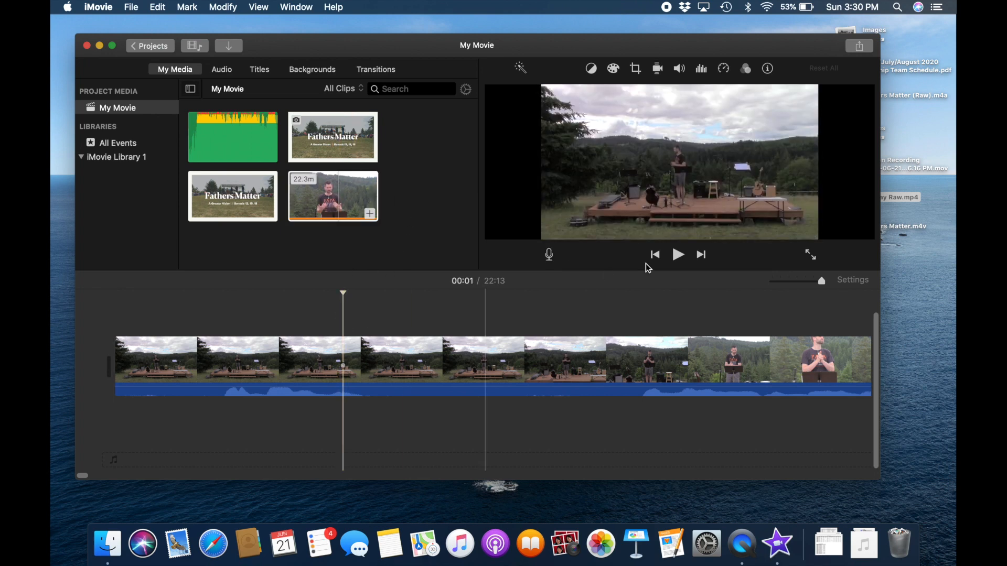
pyautogui.click(678, 254)
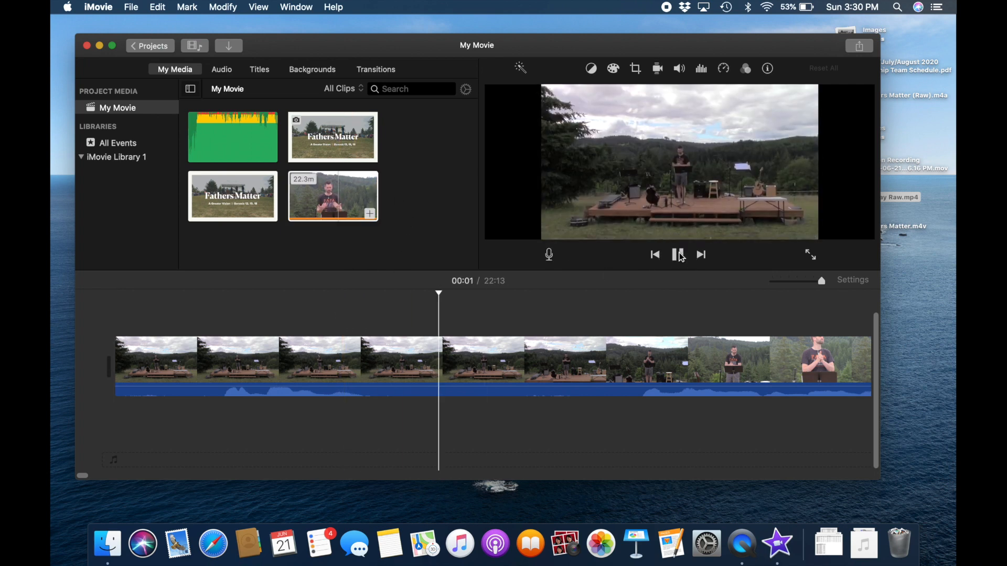
pyautogui.click(677, 255)
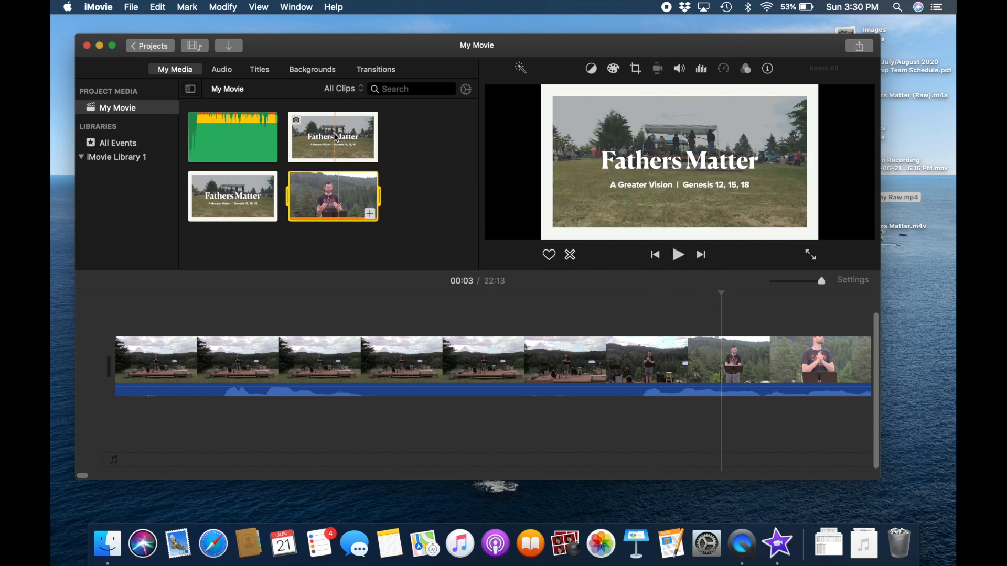
pyautogui.moveTo(336, 137); pyautogui.dragTo(707, 309)
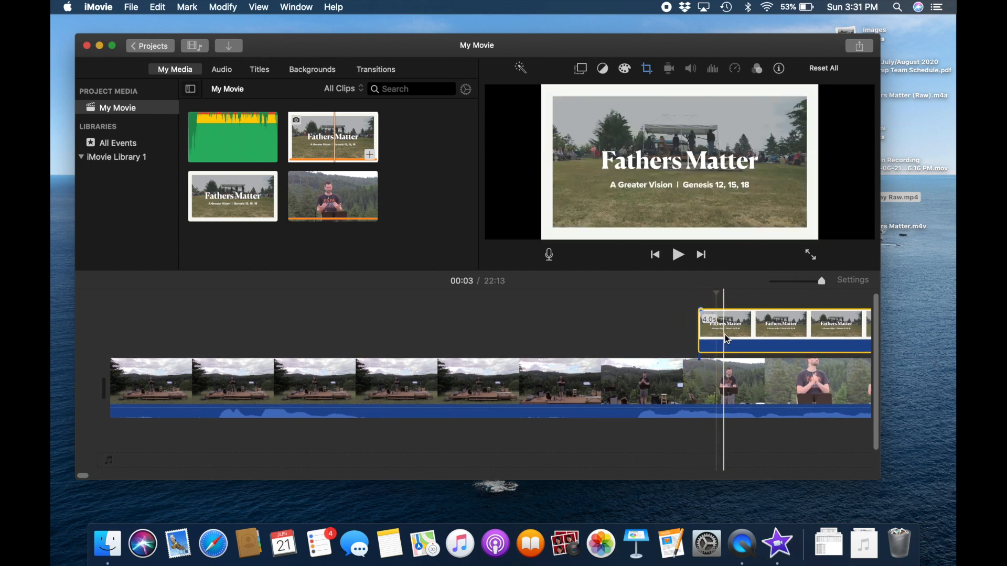
# Play the timeline from just before the Fathers Matter overlay to about 00:07 to check how the title image appears.
pyautogui.click(641, 329)
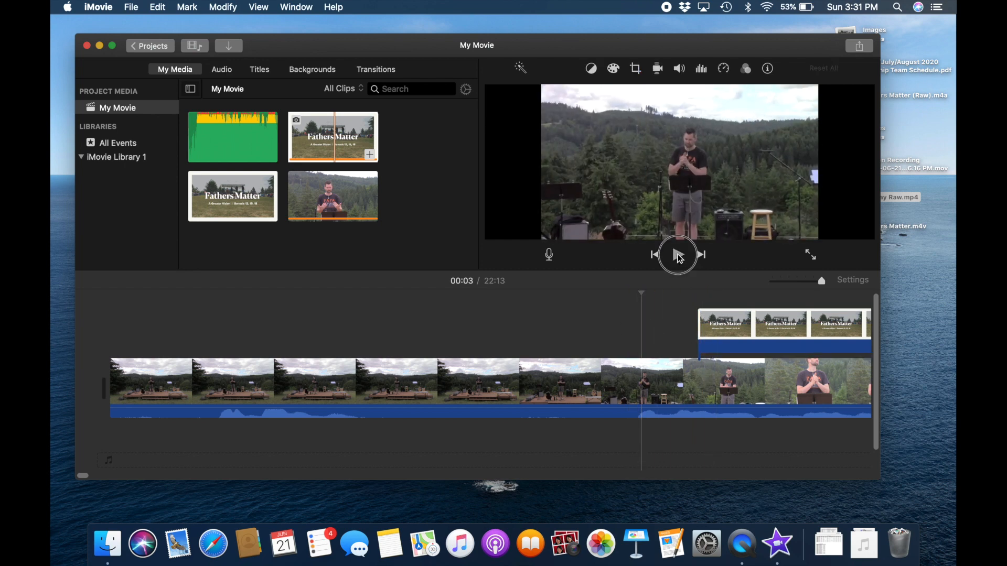
pyautogui.click(678, 255)
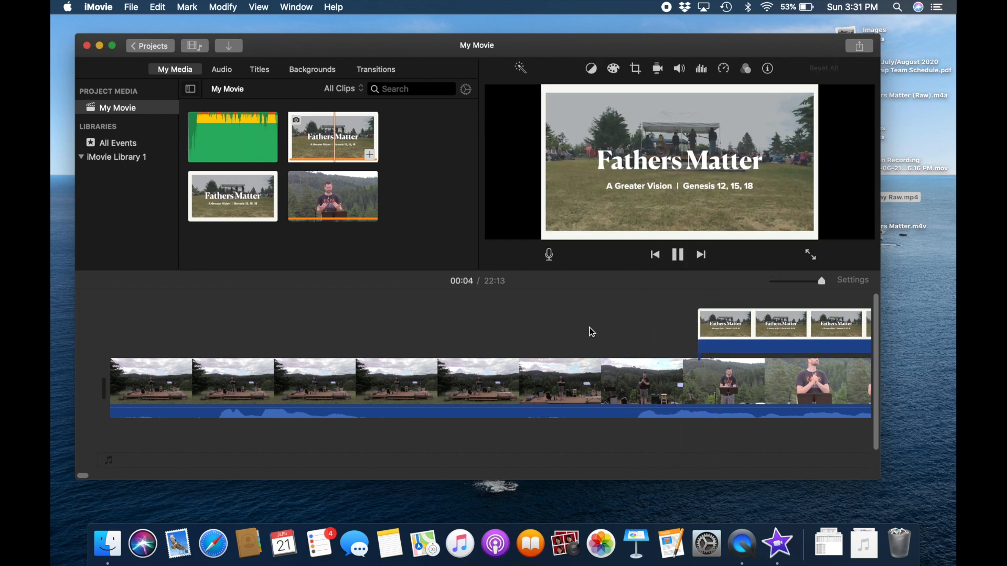
pyautogui.click(678, 255)
pyautogui.moveTo(821, 281); pyautogui.dragTo(805, 283)
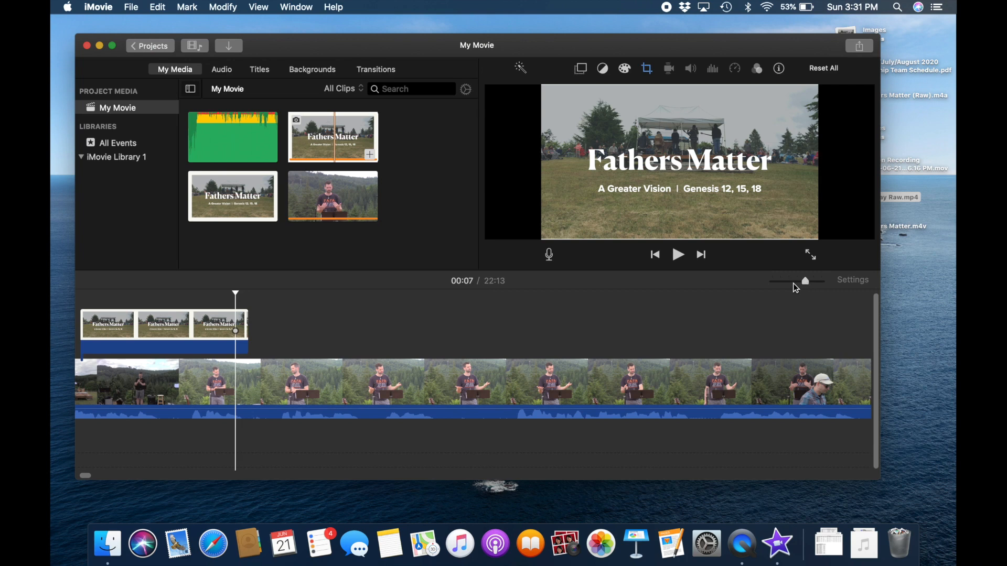
pyautogui.hscroll(-5, 415, 320)
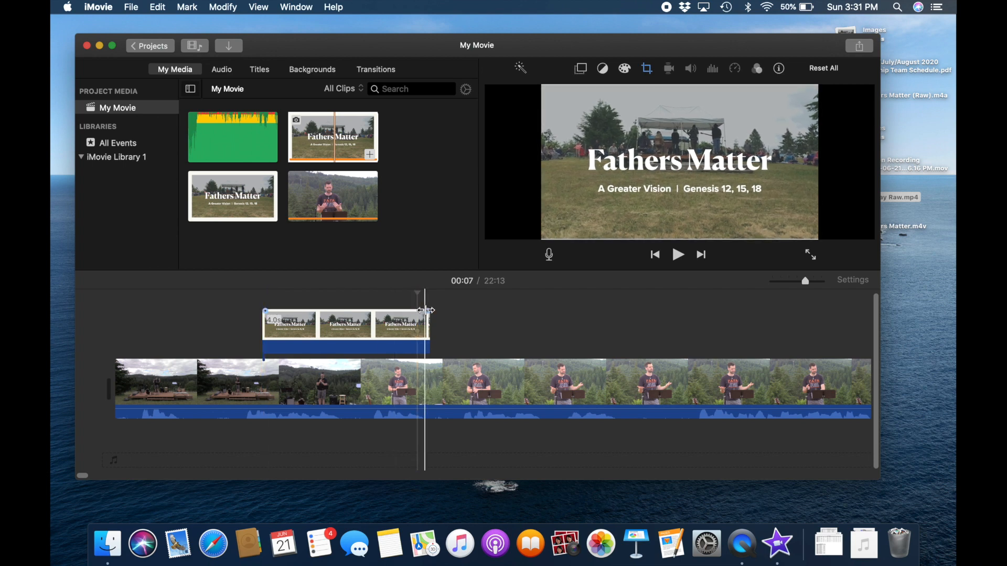
# Apply short fades to both ends of the Fathers Matter still overlay, adjust its start, and play it to check the fades.
pyautogui.moveTo(425, 311)
pyautogui.mouseDown()
pyautogui.moveTo(406, 312)
pyautogui.moveTo(426, 315)
pyautogui.mouseUp()
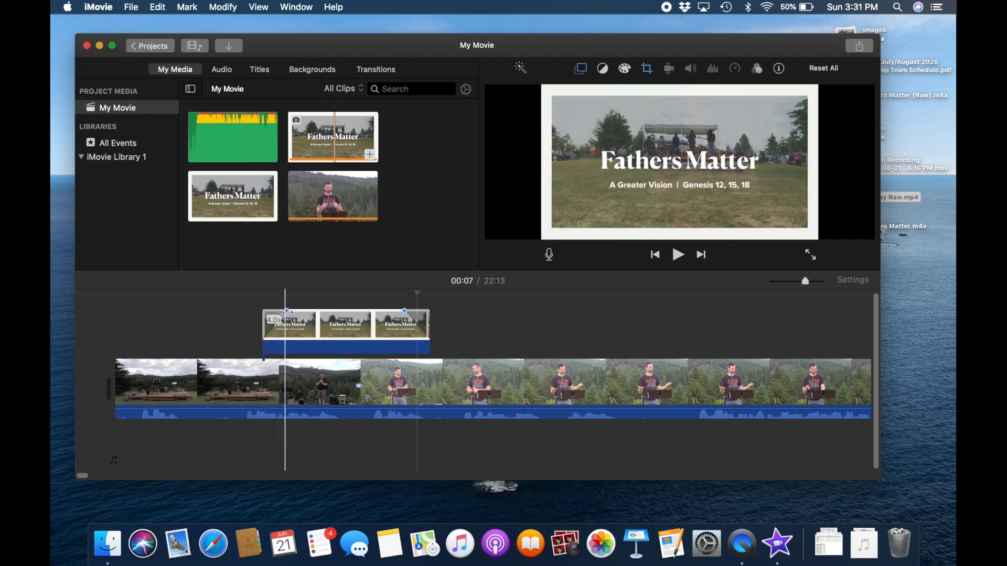
pyautogui.moveTo(286, 311); pyautogui.dragTo(277, 311)
pyautogui.click(239, 299)
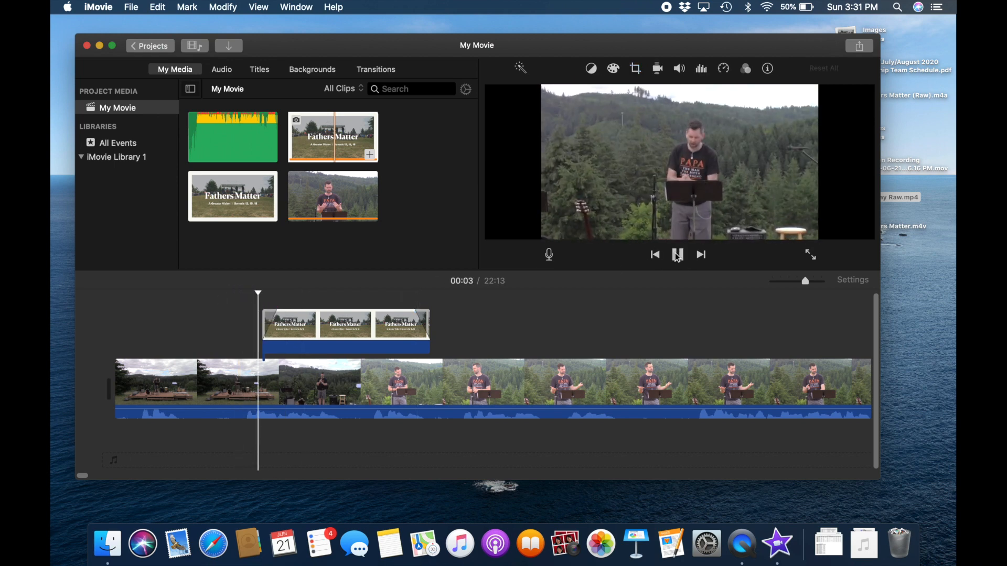
pyautogui.click(677, 255)
pyautogui.click(358, 326)
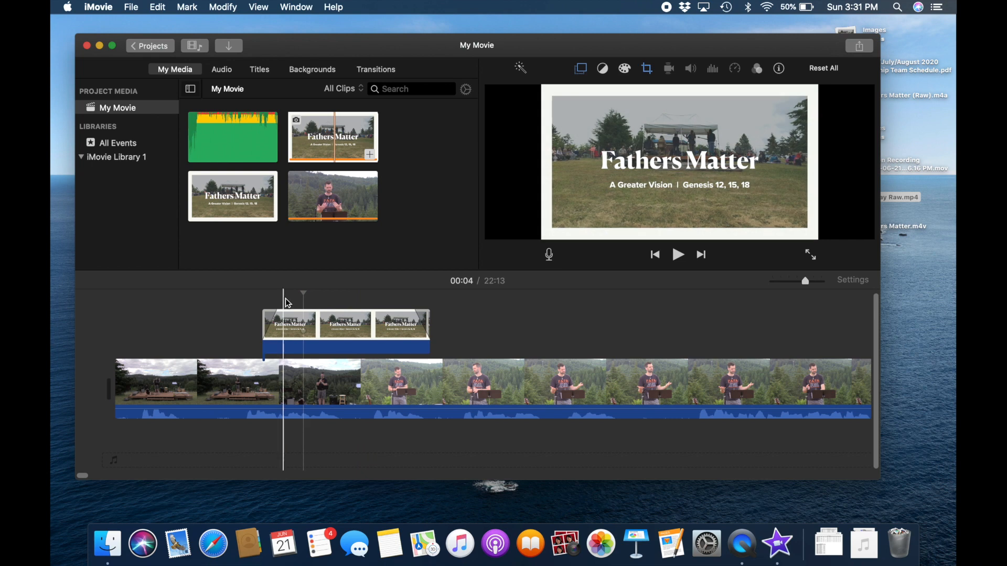
pyautogui.moveTo(277, 311); pyautogui.dragTo(281, 310)
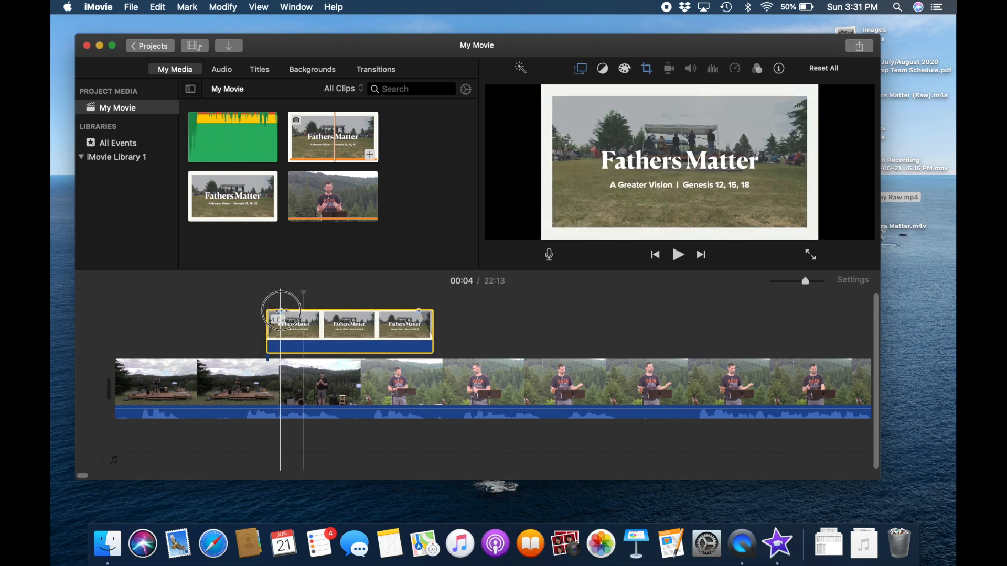
pyautogui.click(250, 300)
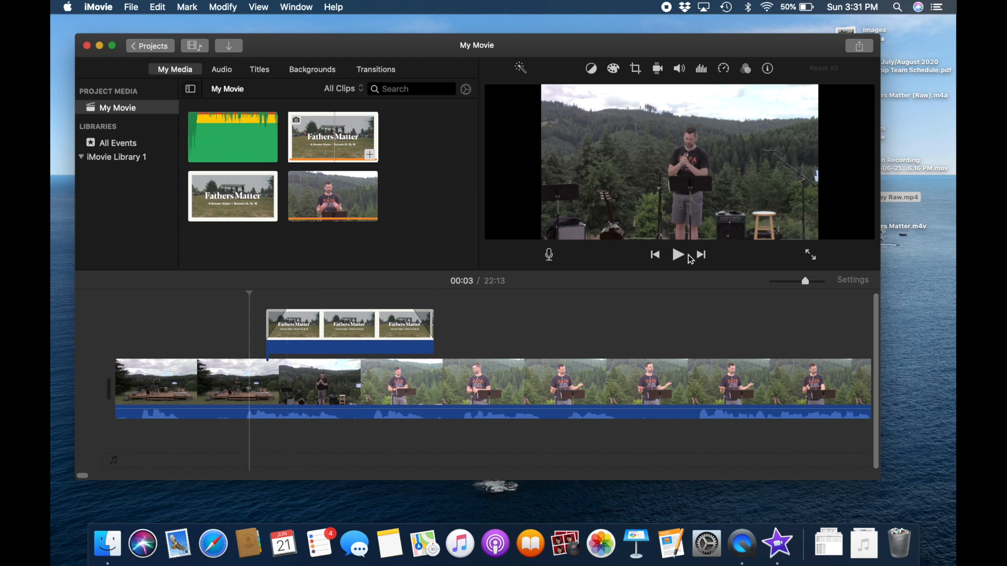
pyautogui.click(679, 255)
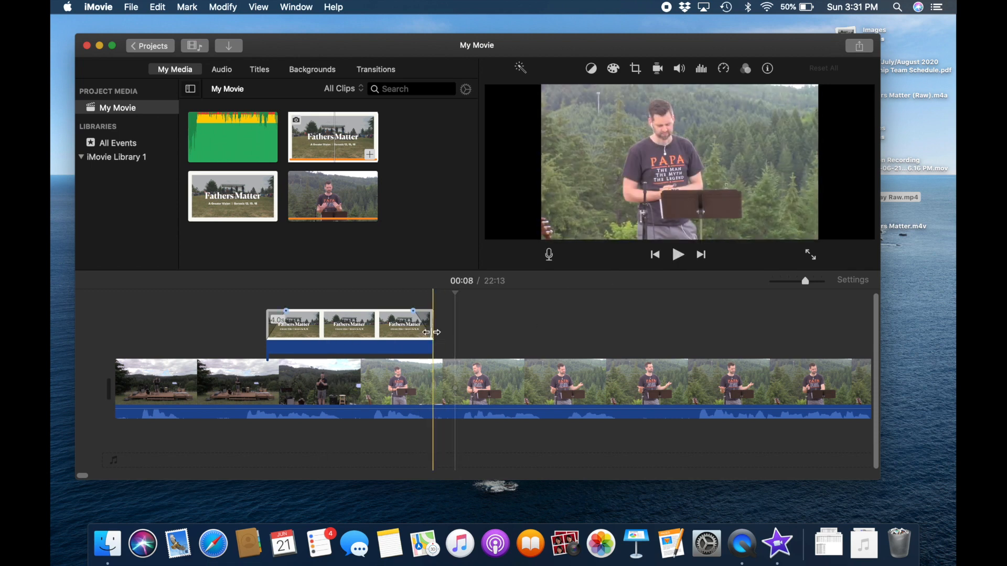
# Stretch the Fathers Matter still overlay to about 12.3 seconds and play part of it.
pyautogui.moveTo(432, 332); pyautogui.dragTo(775, 331)
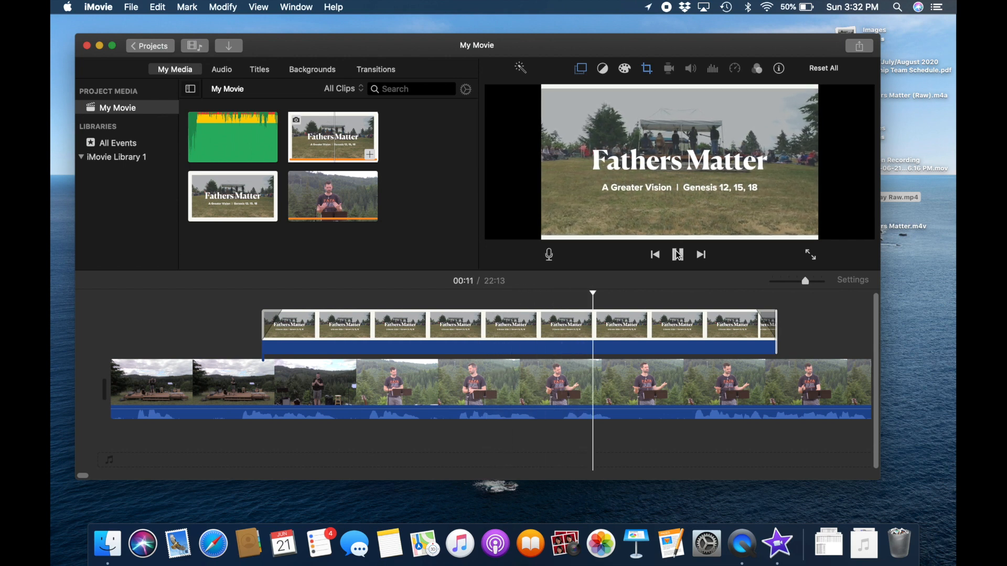
pyautogui.click(677, 255)
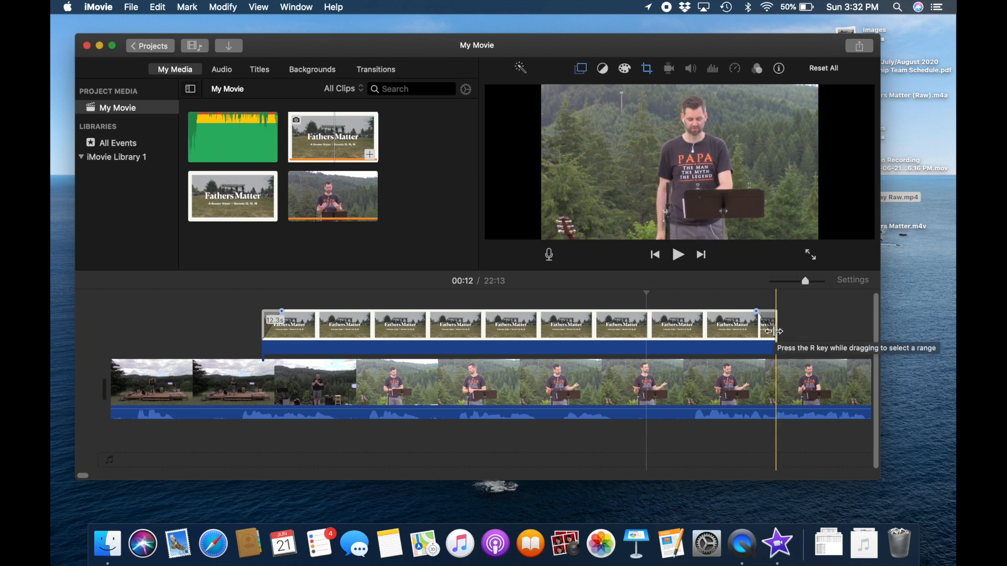
pyautogui.click(575, 324)
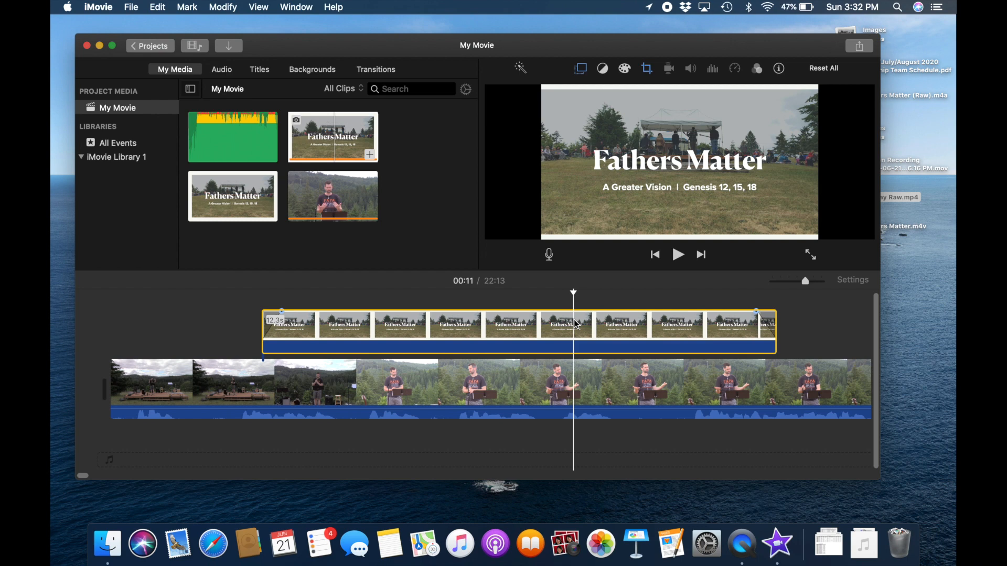
# Delete the still title overlay and place the 12-second Fathers Matter video above the main footage at the timeline's start.
pyautogui.click(351, 136)
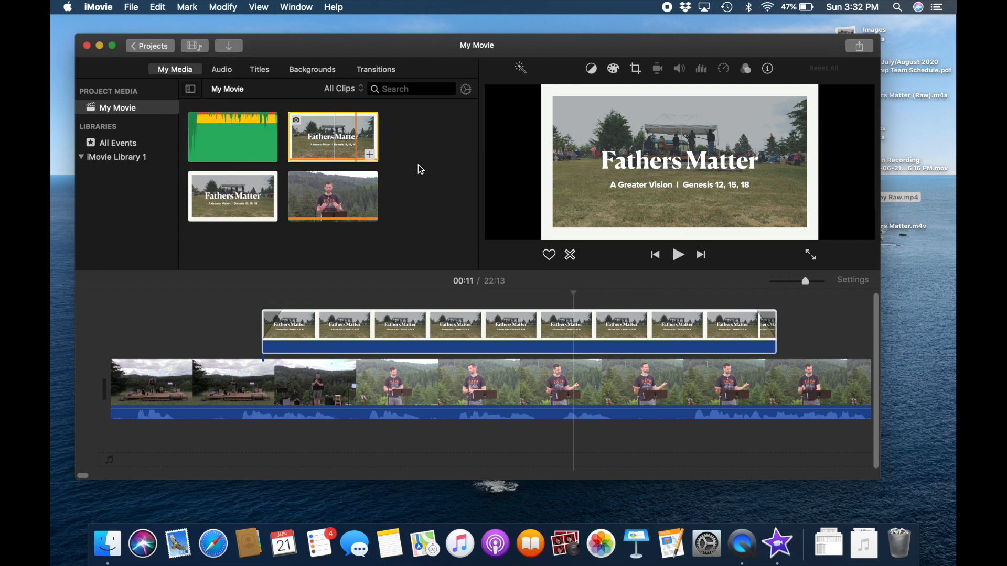
pyautogui.click(461, 327)
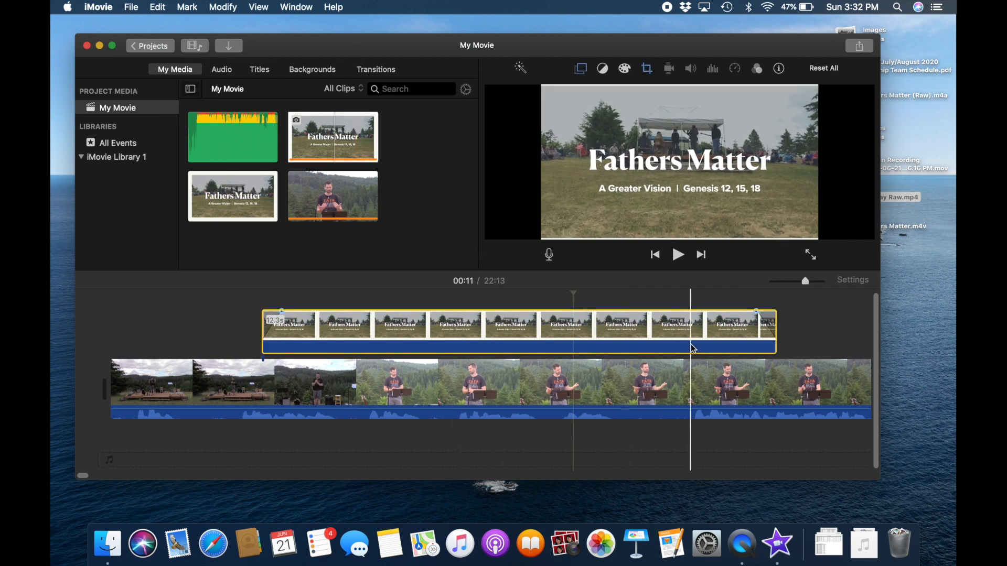
pyautogui.press('Delete')
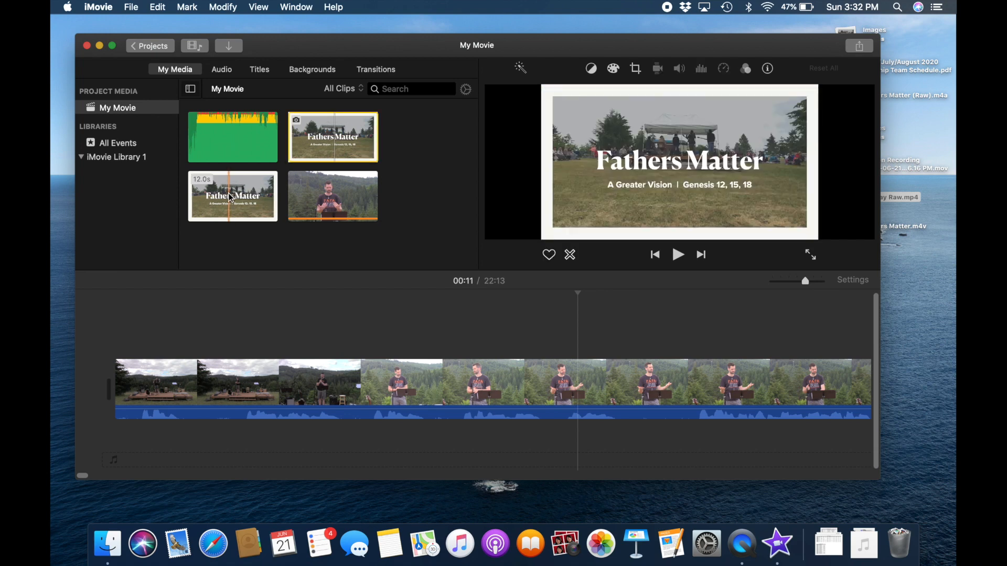
pyautogui.moveTo(229, 203); pyautogui.dragTo(117, 334)
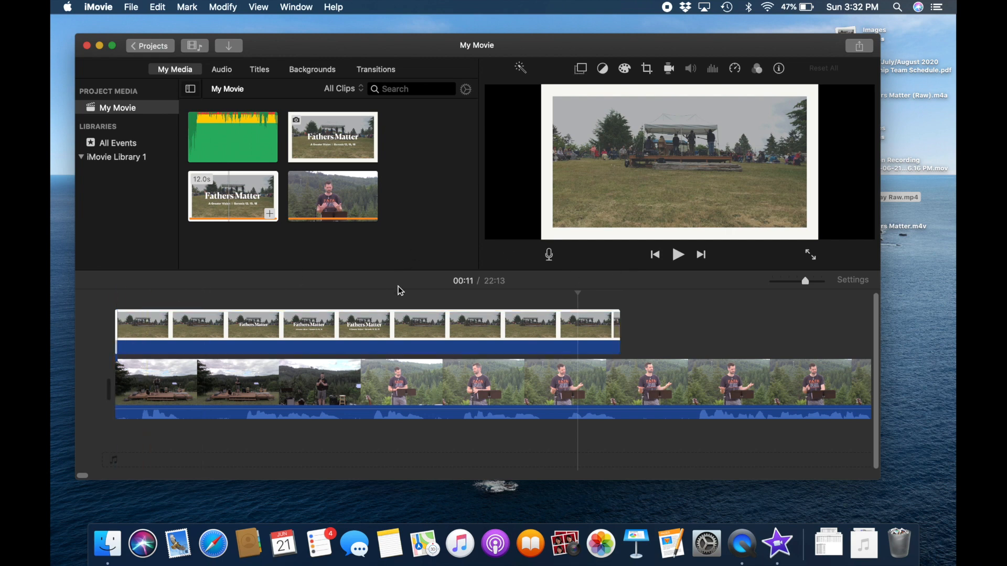
# Play the title video from the start, trim its end to about 00:07, and add short fades to the overlay.
pyautogui.click(655, 256)
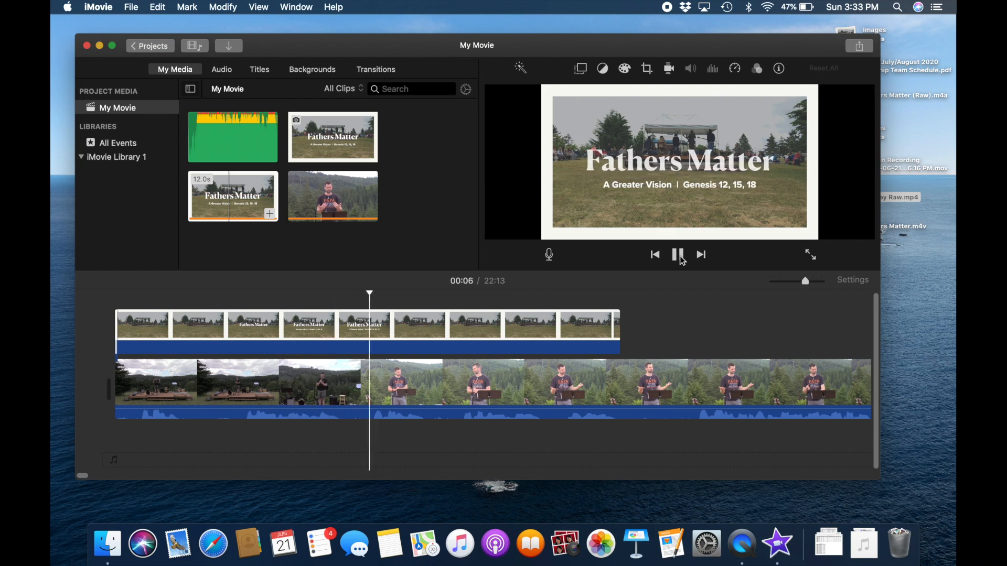
pyautogui.click(679, 256)
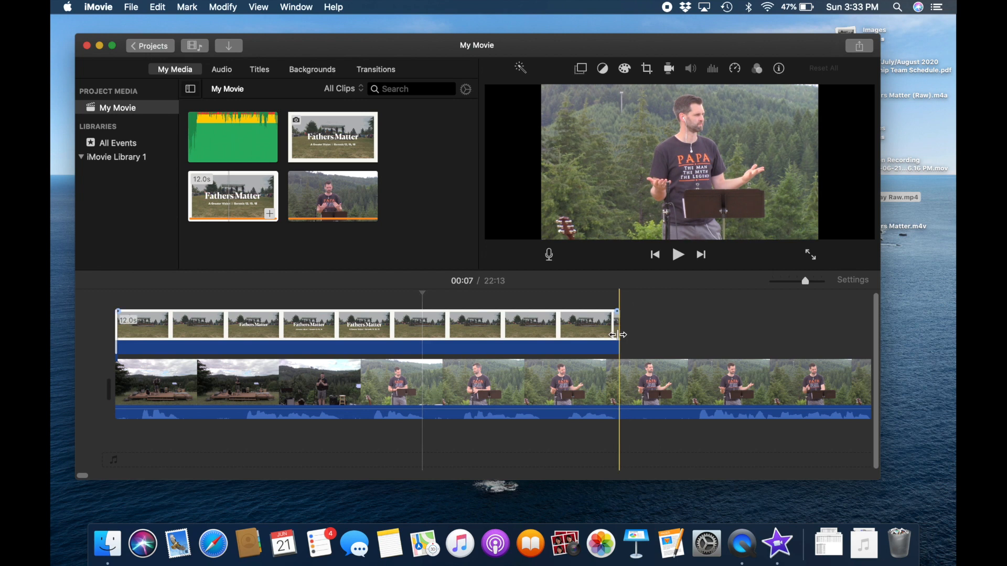
pyautogui.moveTo(618, 334); pyautogui.dragTo(422, 338)
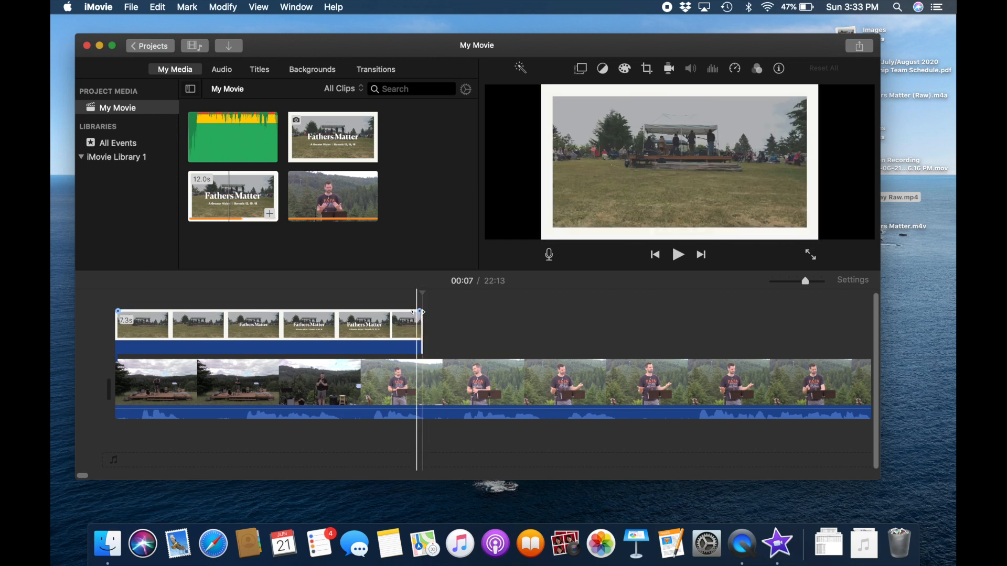
pyautogui.moveTo(417, 311); pyautogui.dragTo(408, 311)
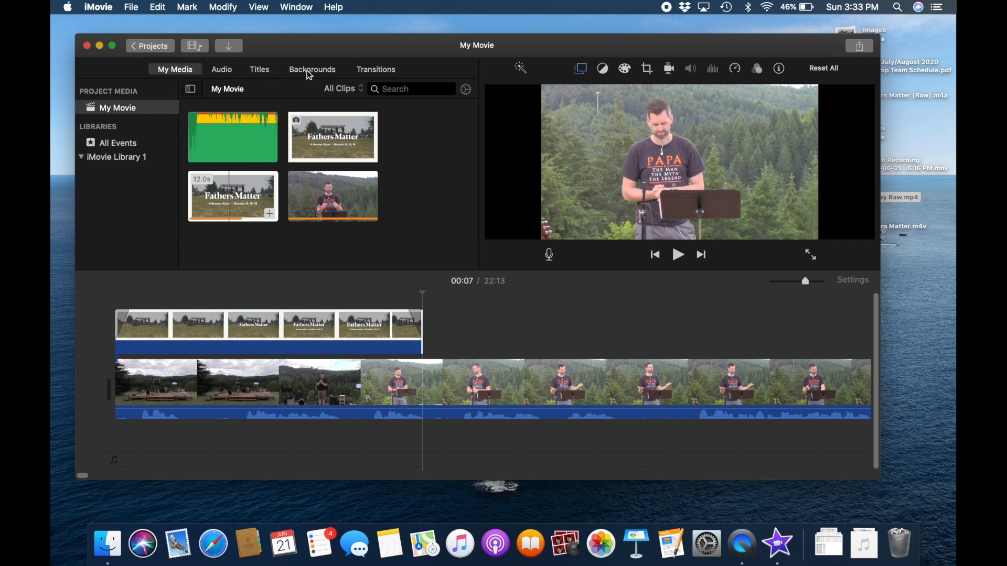
# Add a Fade to Black transition before the main clip and play the opening to check it.
pyautogui.click(372, 72)
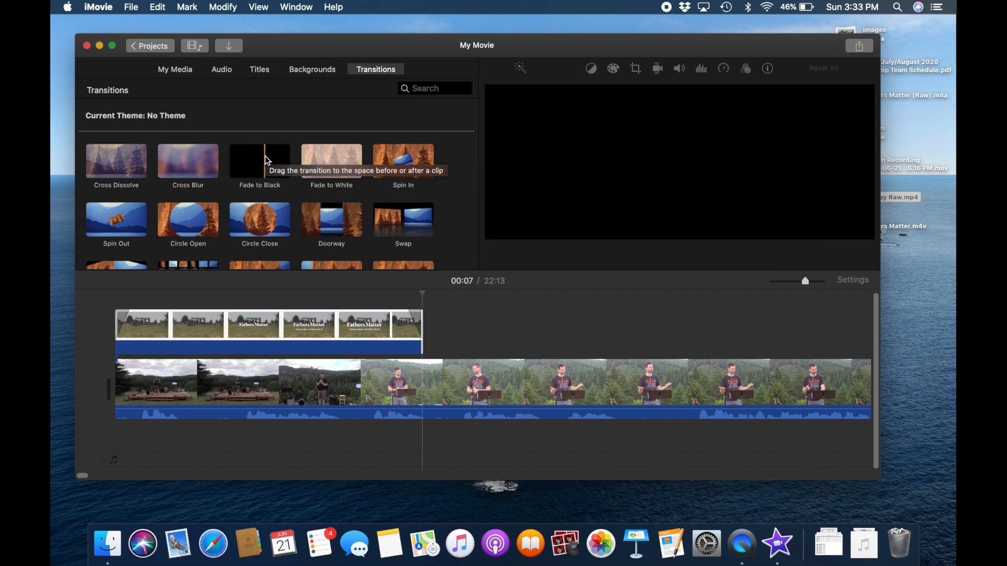
pyautogui.moveTo(265, 155); pyautogui.dragTo(94, 388)
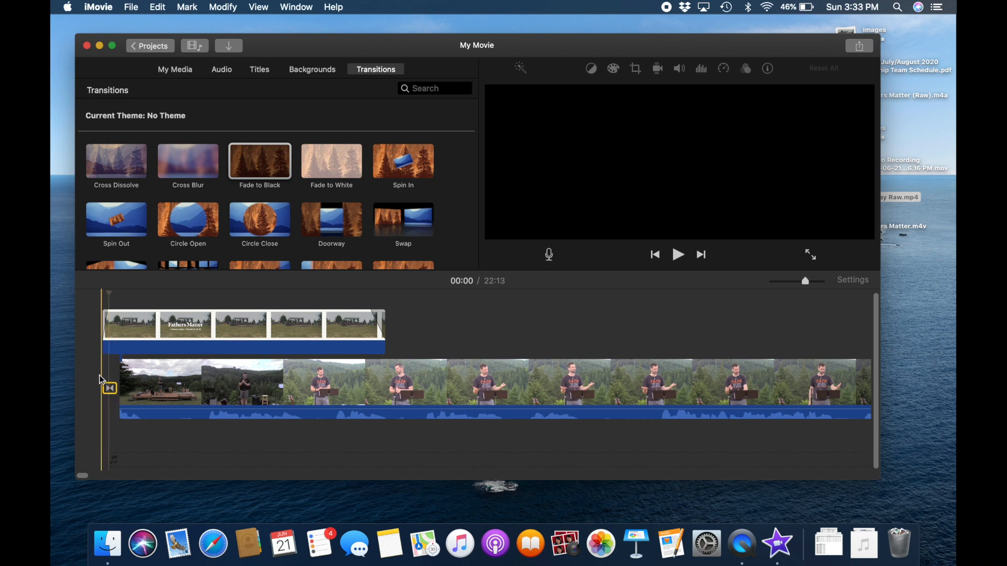
pyautogui.click(99, 370)
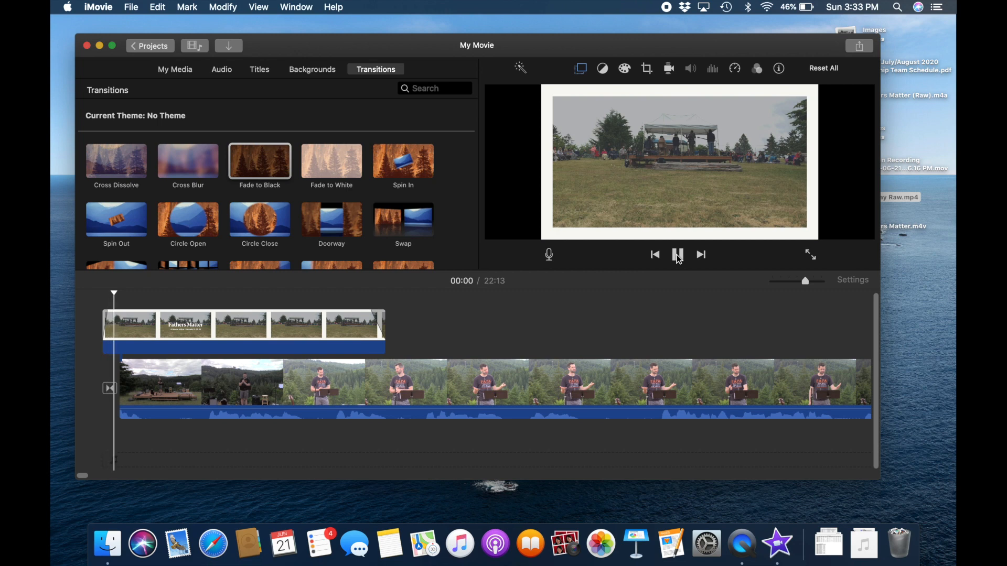
pyautogui.click(658, 254)
pyautogui.click(658, 255)
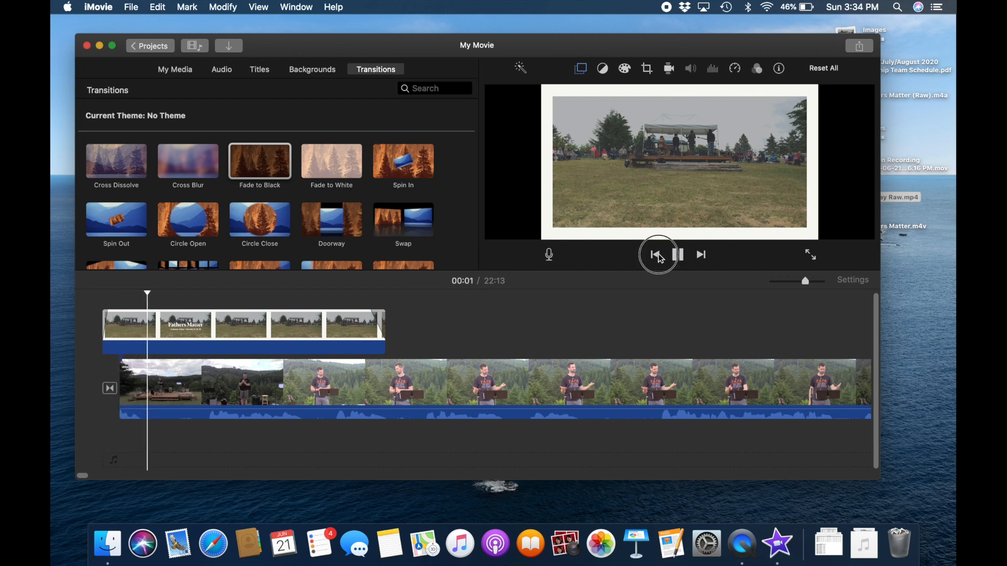
pyautogui.click(658, 254)
pyautogui.click(678, 254)
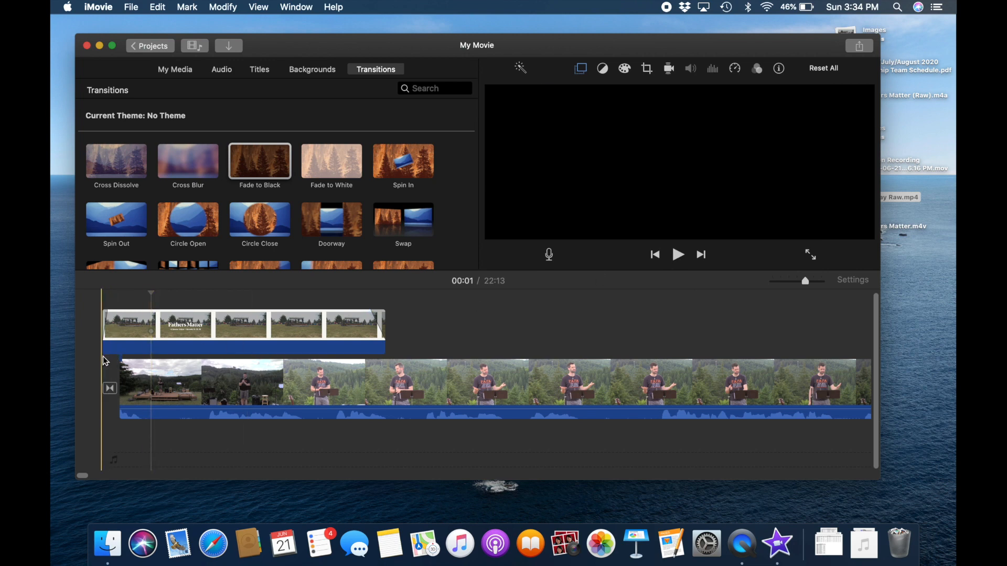
# Reposition the title video overlay to start partway through the opening fade transition, playing the opening to check each position.
pyautogui.moveTo(127, 334); pyautogui.dragTo(175, 330)
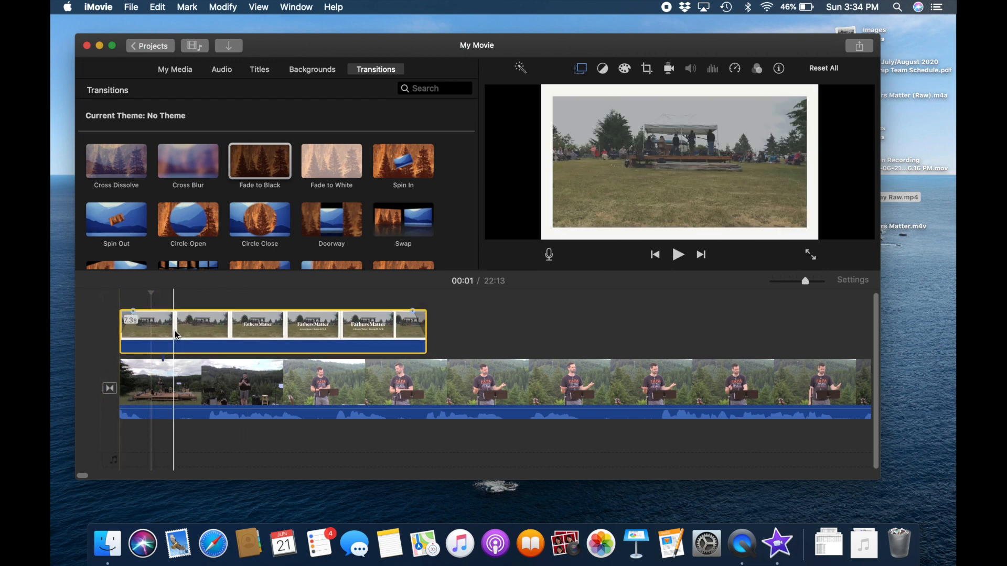
pyautogui.click(99, 328)
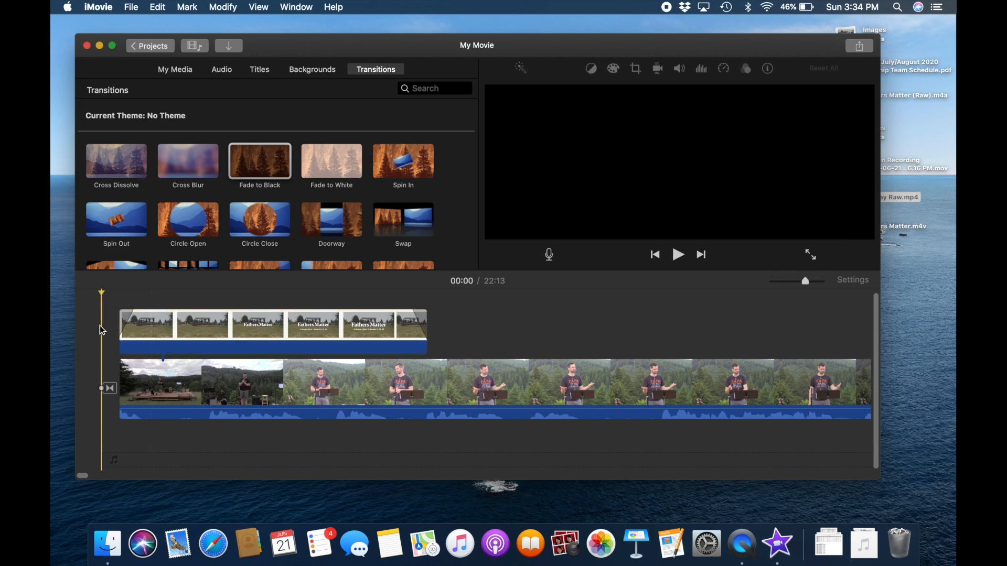
pyautogui.click(677, 256)
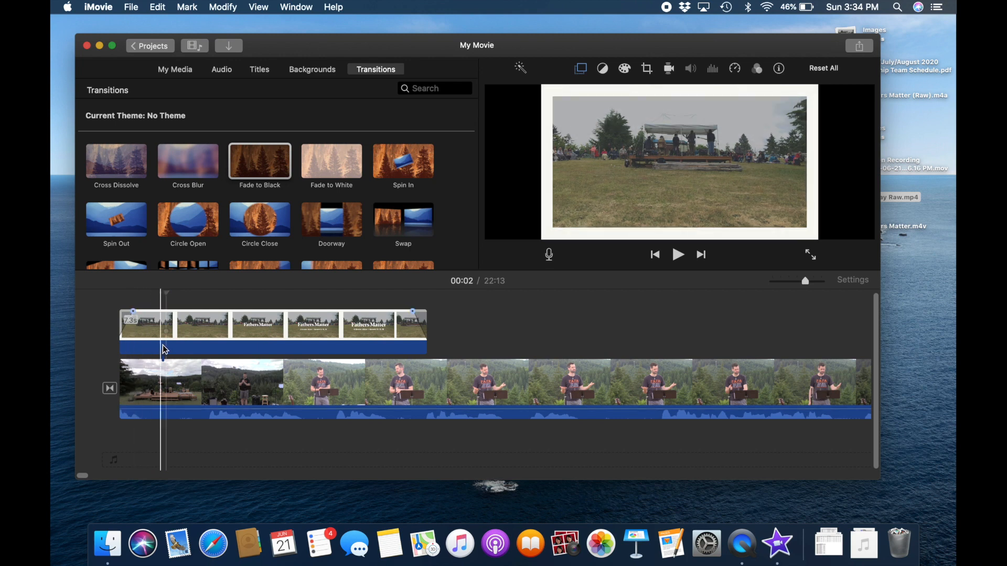
pyautogui.click(175, 338)
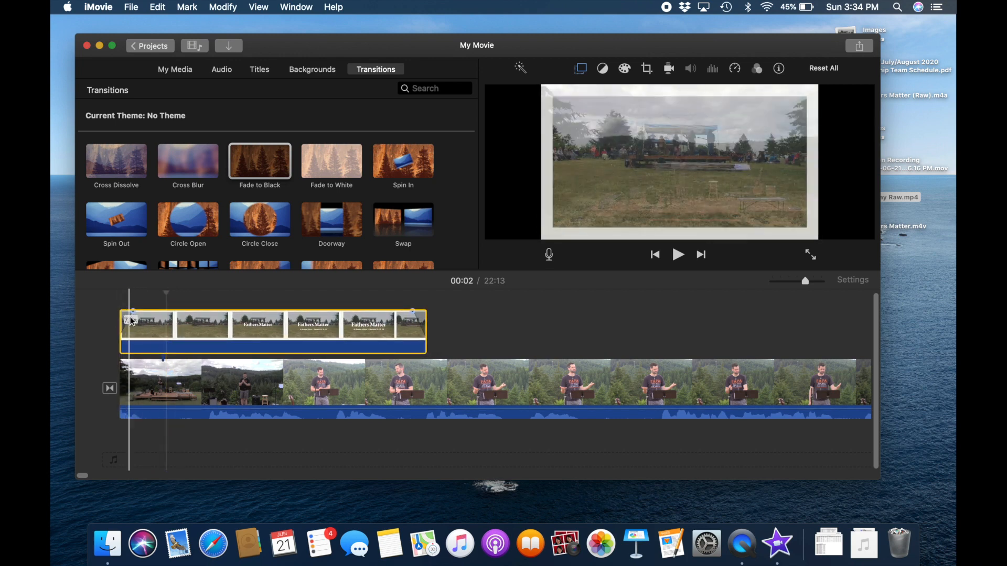
pyautogui.moveTo(162, 335); pyautogui.dragTo(145, 337)
pyautogui.click(97, 330)
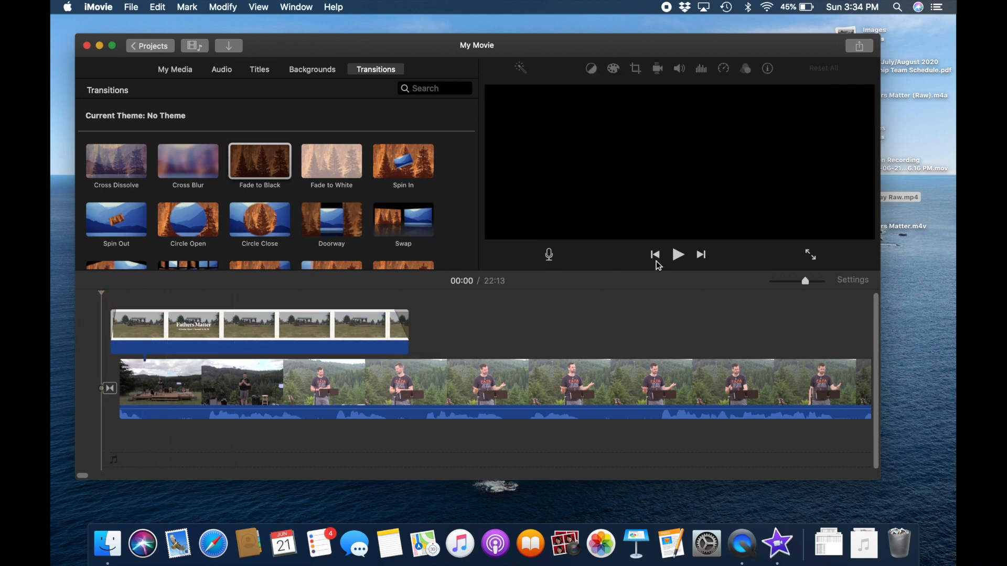
pyautogui.click(677, 255)
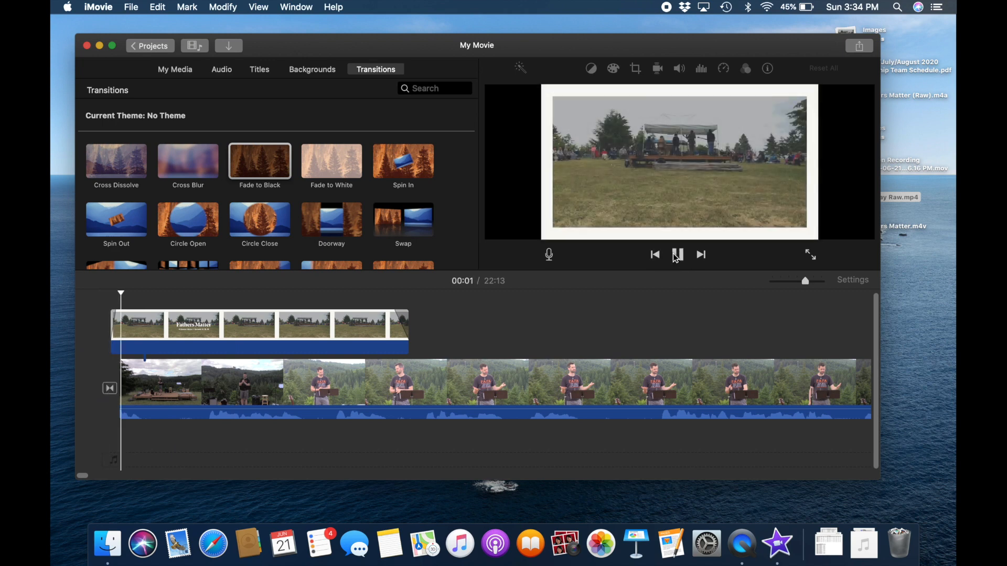
# Remove the title video overlay's fade-in while keeping a short fade-out, and play the opening to check it.
pyautogui.click(149, 322)
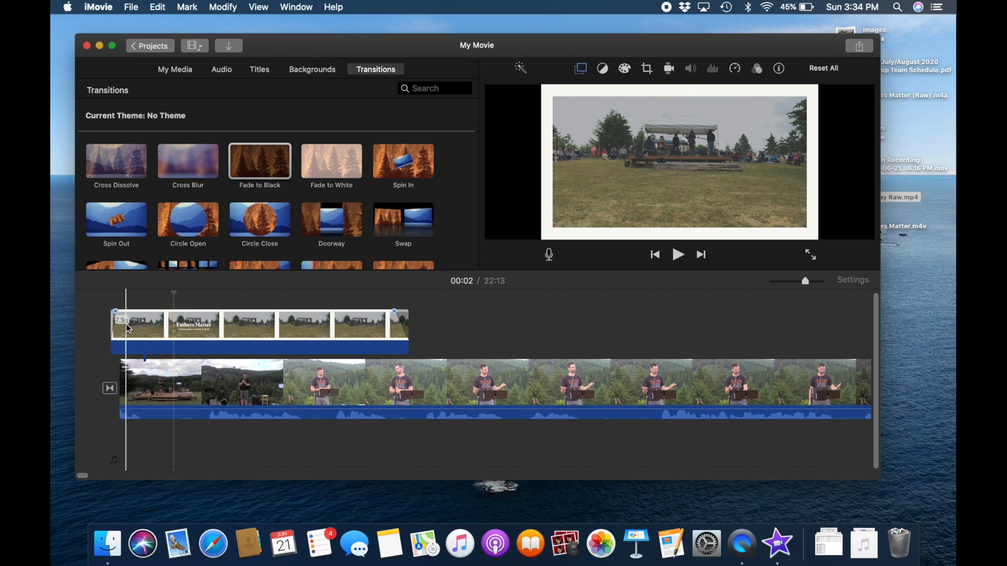
pyautogui.click(115, 311)
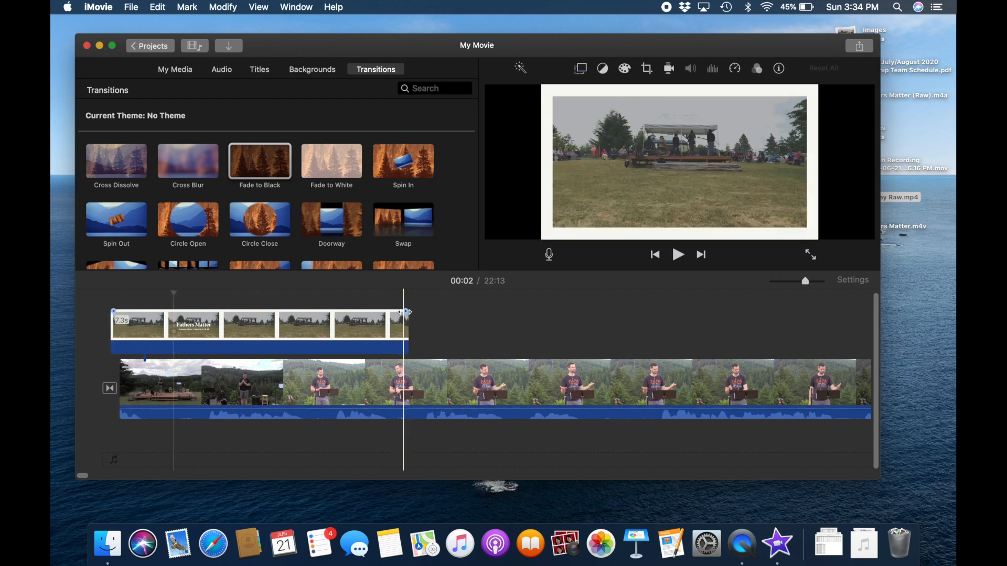
pyautogui.moveTo(403, 312); pyautogui.dragTo(396, 312)
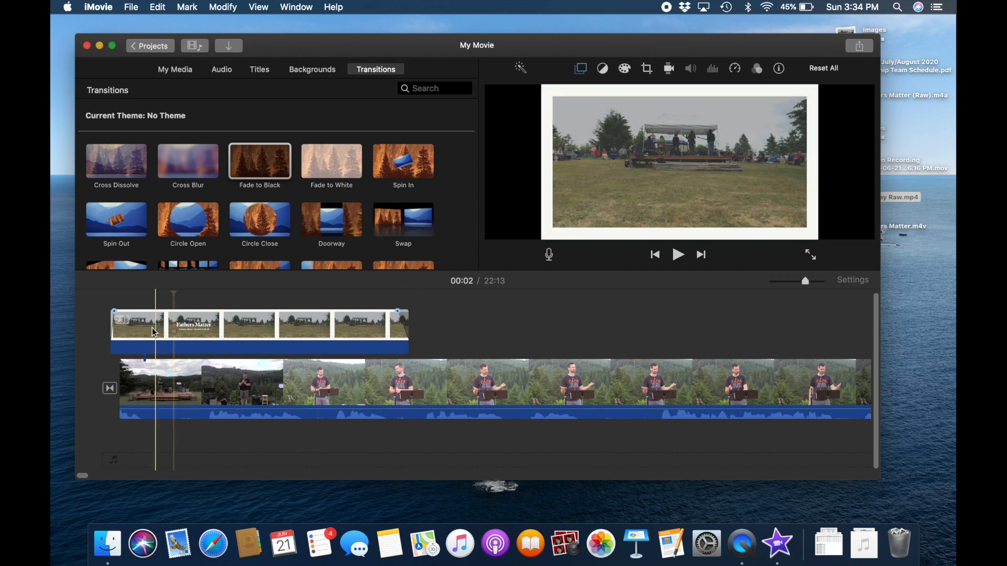
pyautogui.moveTo(114, 312); pyautogui.dragTo(91, 315)
pyautogui.moveTo(404, 311); pyautogui.dragTo(398, 311)
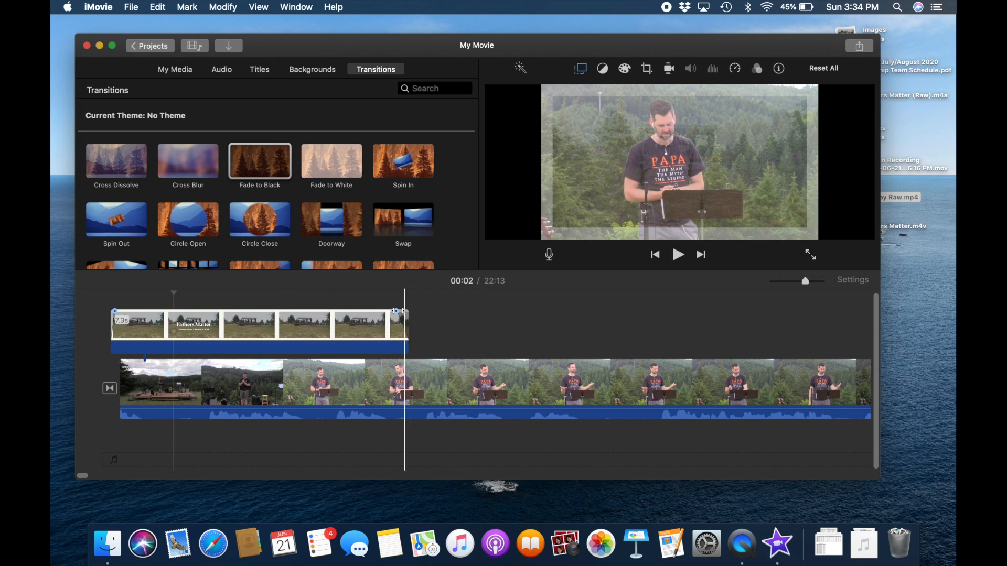
pyautogui.click(97, 349)
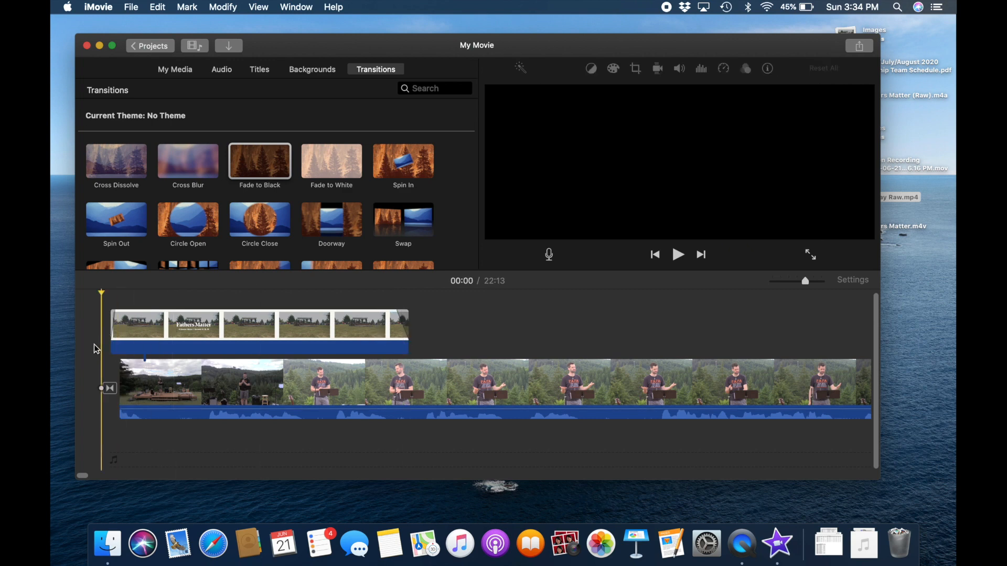
pyautogui.click(676, 256)
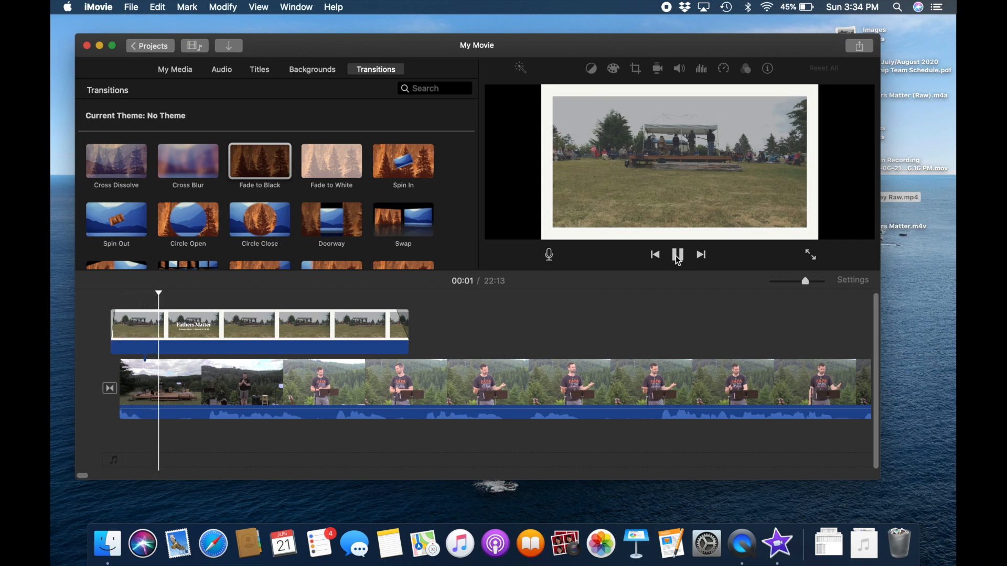
pyautogui.click(677, 256)
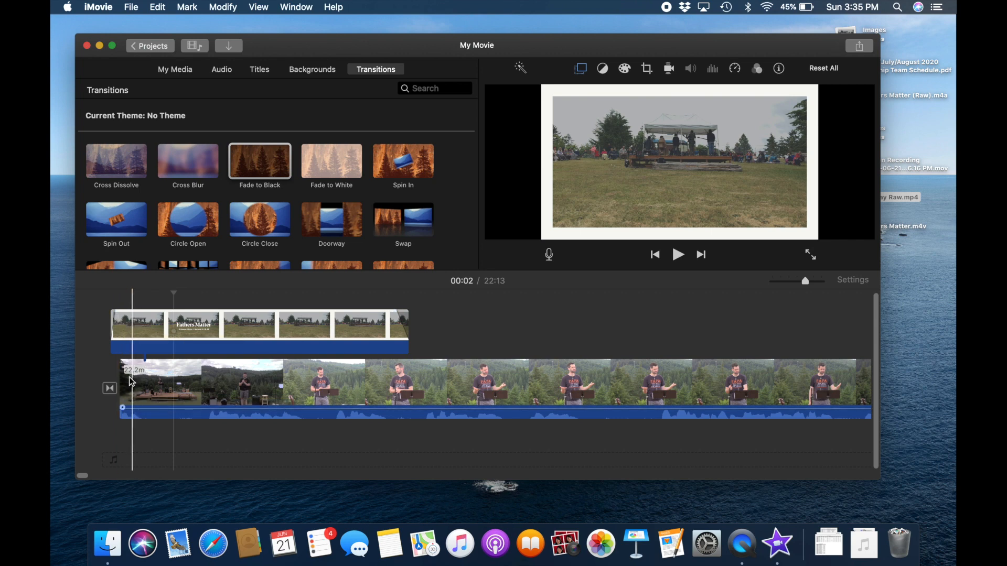
# Move the title video overlay back to the very beginning of the movie and play the opening to check it.
pyautogui.click(113, 331)
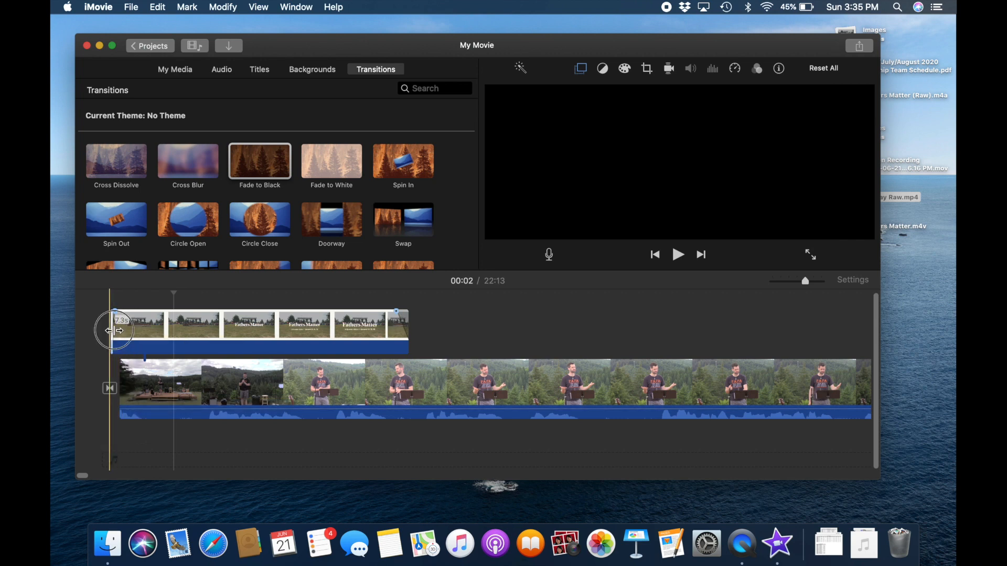
pyautogui.click(165, 334)
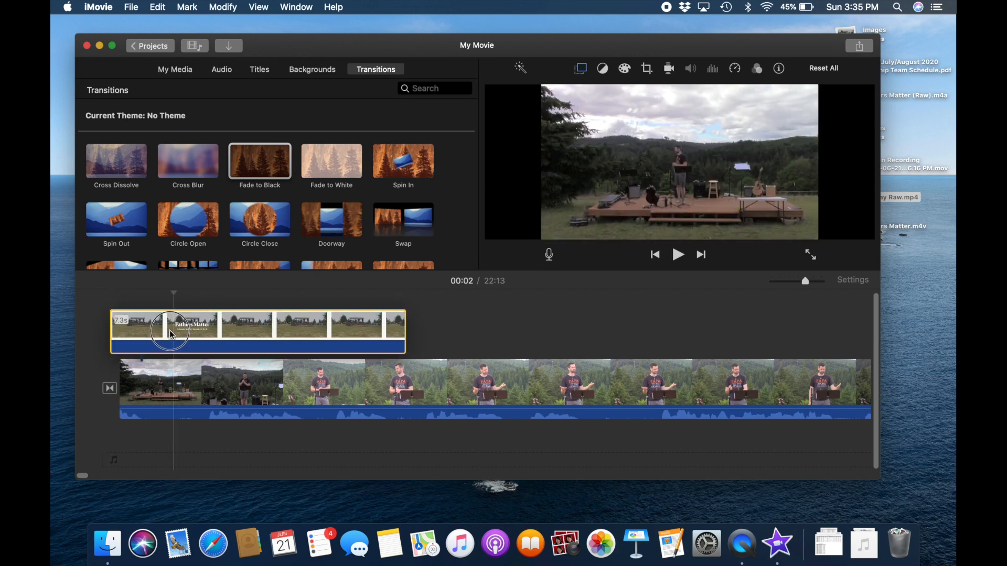
pyautogui.moveTo(164, 334); pyautogui.dragTo(160, 334)
pyautogui.click(655, 255)
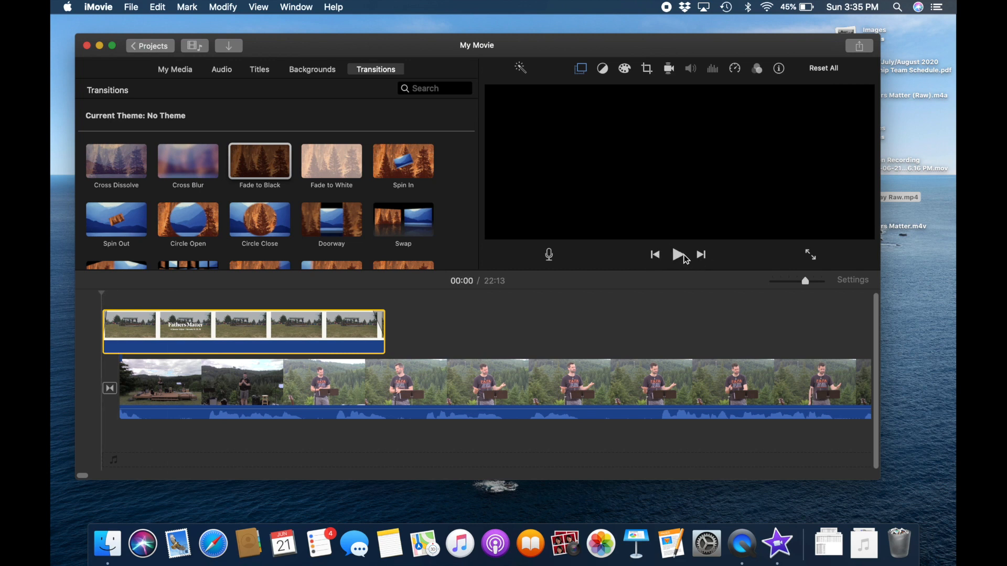
pyautogui.click(679, 256)
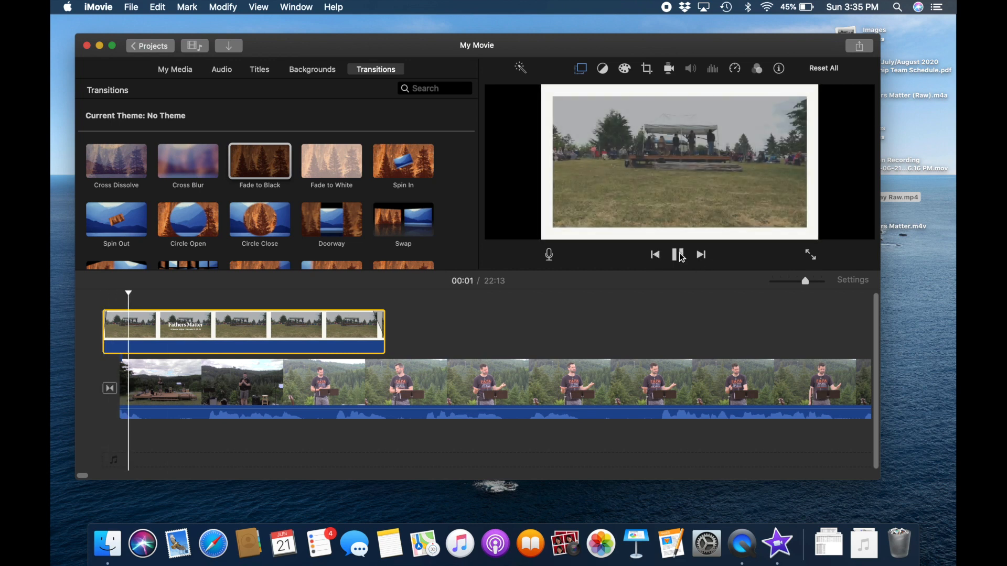
pyautogui.press('space')
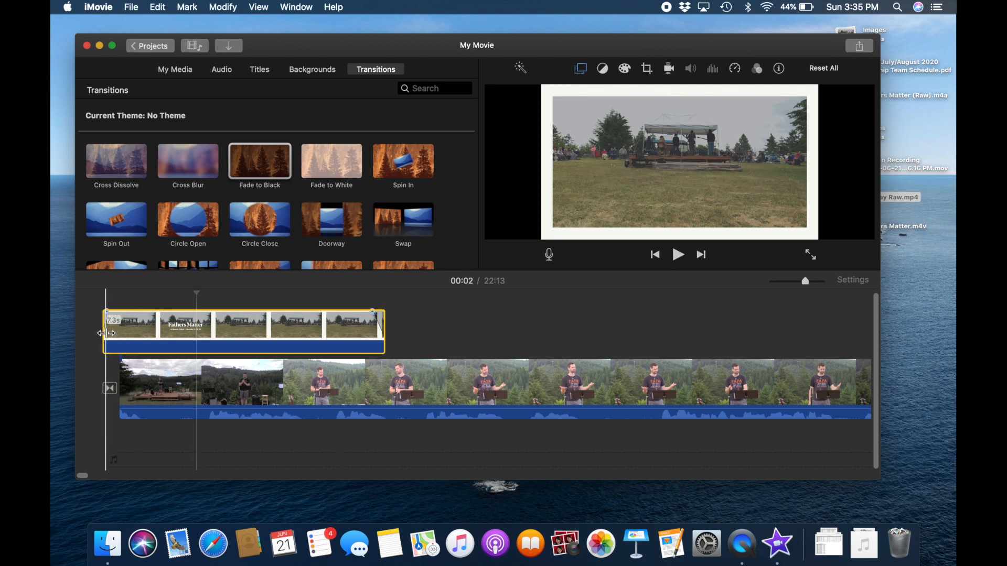
# Try trimming the title video overlay's start to shorten it to 5.7 s from the movie's beginning, and play the opening.
pyautogui.moveTo(102, 333); pyautogui.dragTo(120, 331)
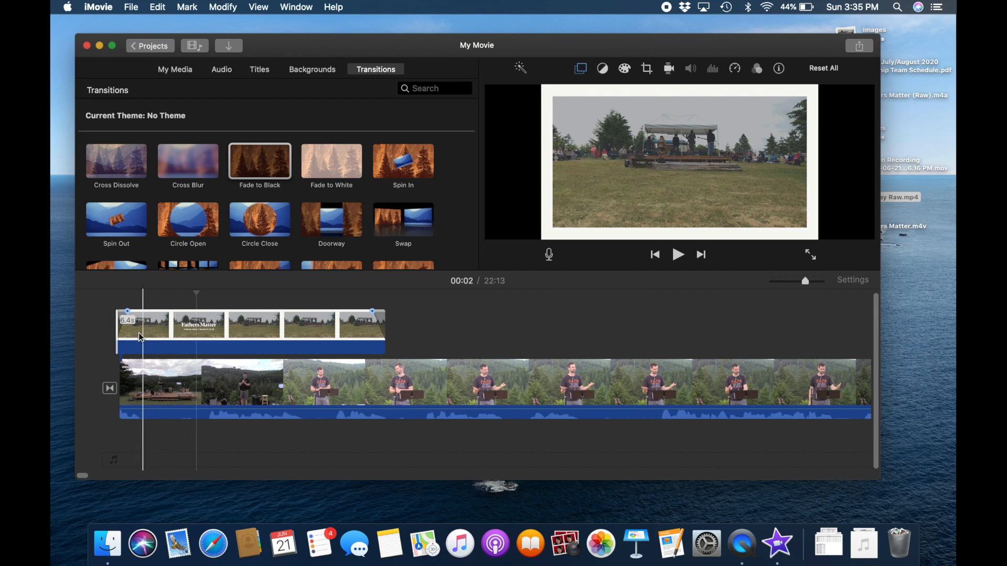
pyautogui.moveTo(119, 336)
pyautogui.mouseDown()
pyautogui.moveTo(175, 331)
pyautogui.moveTo(131, 333)
pyautogui.mouseUp()
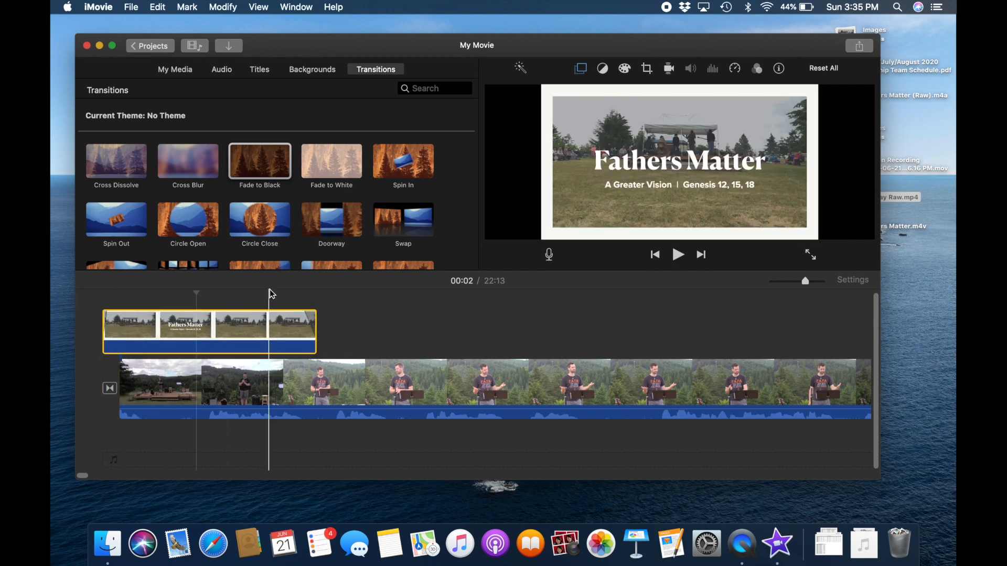
pyautogui.click(659, 257)
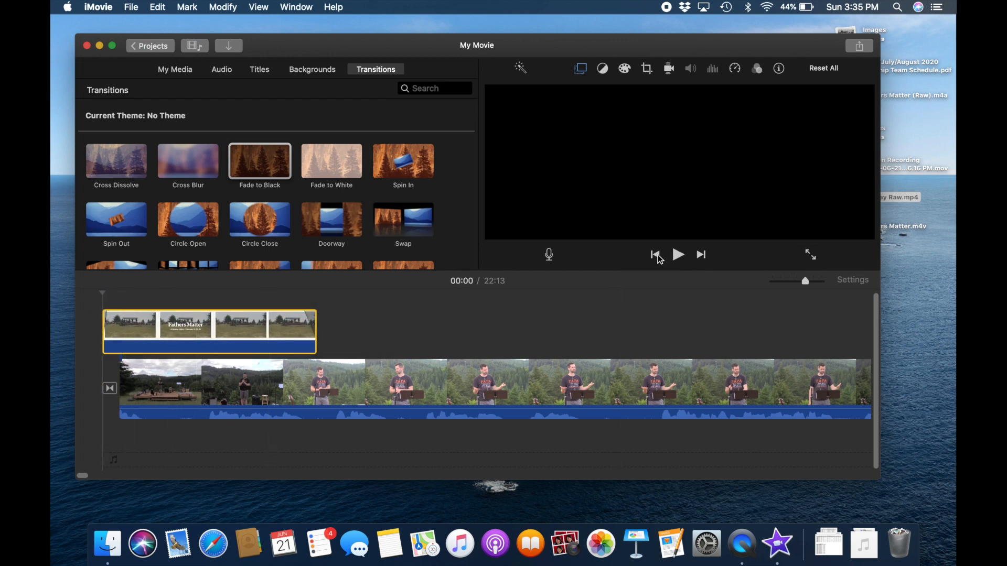
pyautogui.click(678, 254)
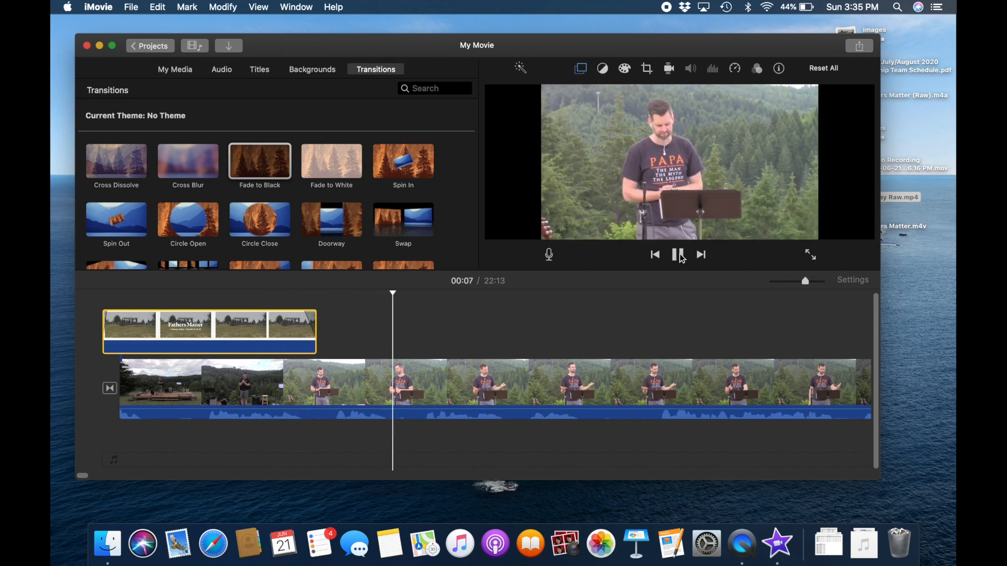
pyautogui.click(678, 255)
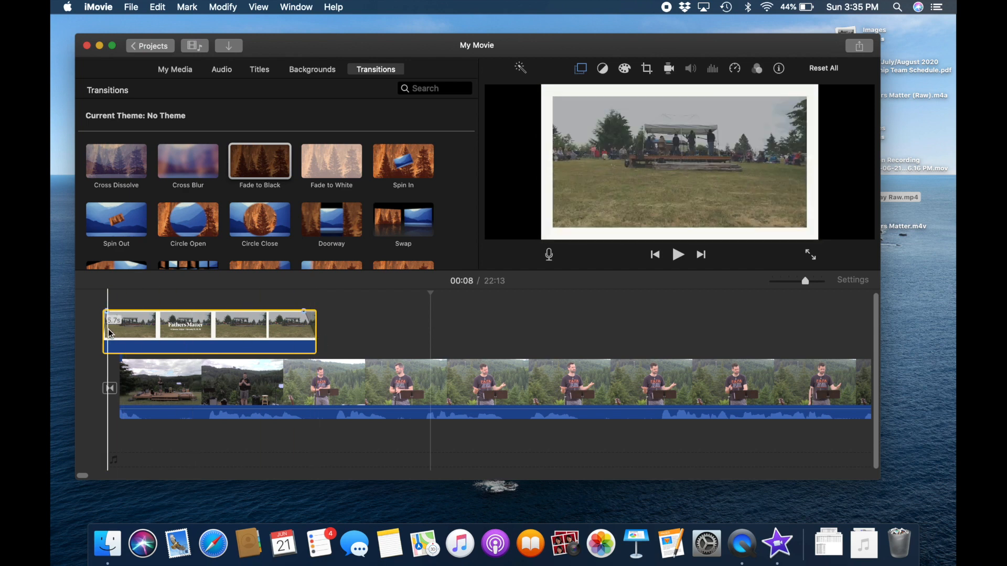
# Try an overlay length of 6.3 s by adjusting the title video's start, keeping it at the movie's beginning, and replay the opening.
pyautogui.moveTo(106, 330); pyautogui.dragTo(135, 332)
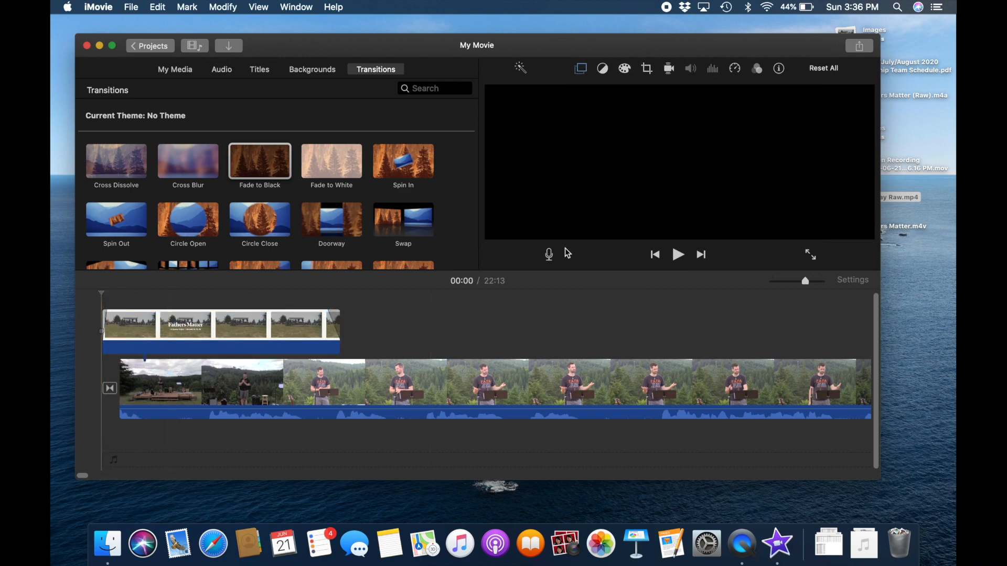
pyautogui.click(676, 255)
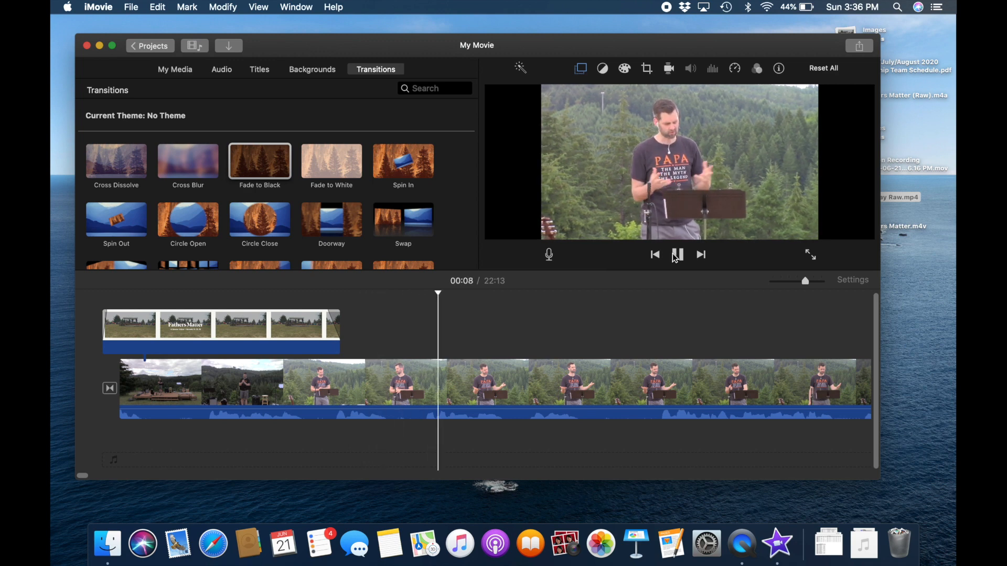
pyautogui.click(676, 255)
# Shift the title video overlay to the end of the opening transition, extend its start back to the movie's beginning, and play the opening.
pyautogui.click(276, 331)
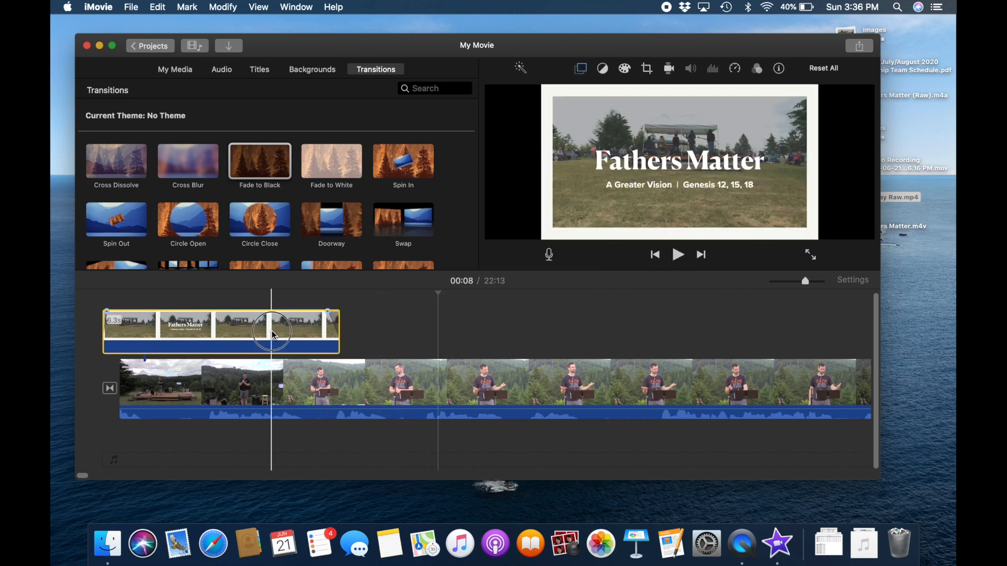
pyautogui.moveTo(282, 330); pyautogui.dragTo(310, 333)
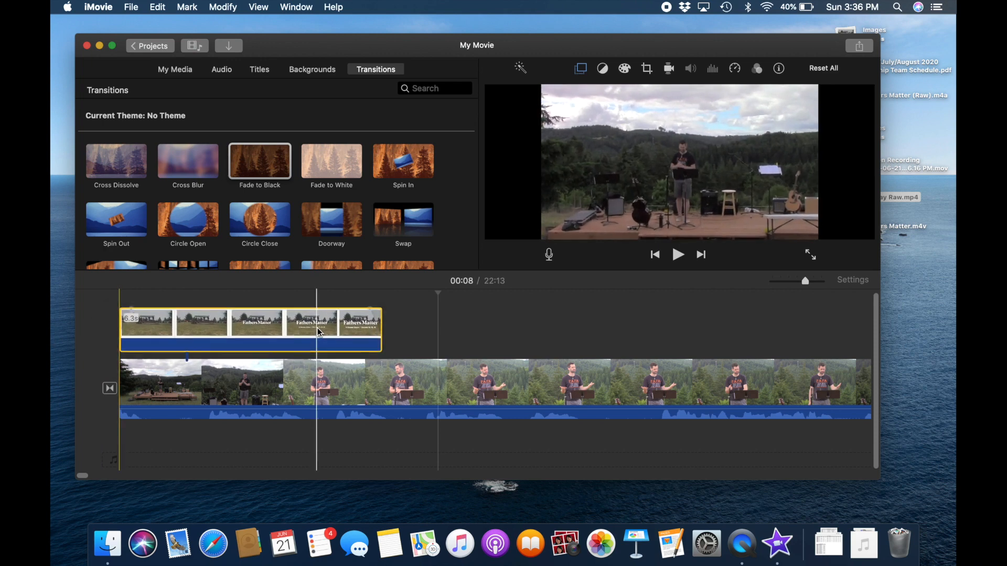
pyautogui.moveTo(122, 331); pyautogui.dragTo(102, 333)
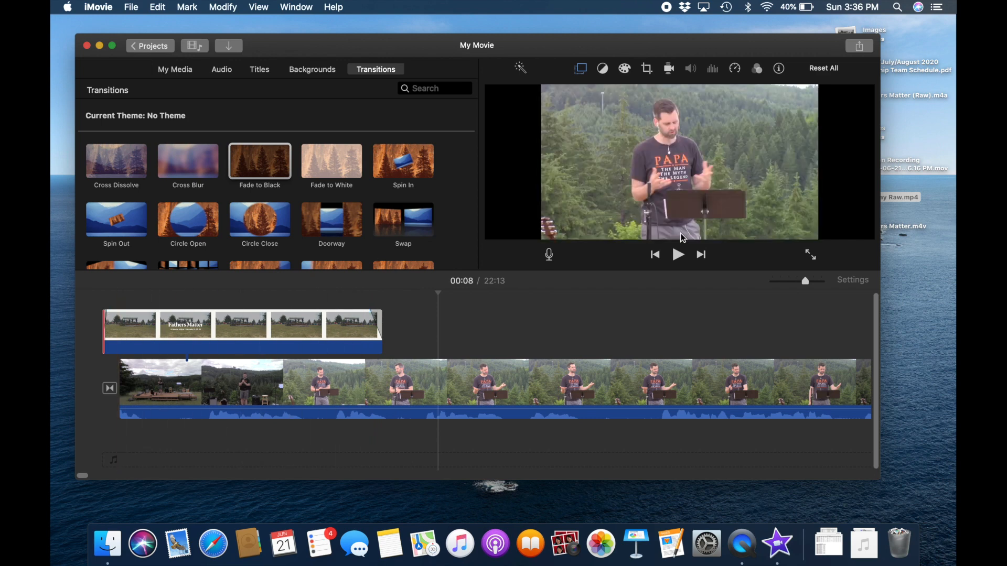
pyautogui.click(654, 255)
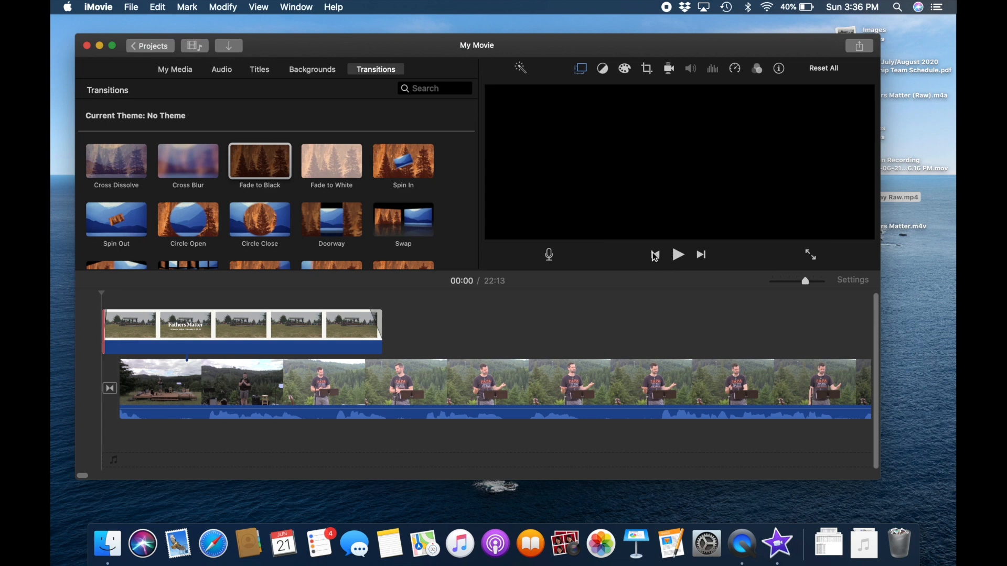
pyautogui.click(677, 256)
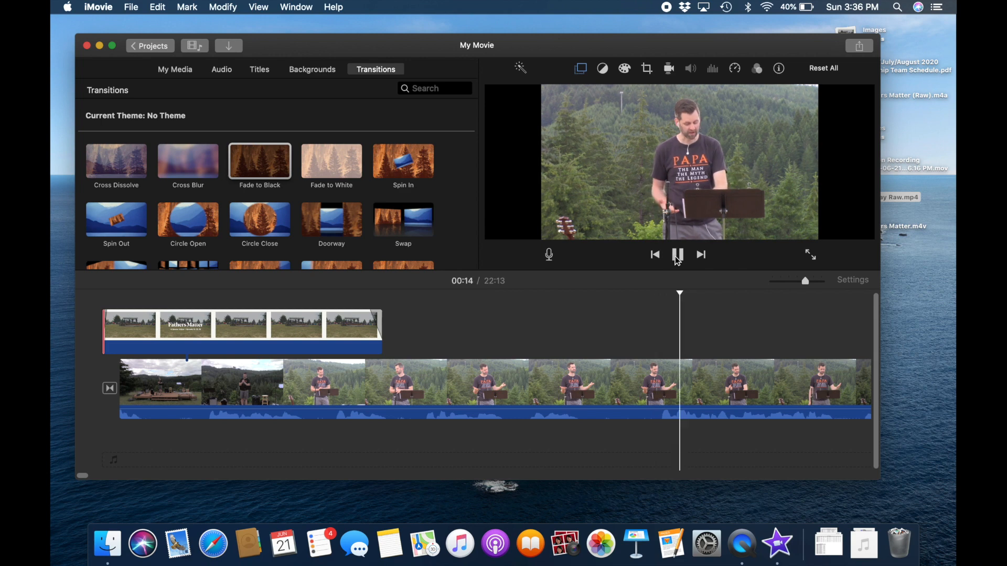
pyautogui.press('space')
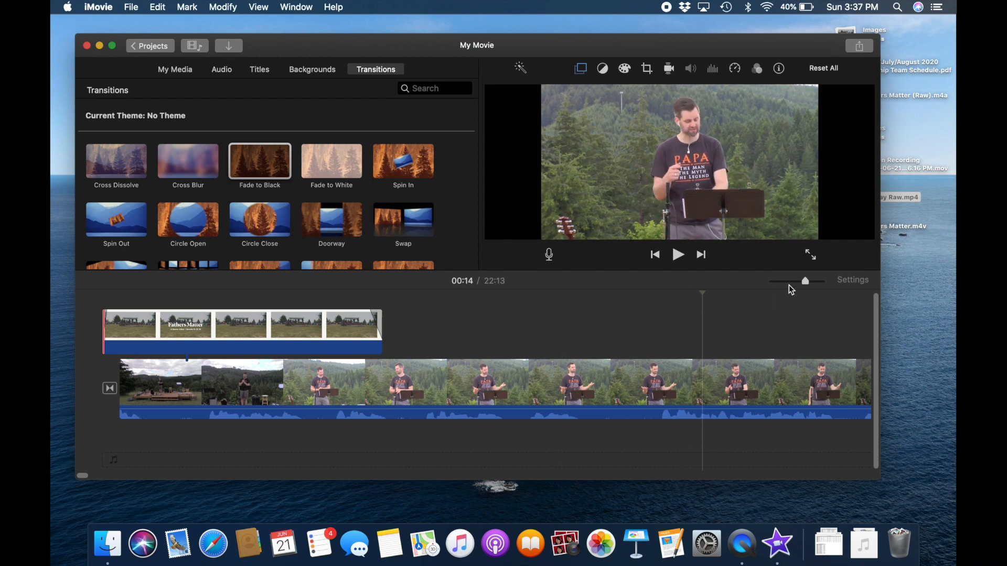
# Play the sermon's closing section to find its end point and trim the main clip's end so the movie lasts 21:52.
pyautogui.moveTo(805, 279); pyautogui.dragTo(773, 281)
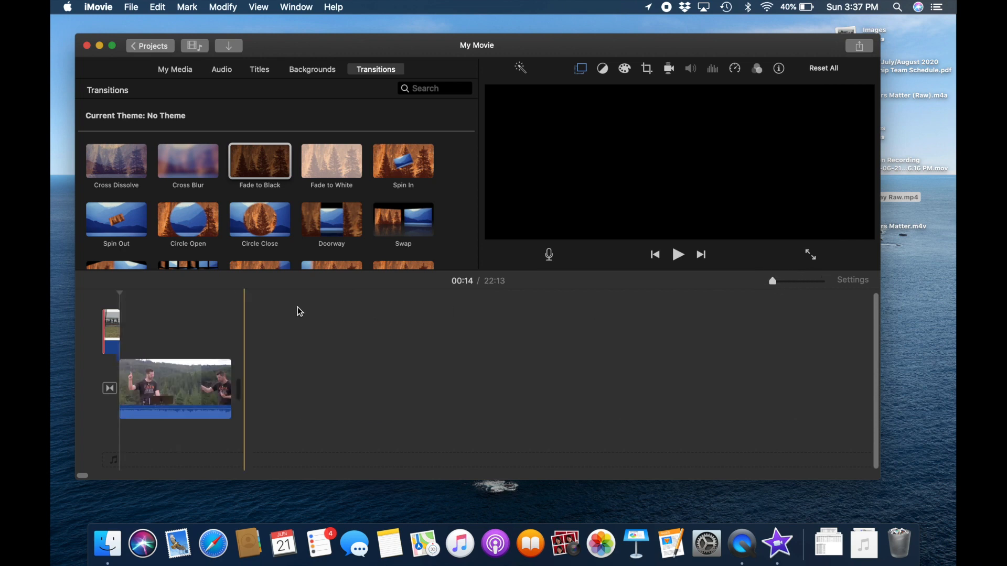
pyautogui.click(221, 328)
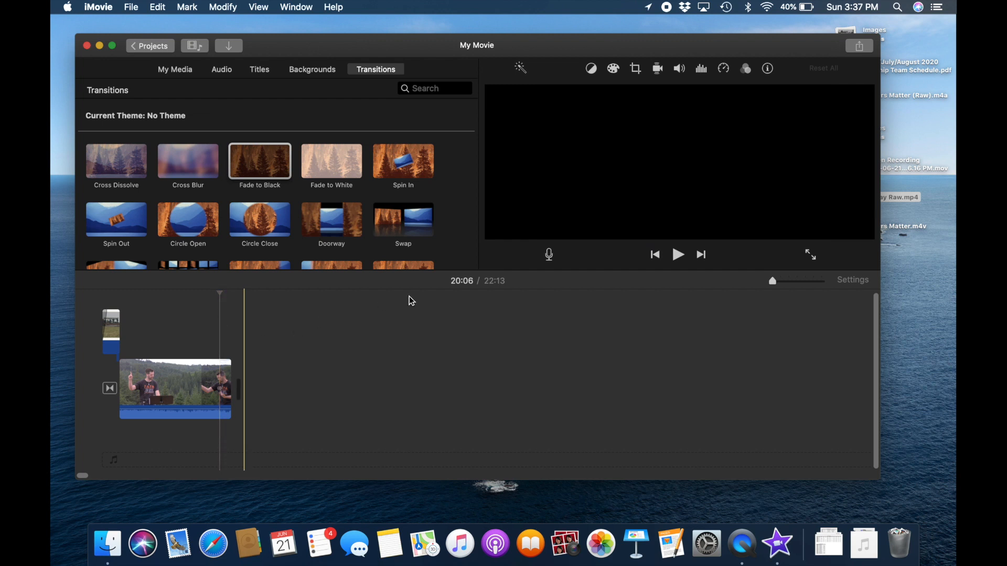
pyautogui.click(678, 256)
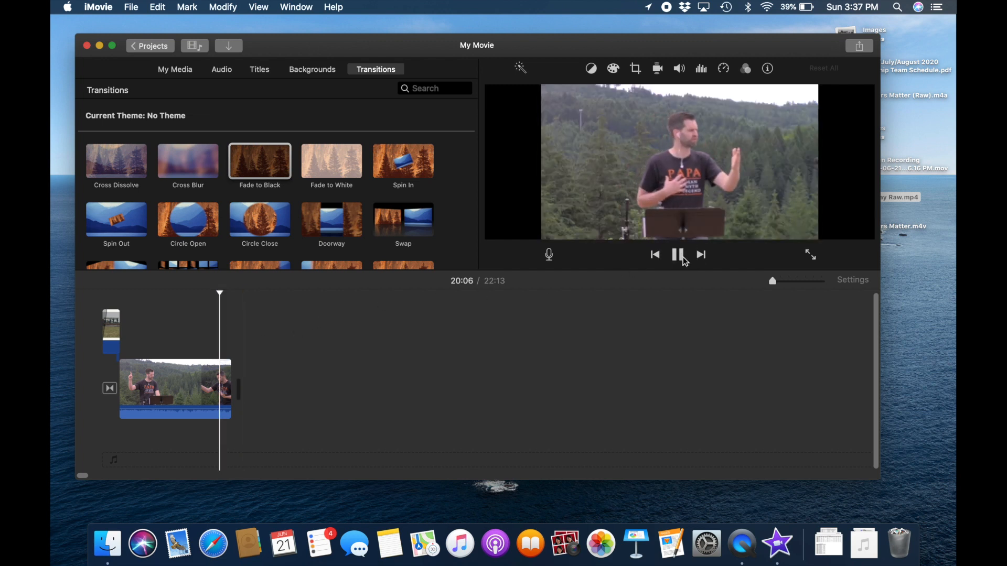
pyautogui.moveTo(773, 281); pyautogui.dragTo(788, 282)
pyautogui.hscroll(10, 574, 310)
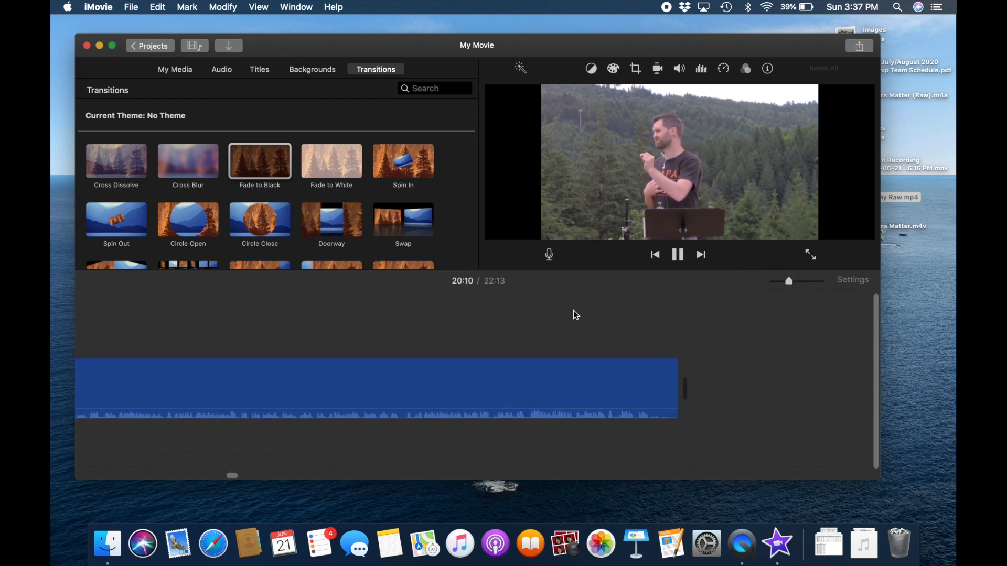
pyautogui.click(418, 313)
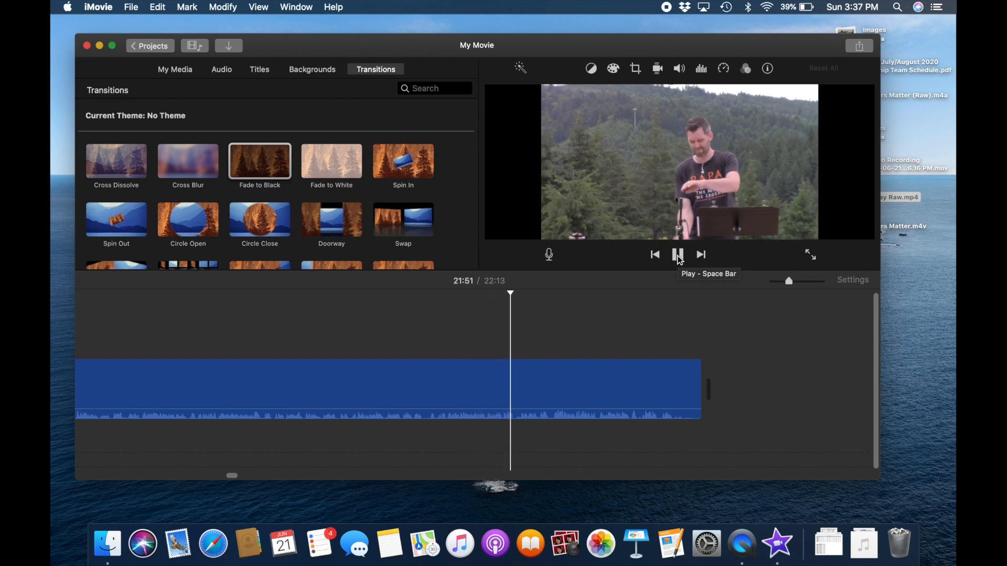
pyautogui.click(678, 256)
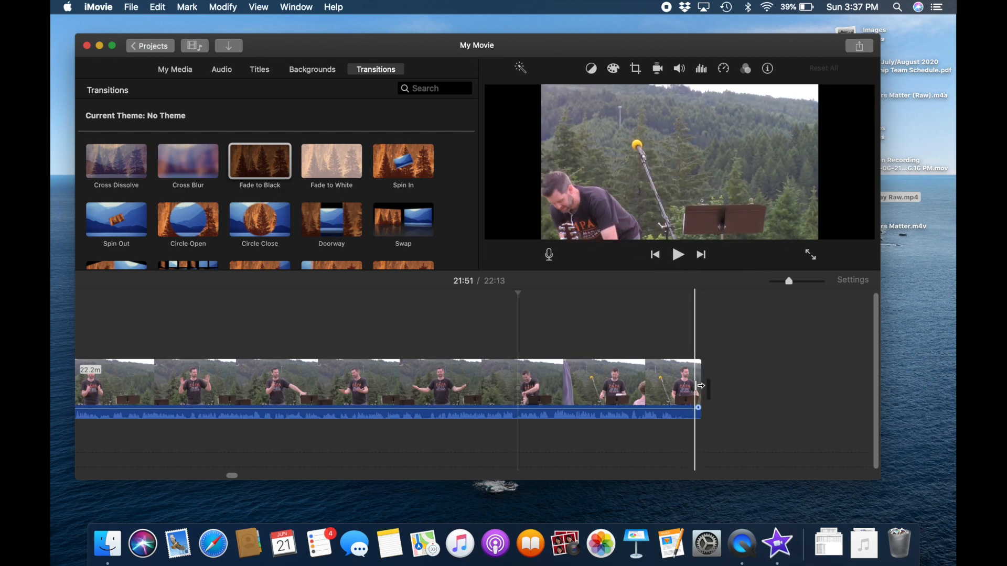
pyautogui.click(680, 388)
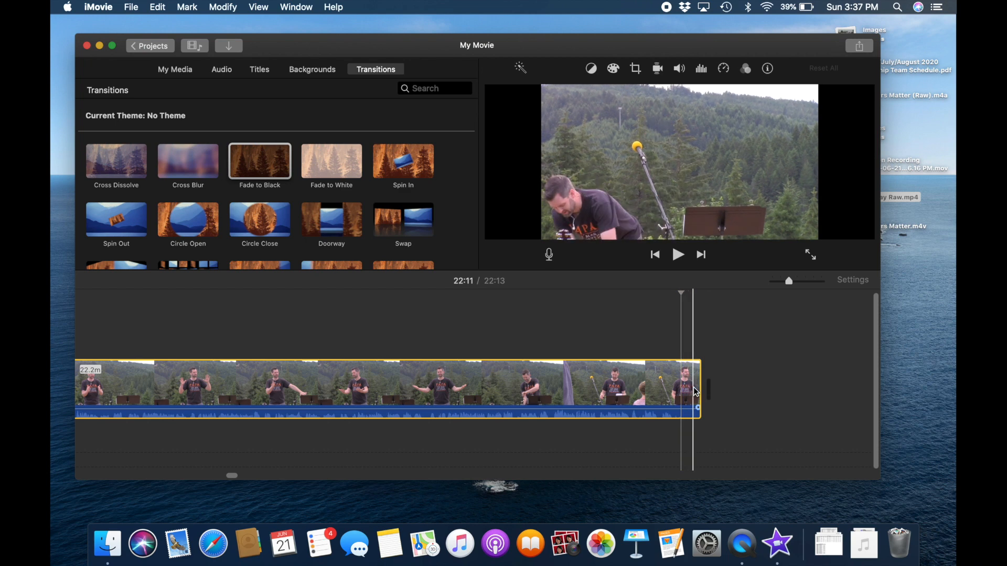
pyautogui.moveTo(703, 388); pyautogui.dragTo(522, 389)
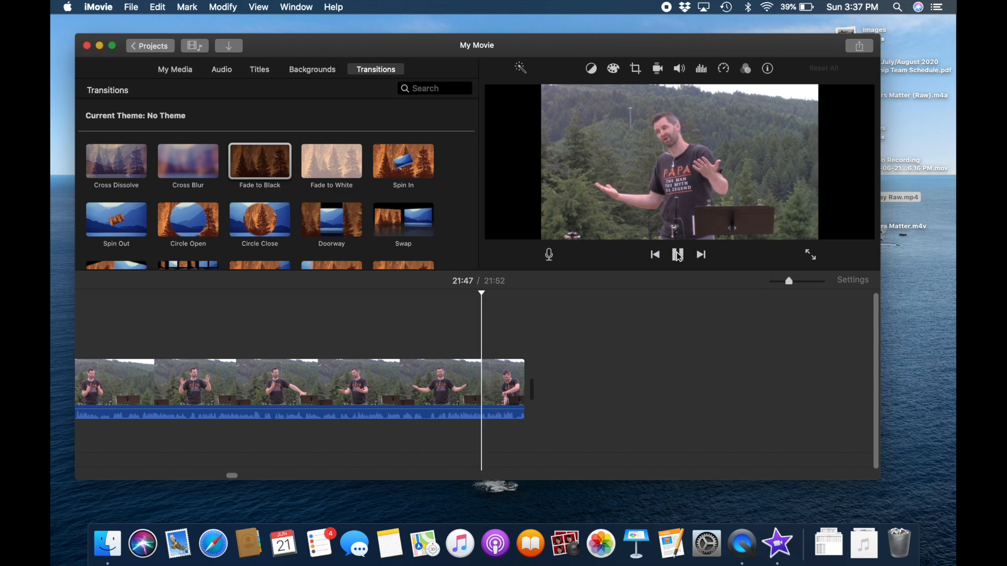
# Play the ending, trim the main clip's end further to 21:50, and add a Fade to Black transition after it.
pyautogui.click(678, 254)
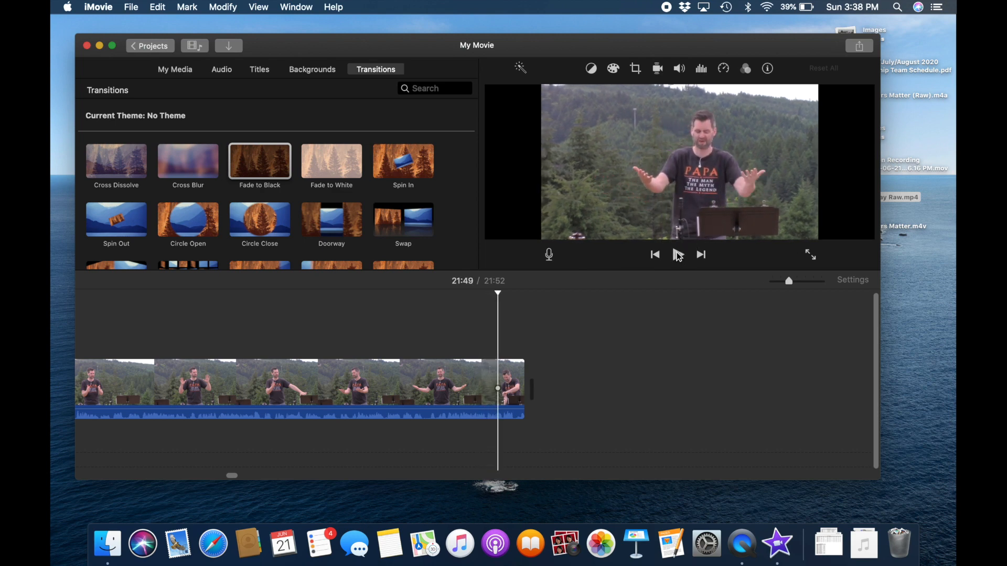
pyautogui.click(677, 255)
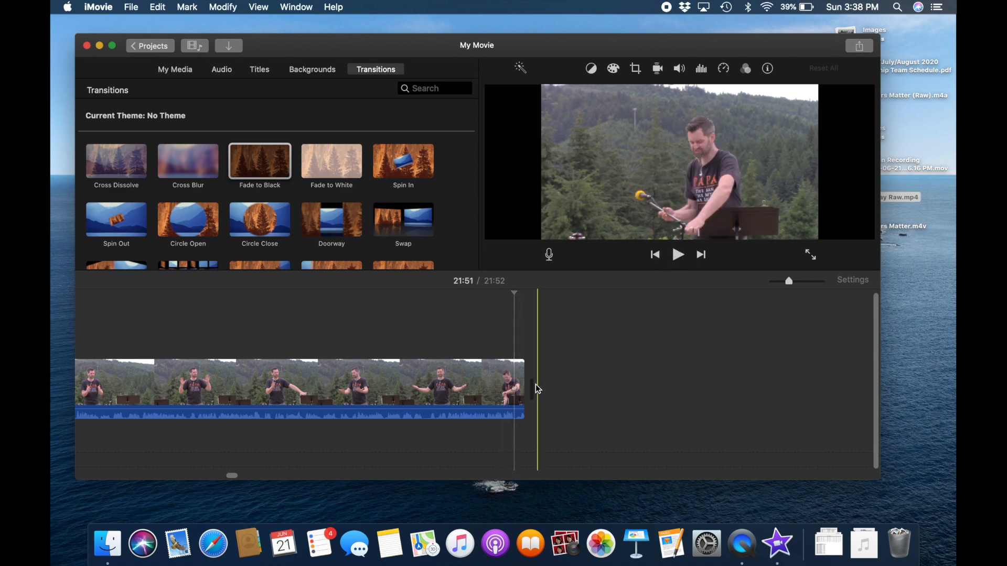
pyautogui.moveTo(518, 388); pyautogui.dragTo(507, 389)
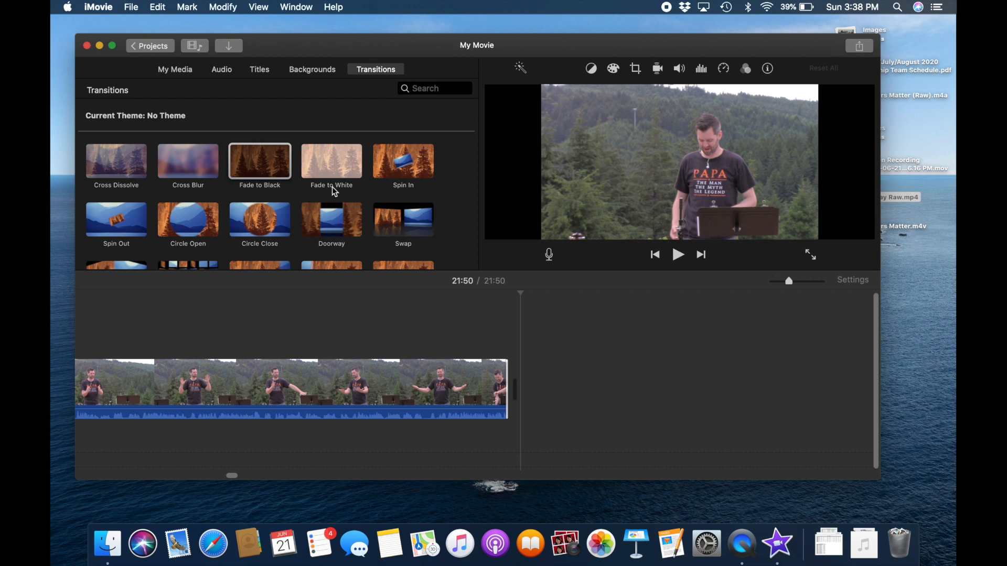
pyautogui.moveTo(262, 166); pyautogui.dragTo(530, 390)
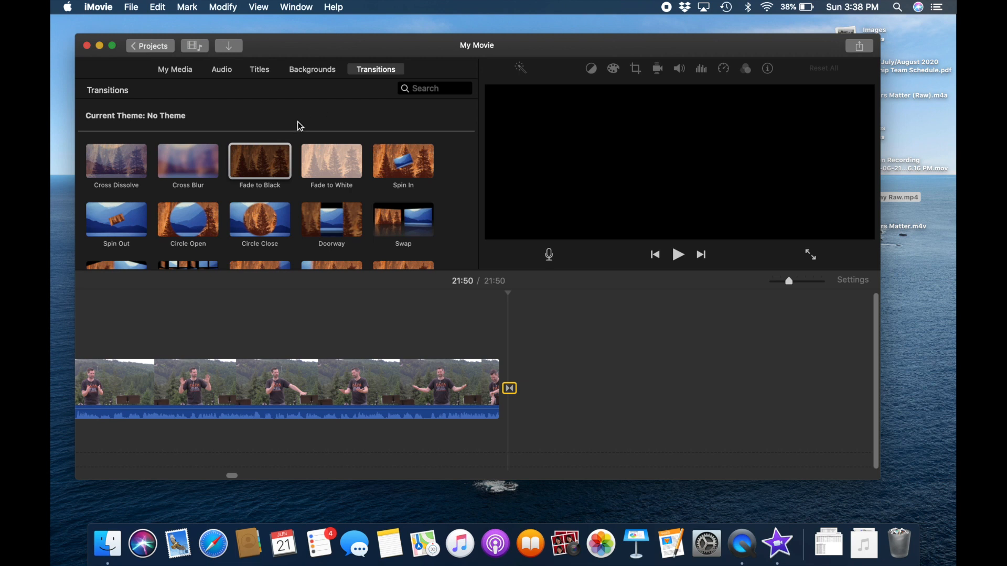
# Append the Fathers Matter title video after the closing transition with its start trimmed slightly, and play the ending from 21:47.
pyautogui.click(176, 70)
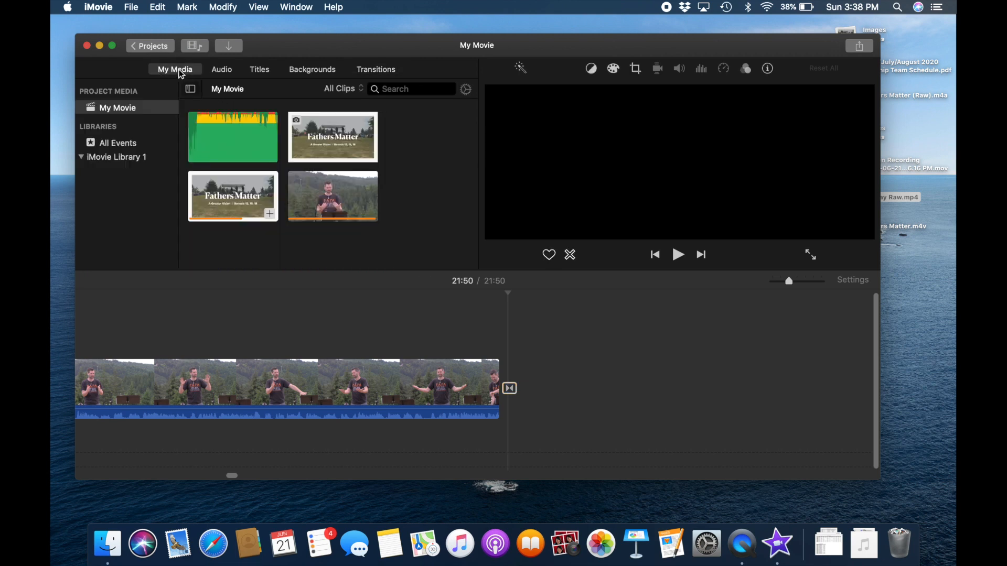
pyautogui.click(213, 205)
pyautogui.moveTo(224, 199); pyautogui.dragTo(531, 384)
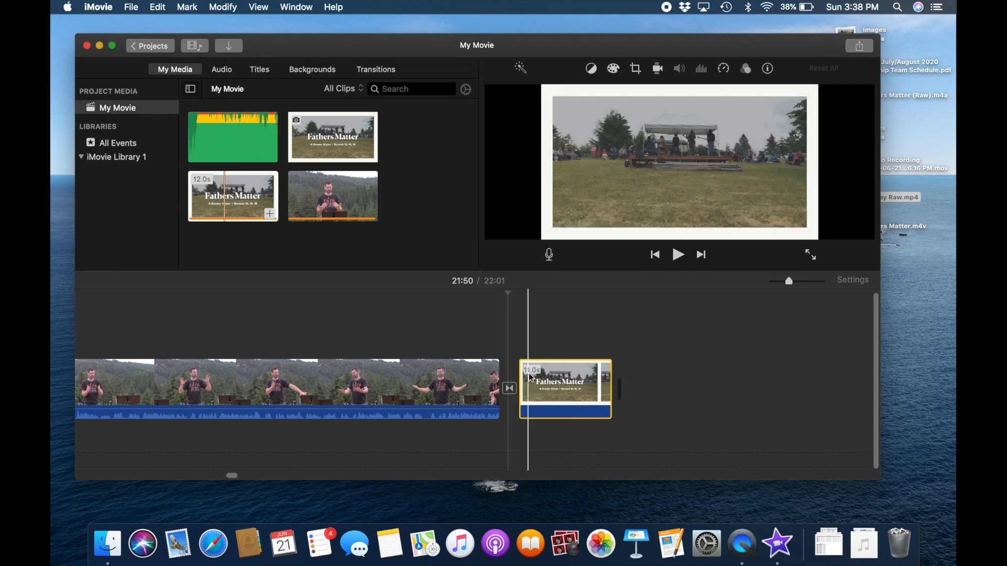
pyautogui.click(524, 376)
pyautogui.moveTo(524, 376); pyautogui.dragTo(528, 376)
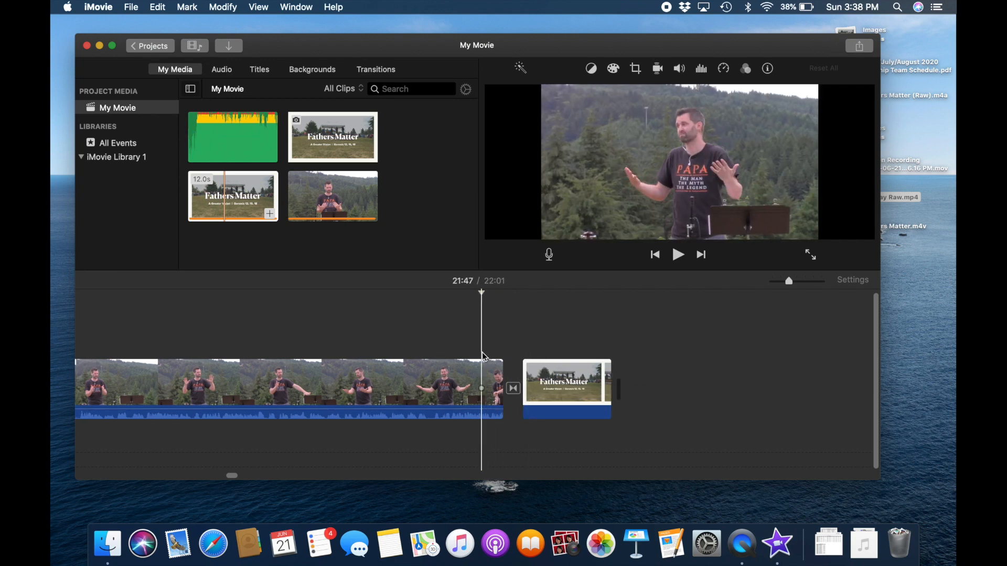
pyautogui.click(482, 325)
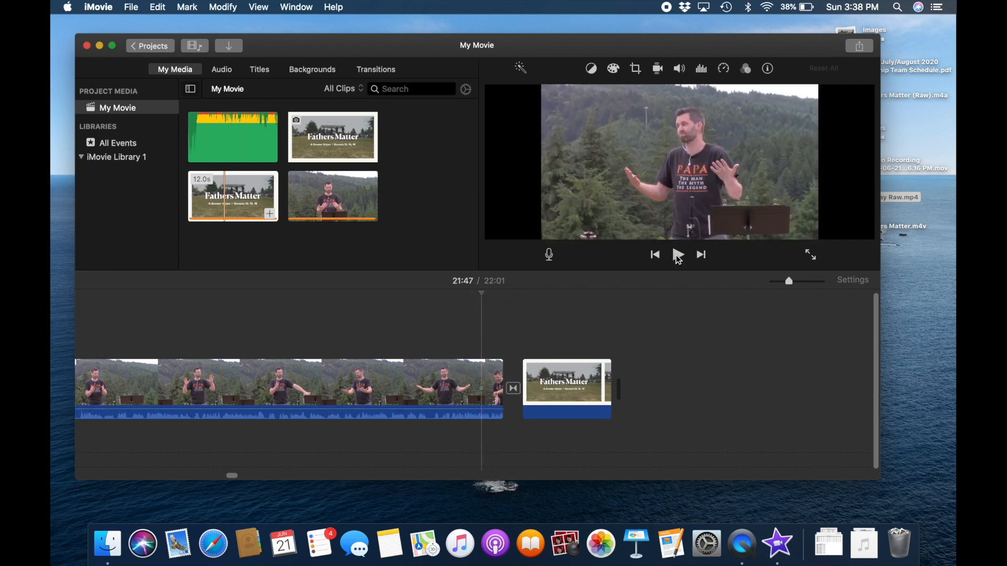
pyautogui.click(677, 255)
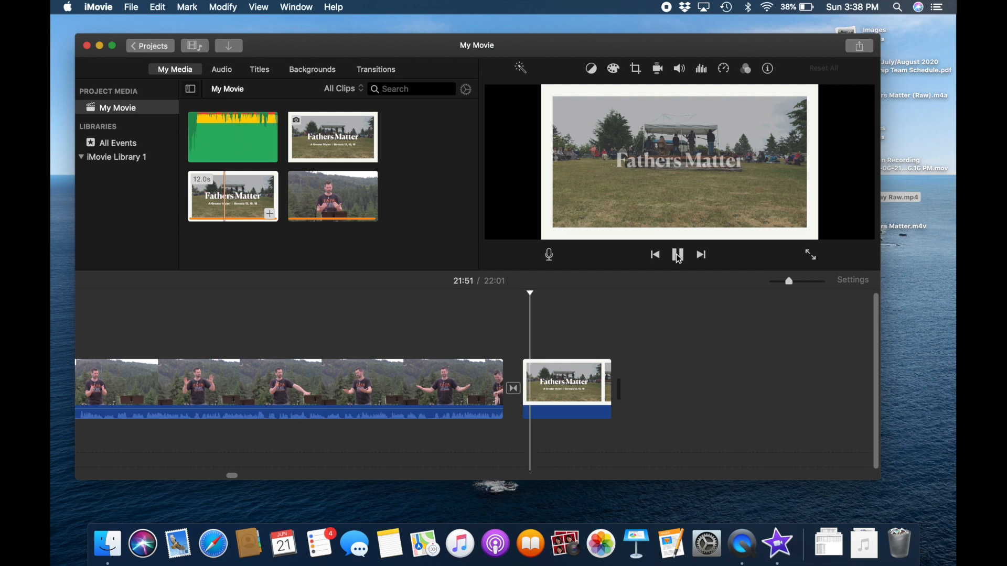
# Extend the main clip's end slightly so the movie lasts 22:02, and play the closing transition into the title video.
pyautogui.click(677, 256)
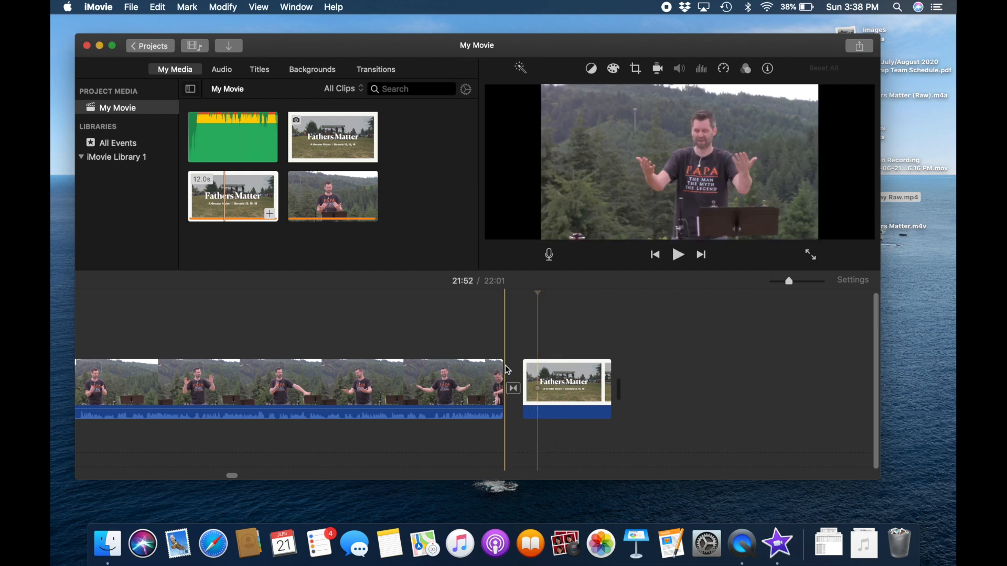
pyautogui.moveTo(503, 367); pyautogui.dragTo(512, 367)
pyautogui.click(472, 320)
pyautogui.click(674, 256)
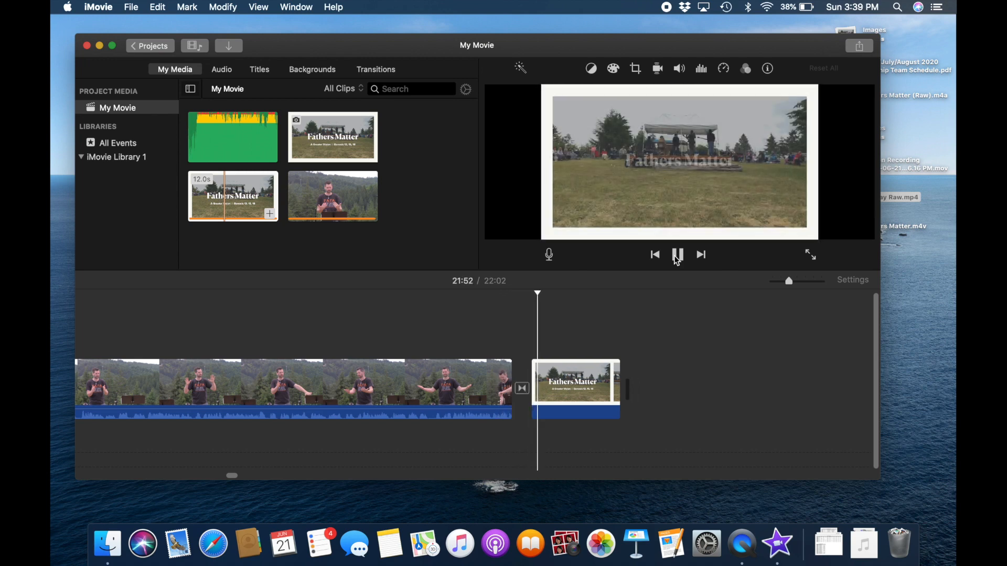
pyautogui.click(676, 256)
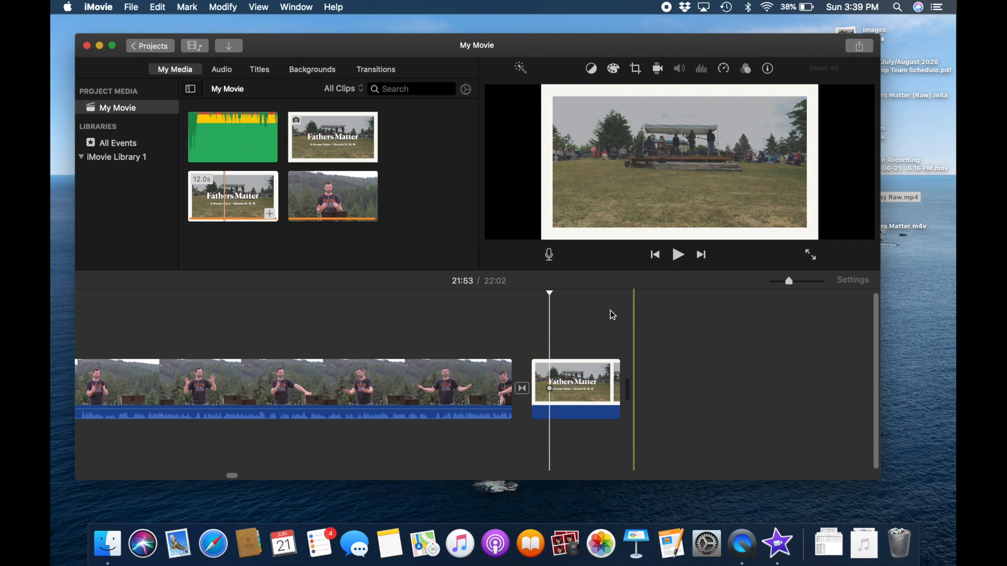
# Trim the closing title video's start so the movie lasts 22:01, and play the ending.
pyautogui.moveTo(536, 371); pyautogui.dragTo(540, 370)
pyautogui.click(503, 350)
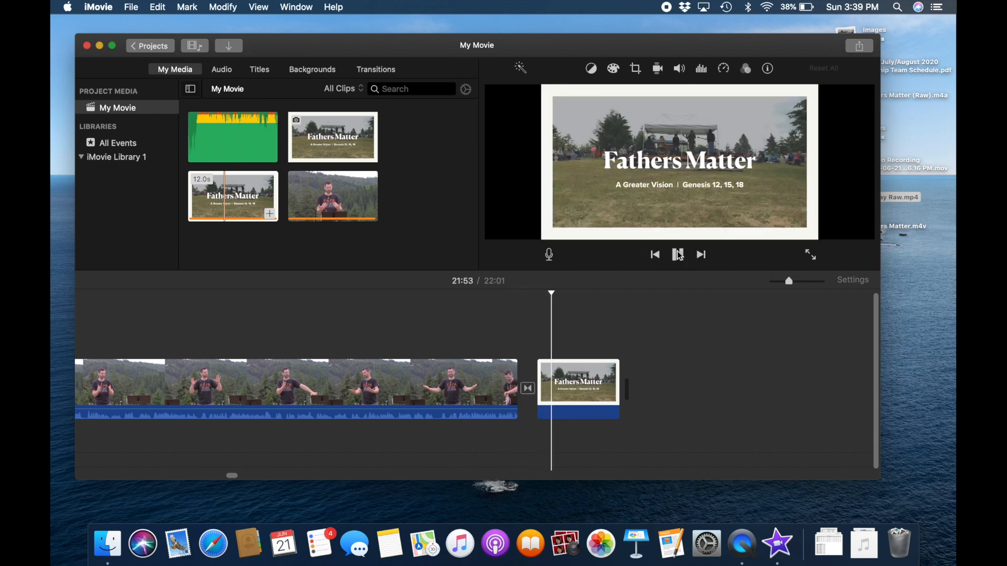
pyautogui.click(677, 255)
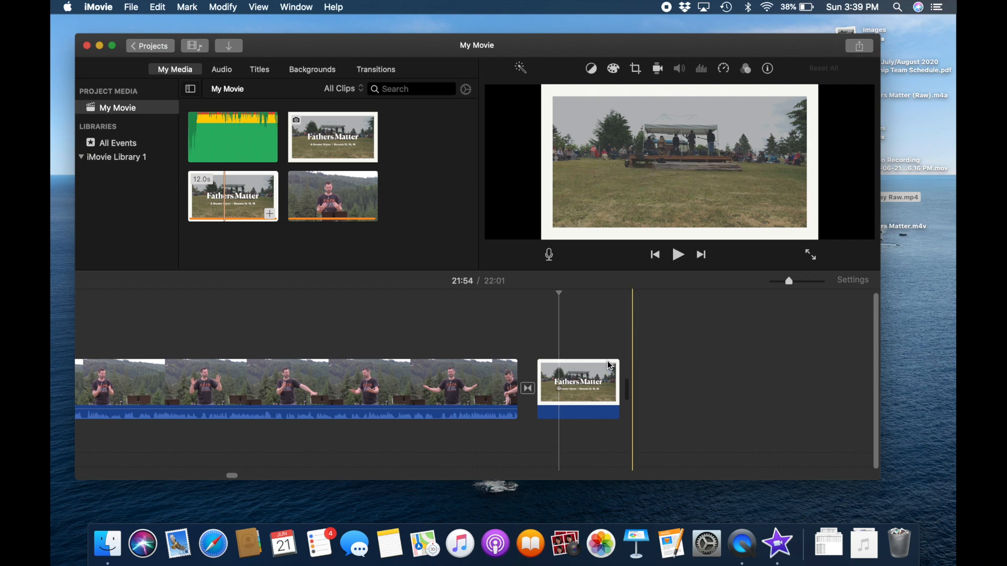
# Move the closing title video above the main clip's end as an overlay starting at about 21:47, and play from 21:42.
pyautogui.click(604, 389)
pyautogui.moveTo(603, 389); pyautogui.dragTo(552, 332)
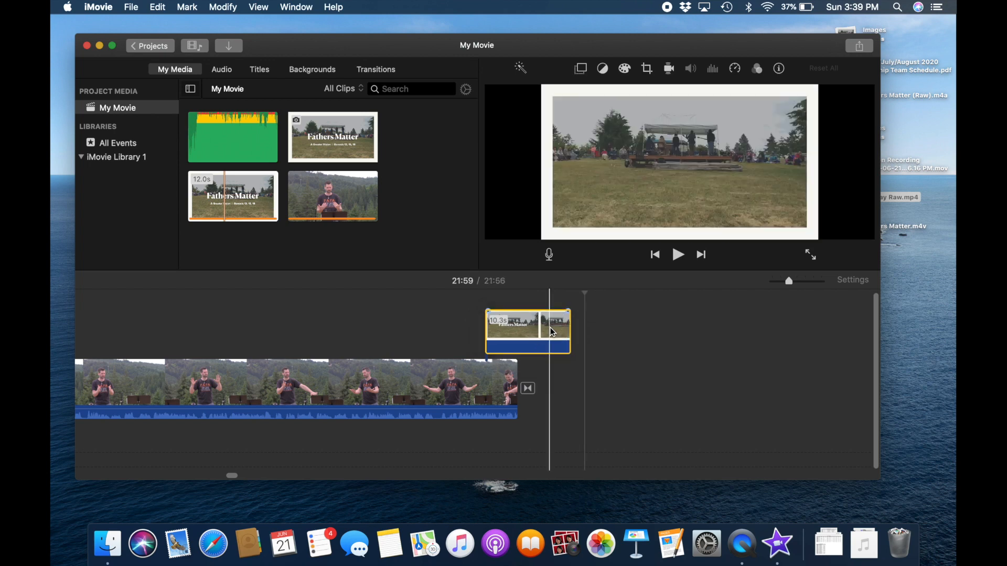
pyautogui.click(454, 331)
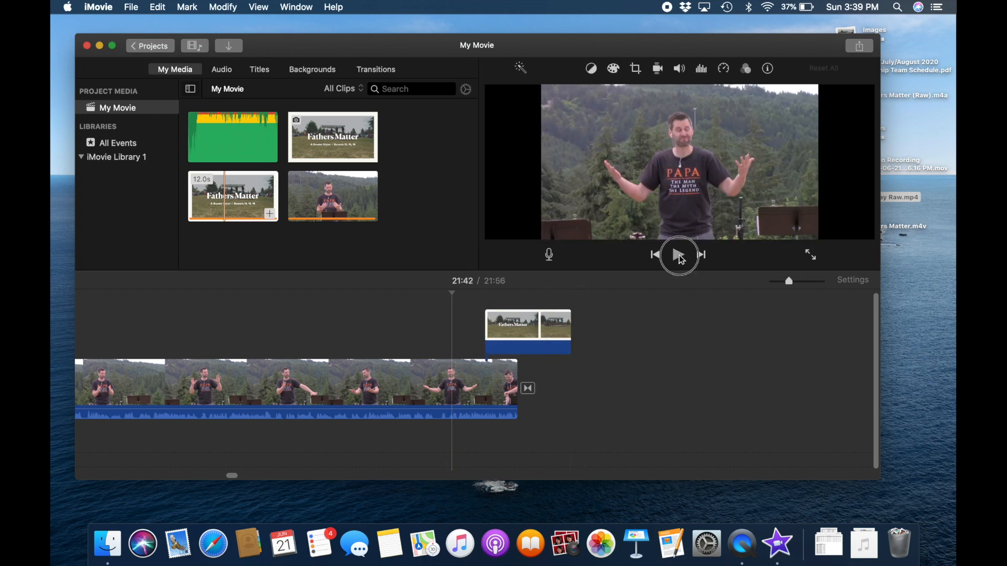
pyautogui.click(679, 256)
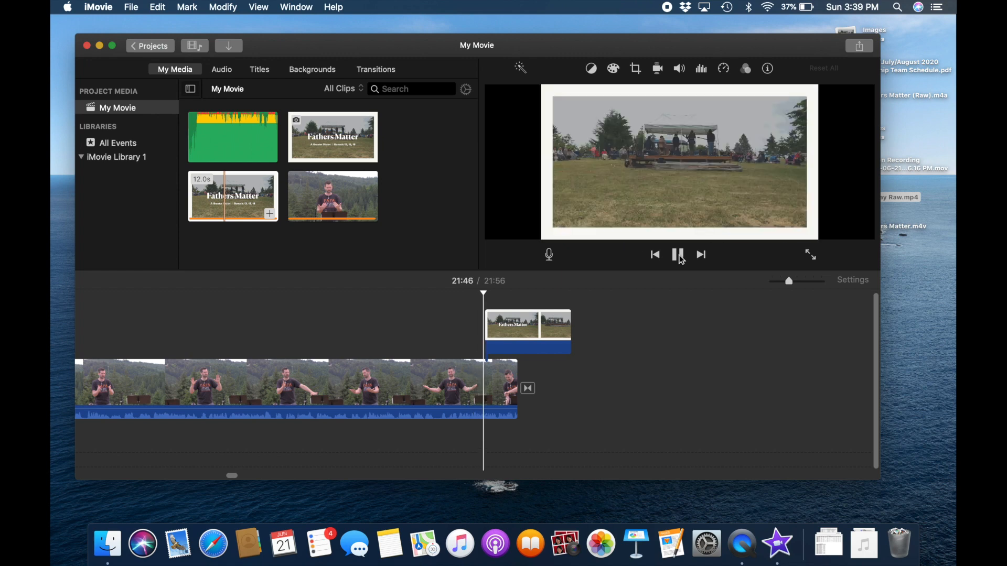
pyautogui.click(493, 320)
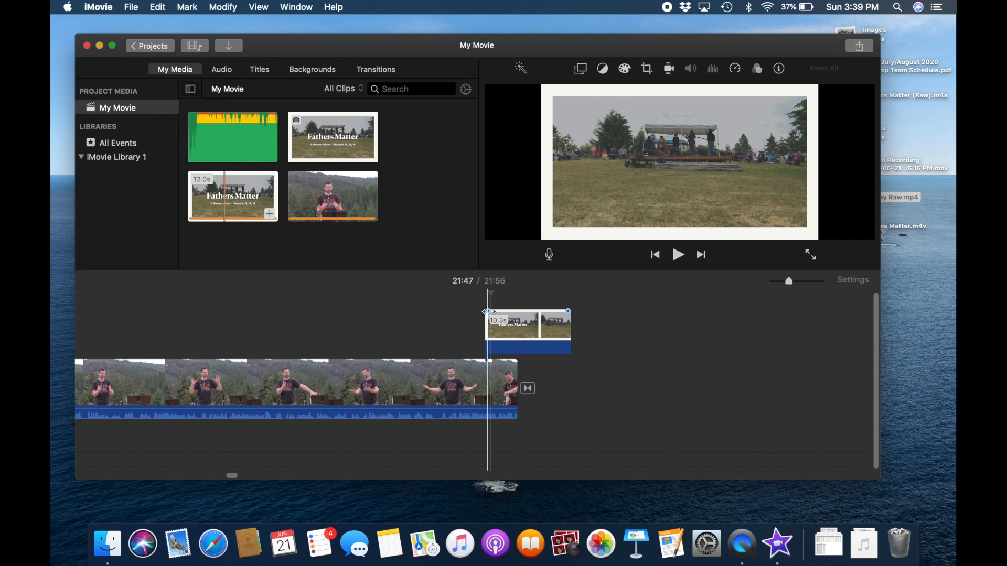
# Give the closing title overlay a fade, shift it slightly later so the movie lasts 21:58, and play the ending.
pyautogui.moveTo(487, 312); pyautogui.dragTo(537, 329)
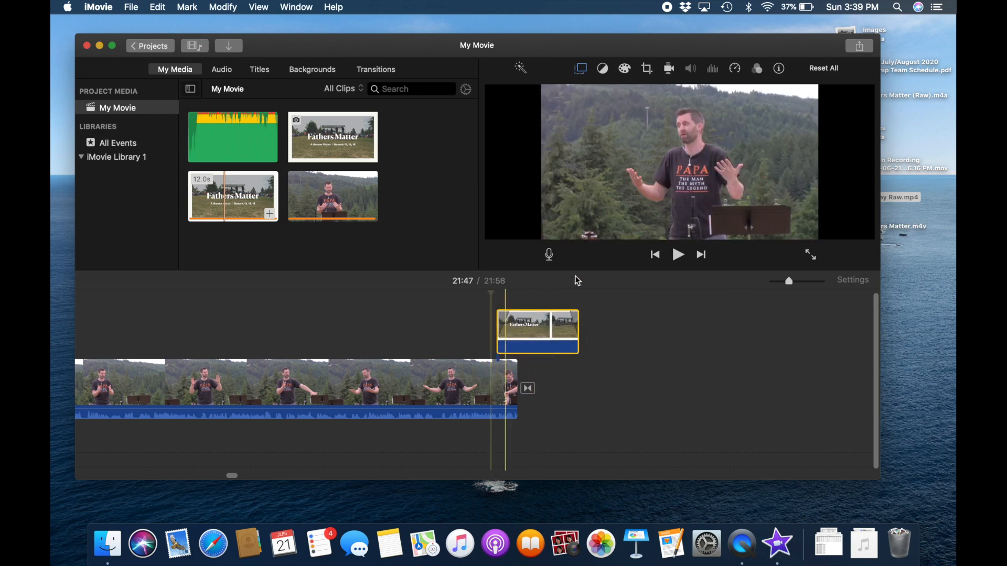
pyautogui.click(676, 254)
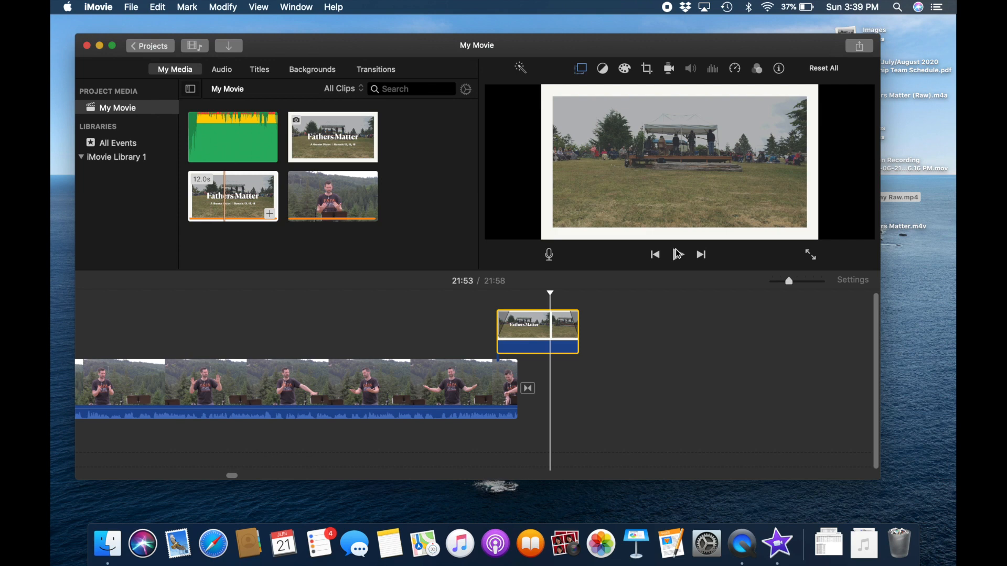
pyautogui.click(677, 255)
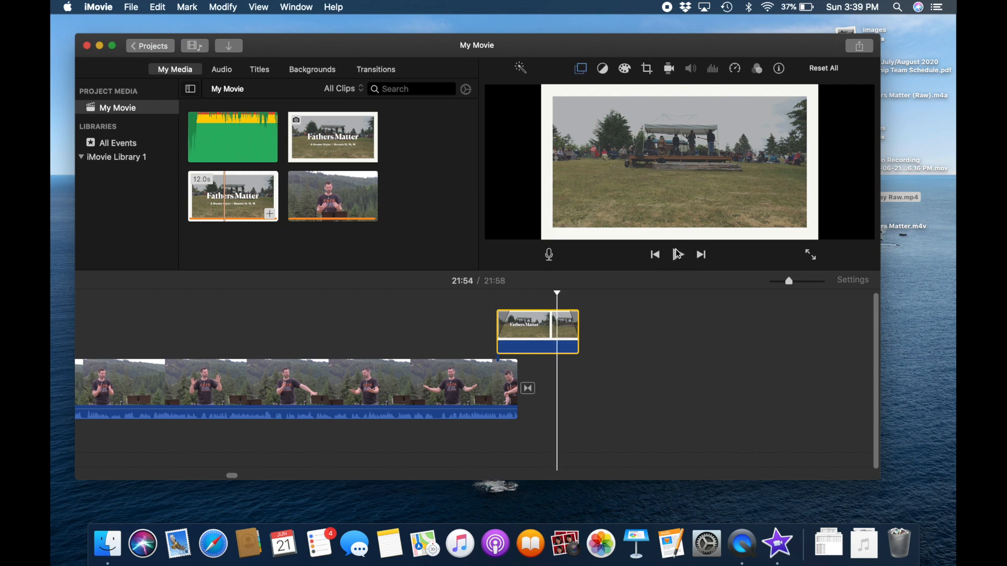
# Trim the closing title overlay's end so the movie lasts 21:54, and play the ending from 21:47.
pyautogui.click(576, 333)
pyautogui.moveTo(576, 333); pyautogui.dragTo(554, 332)
pyautogui.click(488, 304)
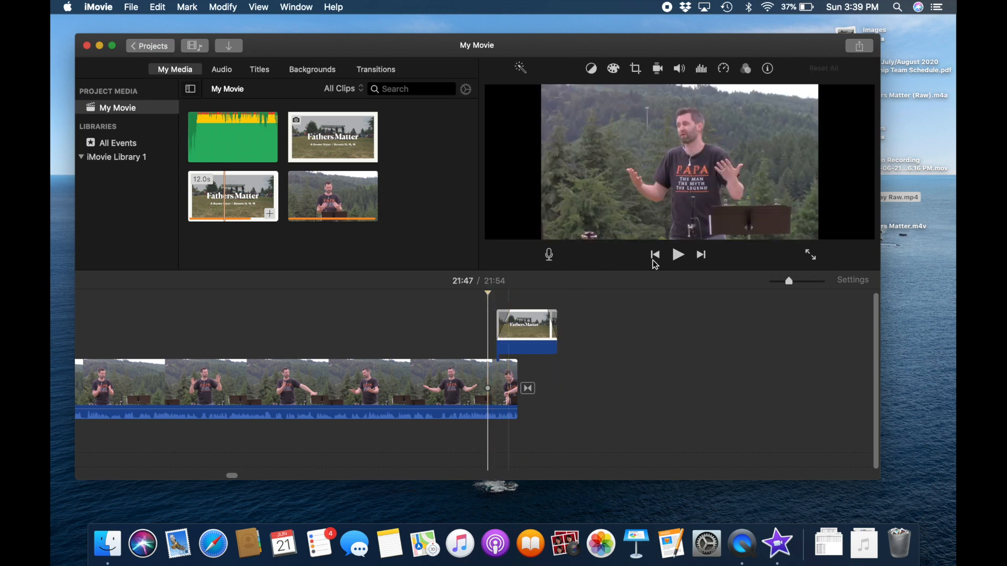
pyautogui.click(678, 256)
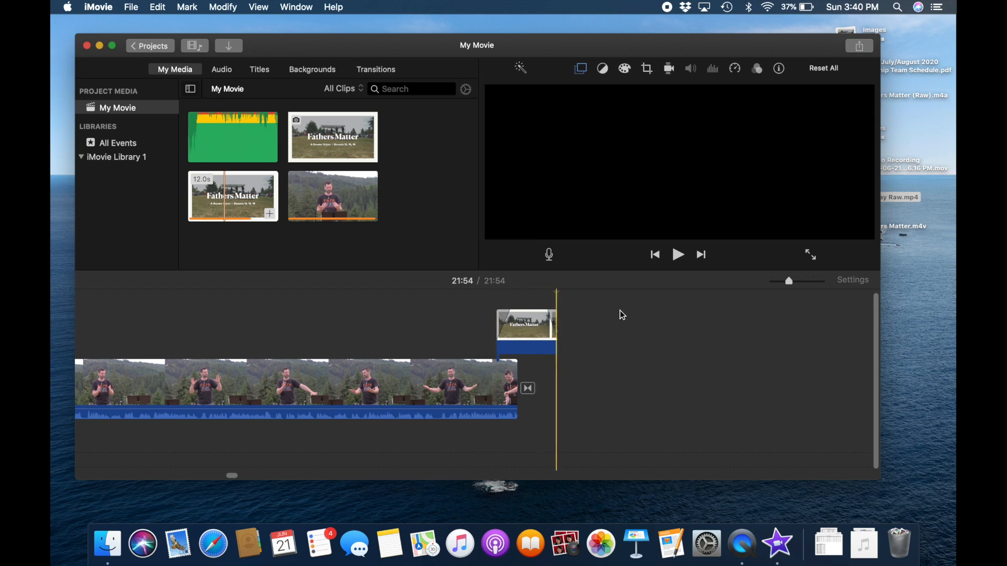
# Return to the movie's beginning and play the opening title and first part of the sermon up to 00:26.
pyautogui.hscroll(-10, 620, 311)
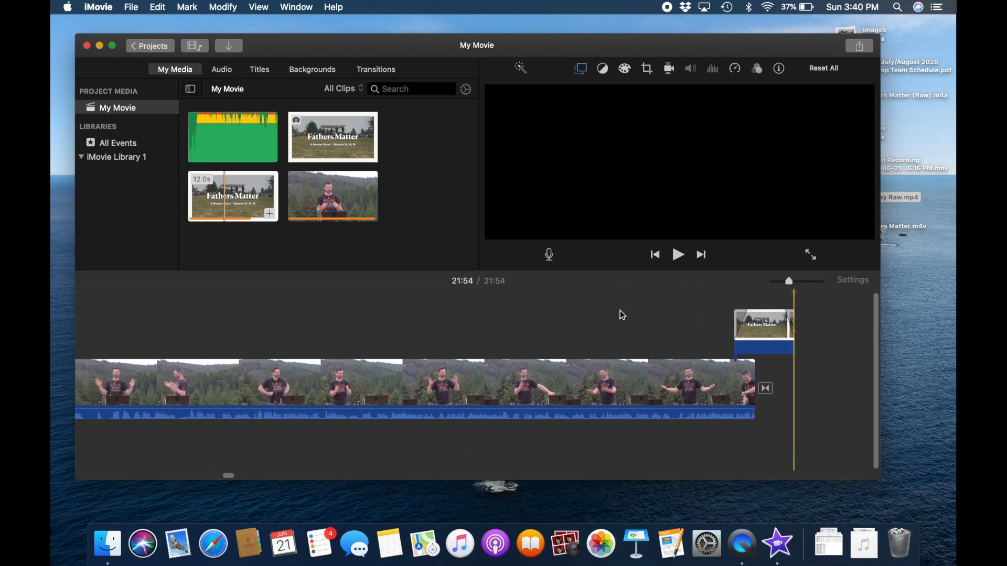
pyautogui.hscroll(-10, 620, 311)
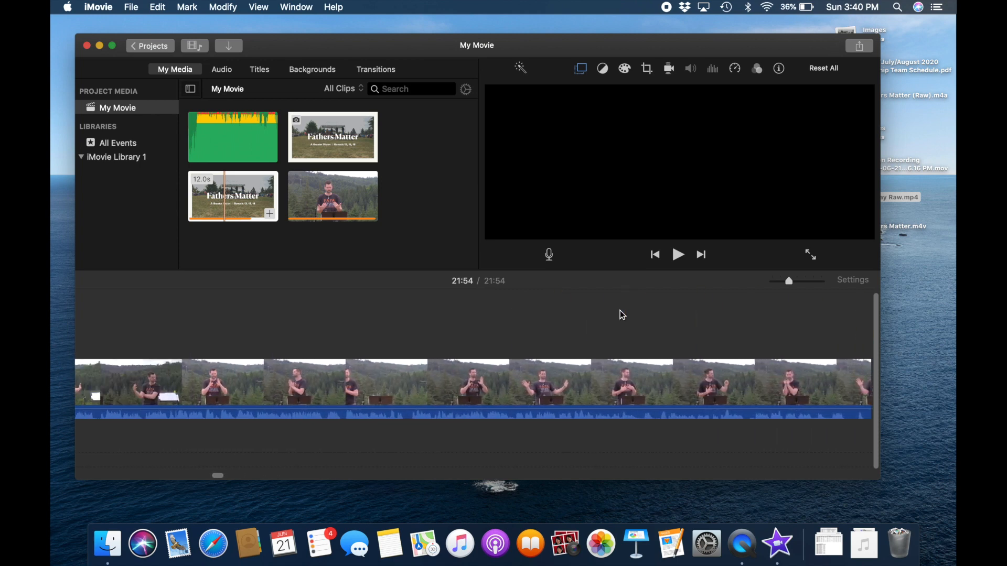
pyautogui.hscroll(-10, 620, 311)
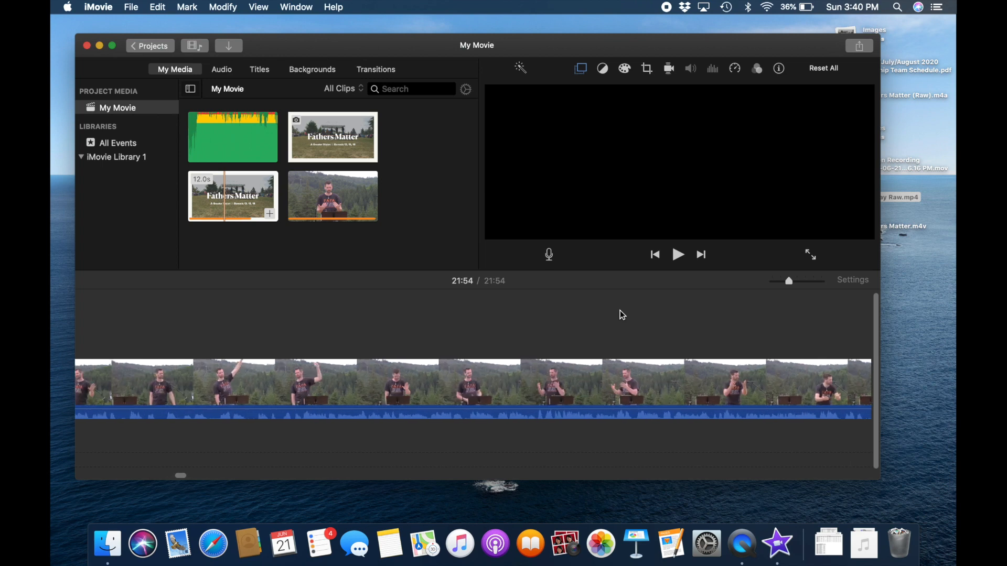
pyautogui.hscroll(-15, 620, 310)
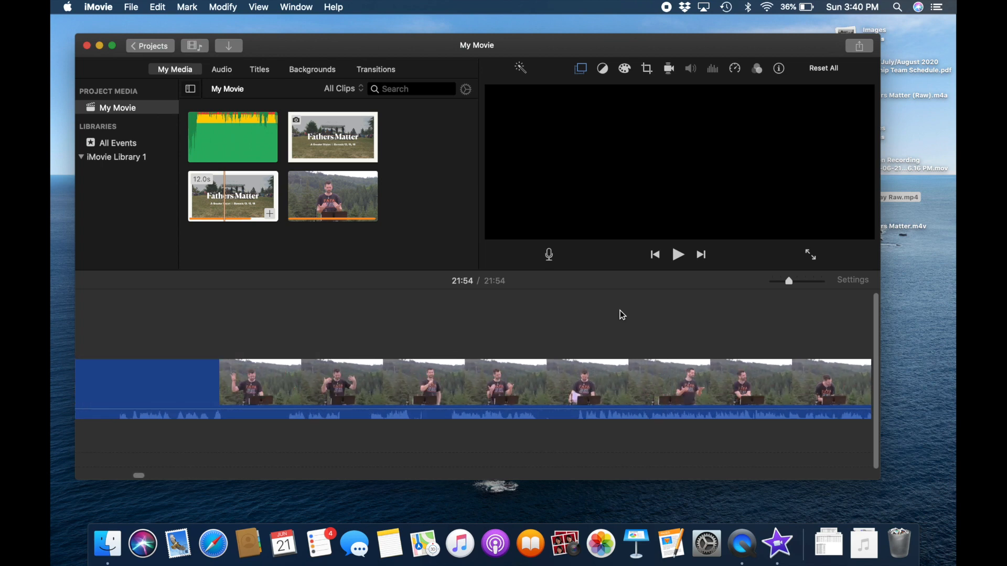
pyautogui.hscroll(-10, 619, 310)
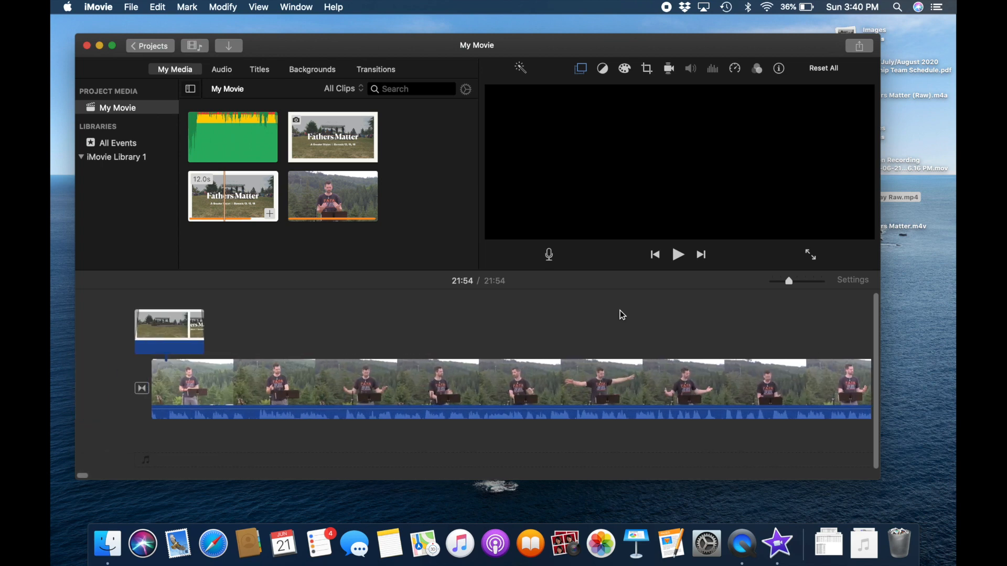
pyautogui.click(253, 310)
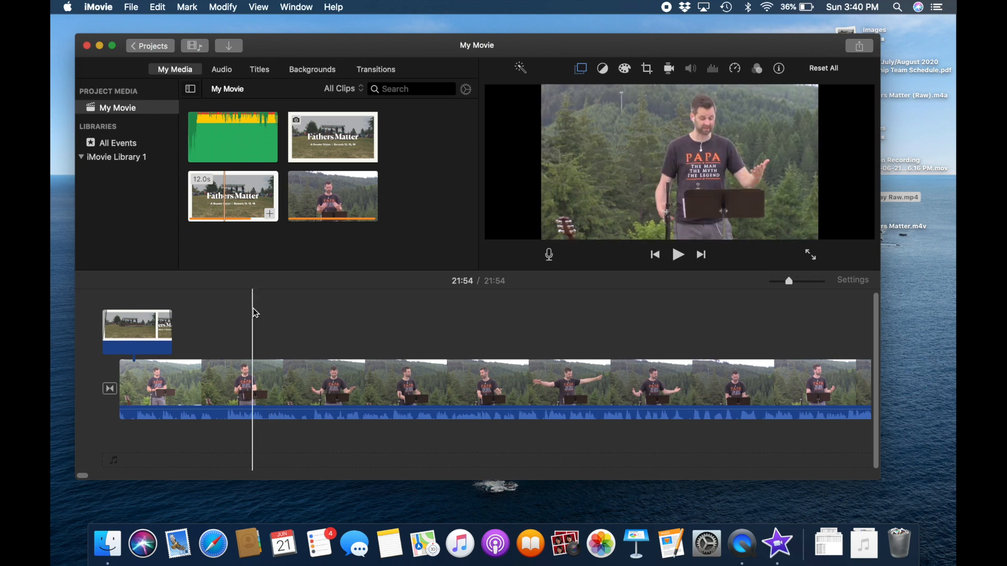
pyautogui.click(657, 255)
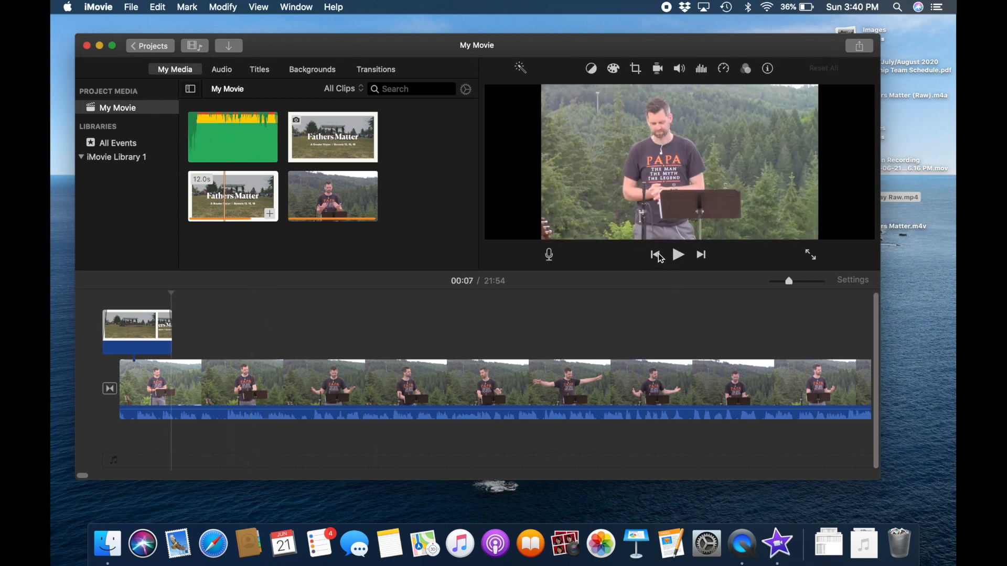
pyautogui.click(657, 256)
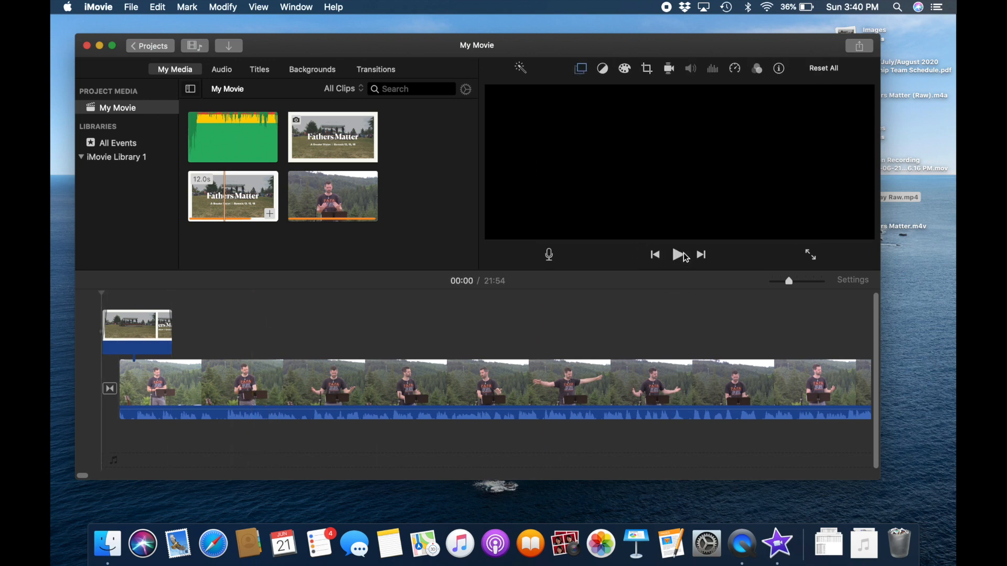
pyautogui.click(679, 255)
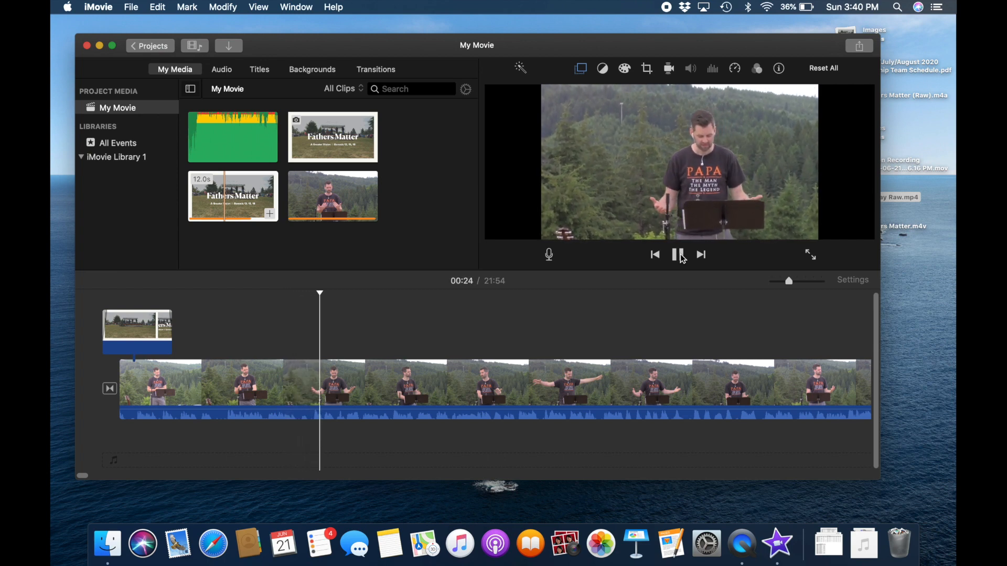
pyautogui.click(678, 255)
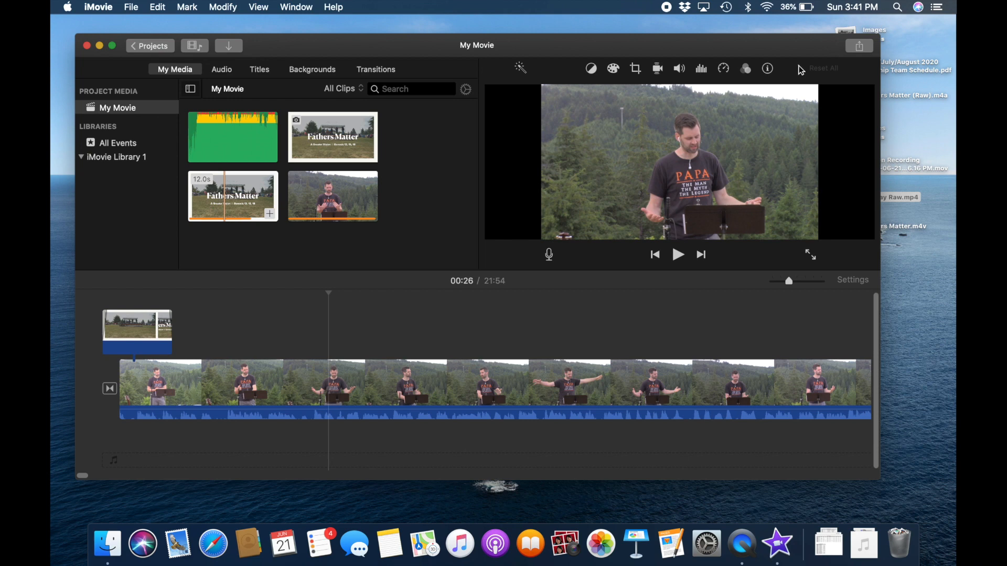
# Start sharing the movie to YouTube and title it "Fathers Matter: A Greater Vision | Genesis 12, 15, 18".
pyautogui.click(863, 47)
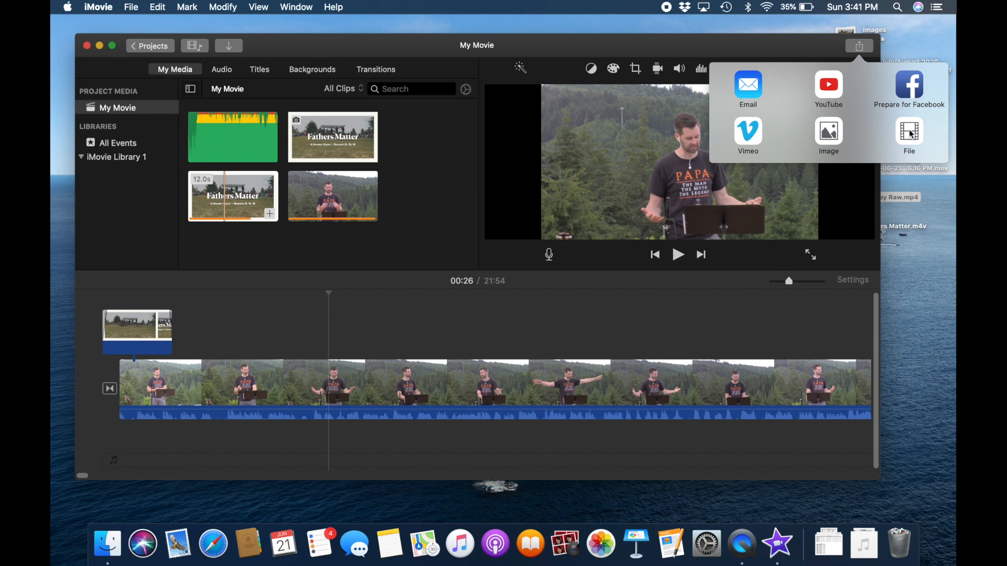
pyautogui.click(832, 86)
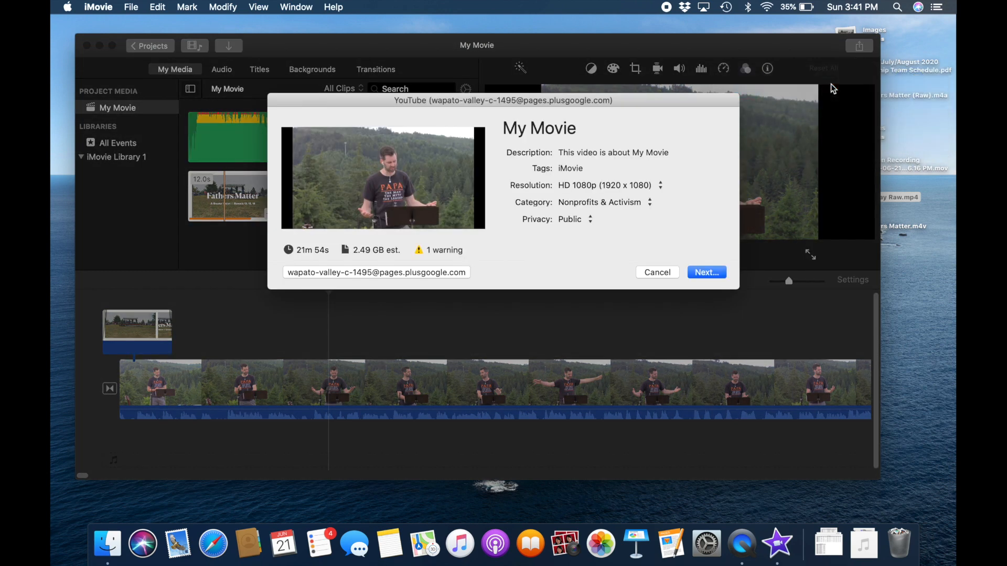
pyautogui.tripleClick(545, 131)
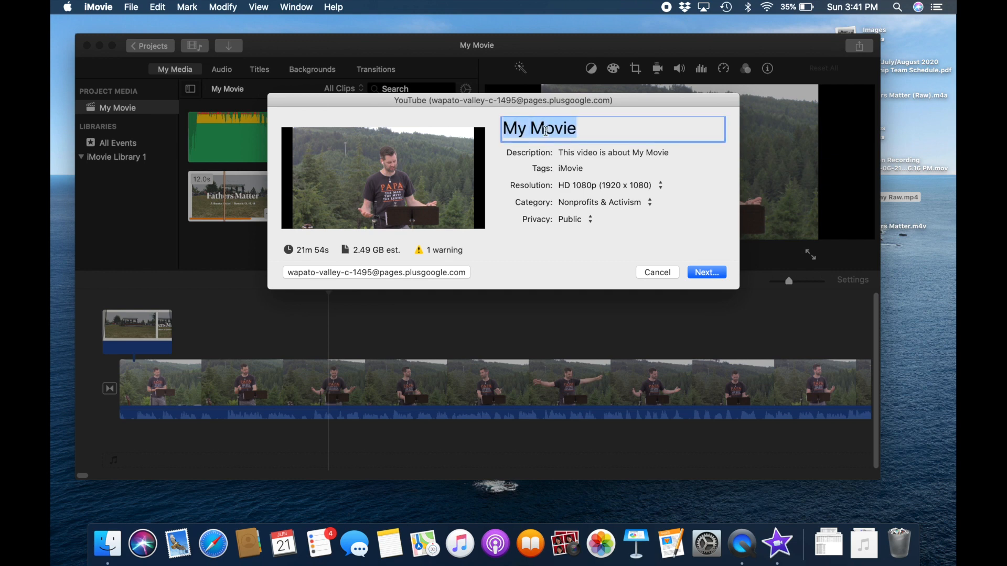
pyautogui.write('Fa')
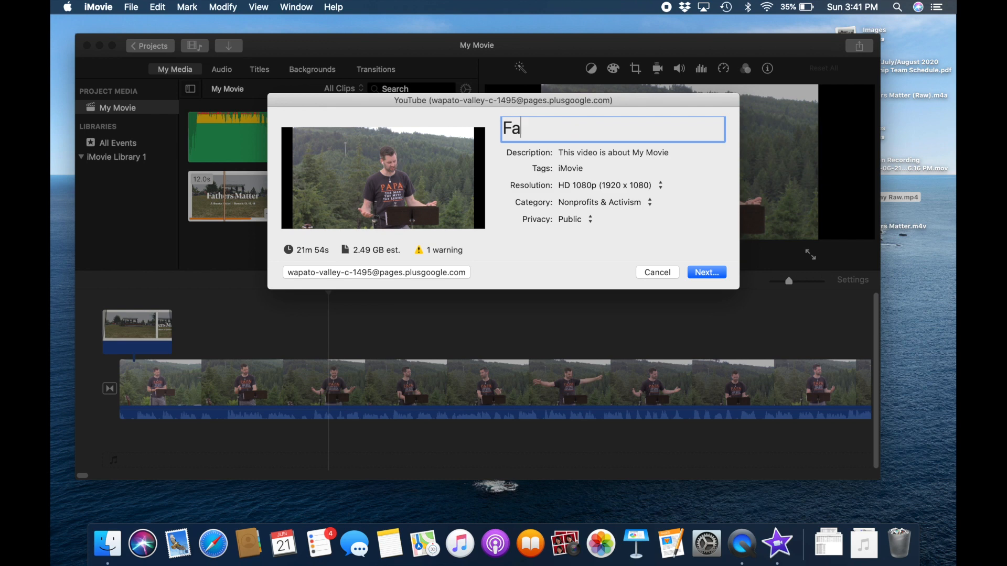
pyautogui.write('thers Matter')
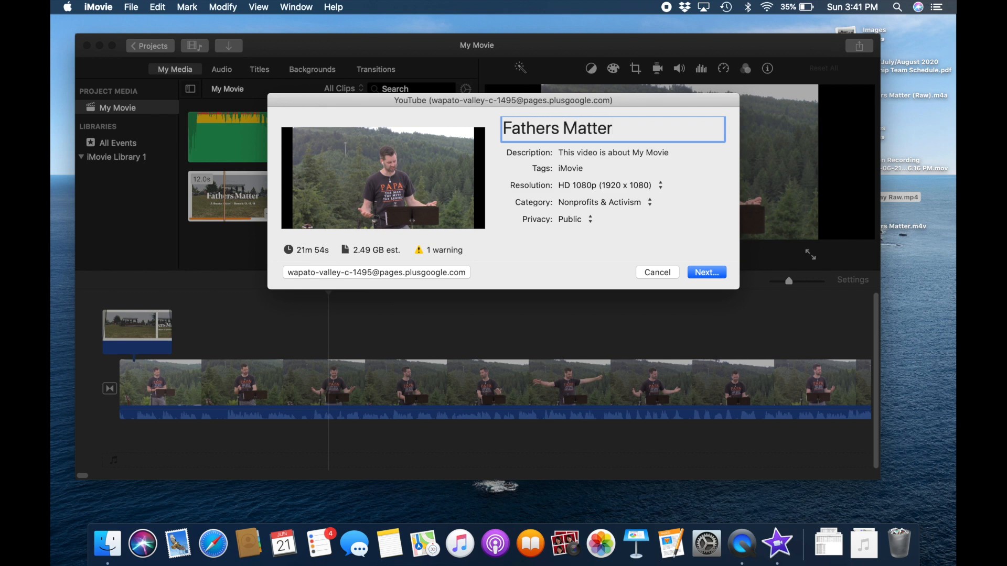
pyautogui.write(': A Greater Visis')
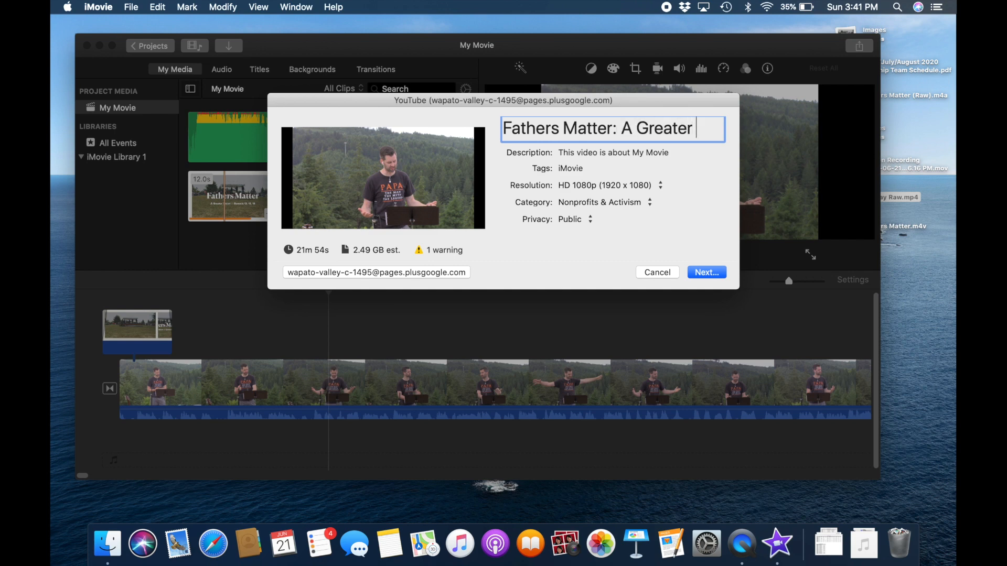
pyautogui.press('BackSpace')
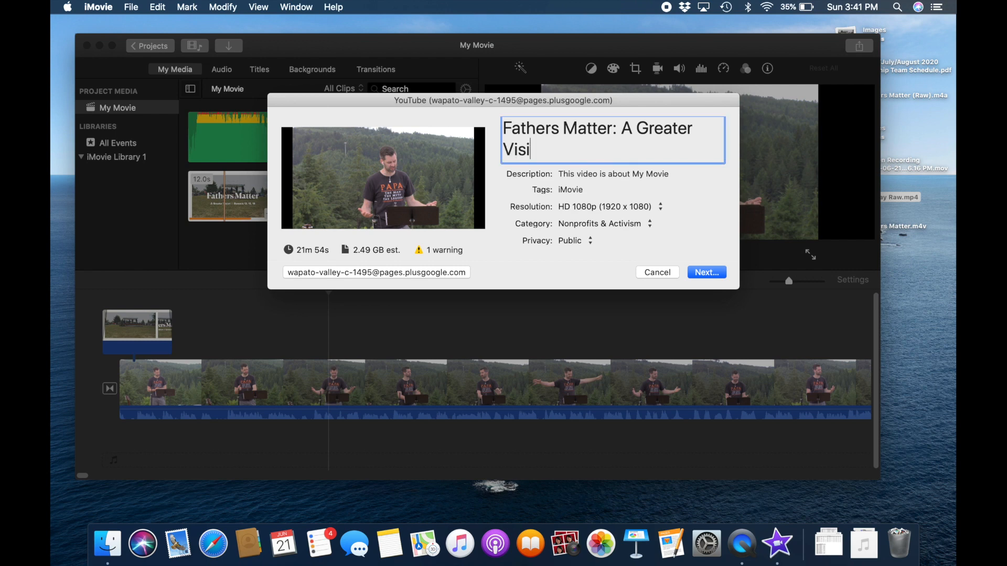
pyautogui.write('on')
pyautogui.write(' (')
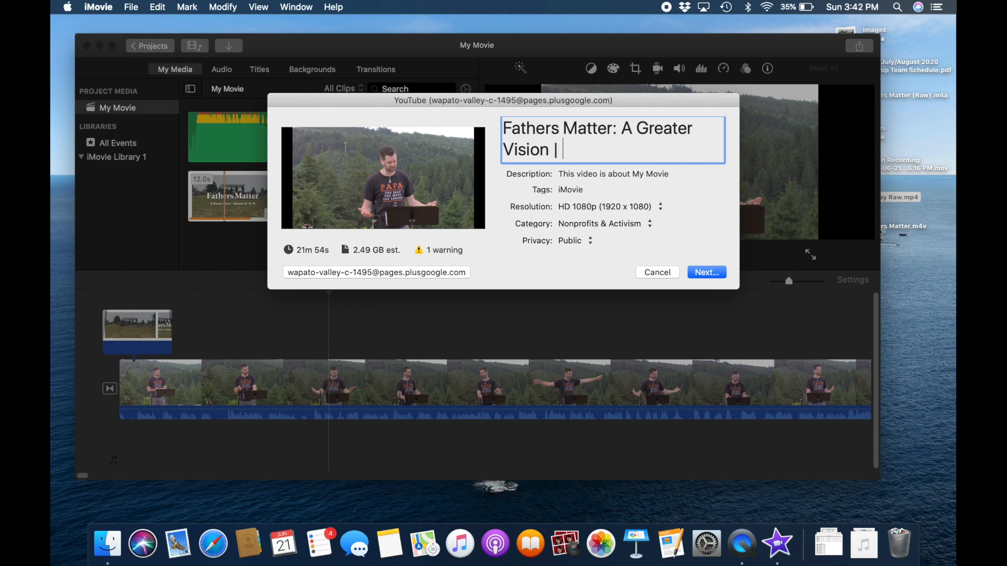
pyautogui.write(' Genesis 12, 15, 18')
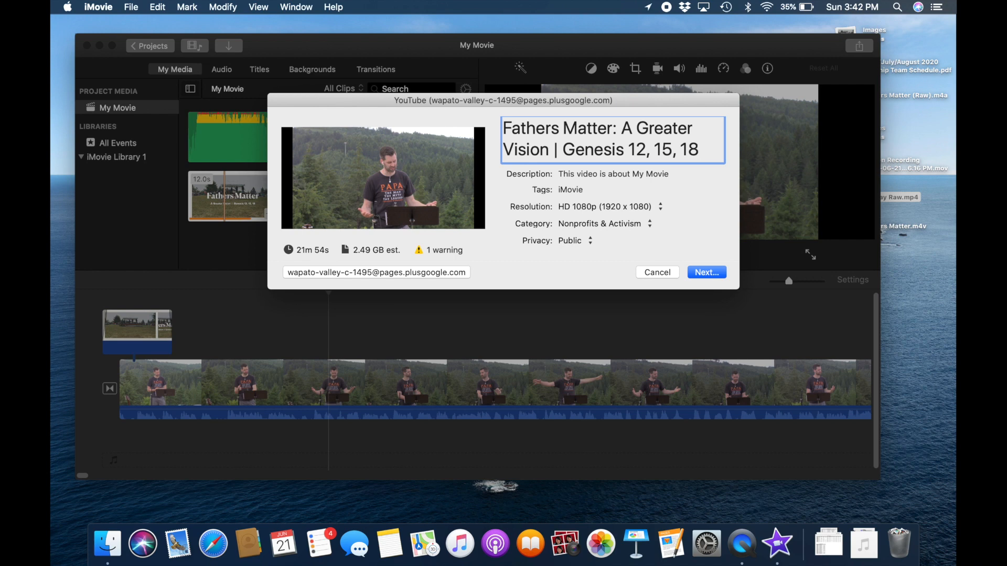
# Replace the YouTube description with "Wapato Valley Church's Sunday service for 6-21-20".
pyautogui.click(575, 174)
pyautogui.press('super+a')
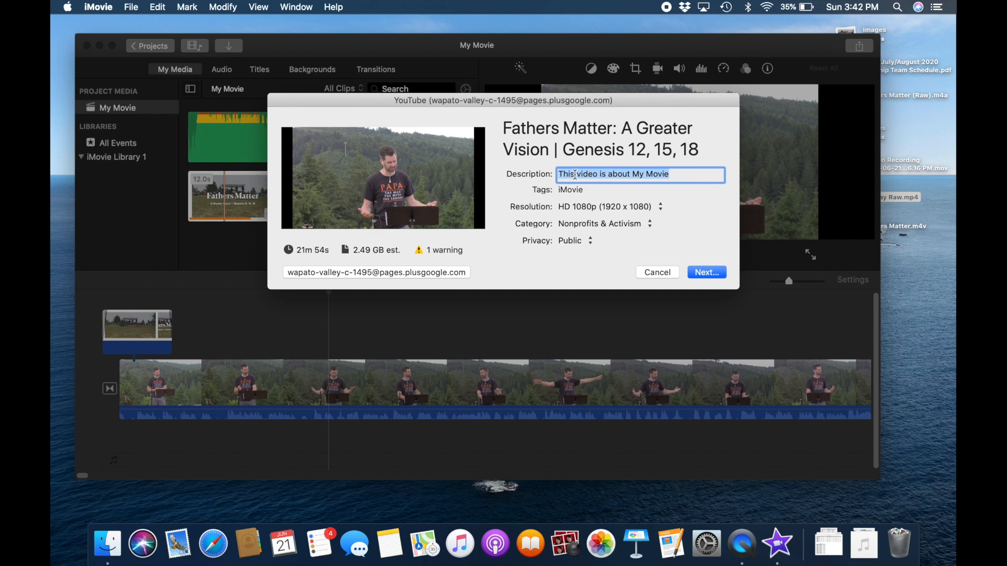
pyautogui.write('Waa')
pyautogui.press('BackSpace')
pyautogui.write('pato Val')
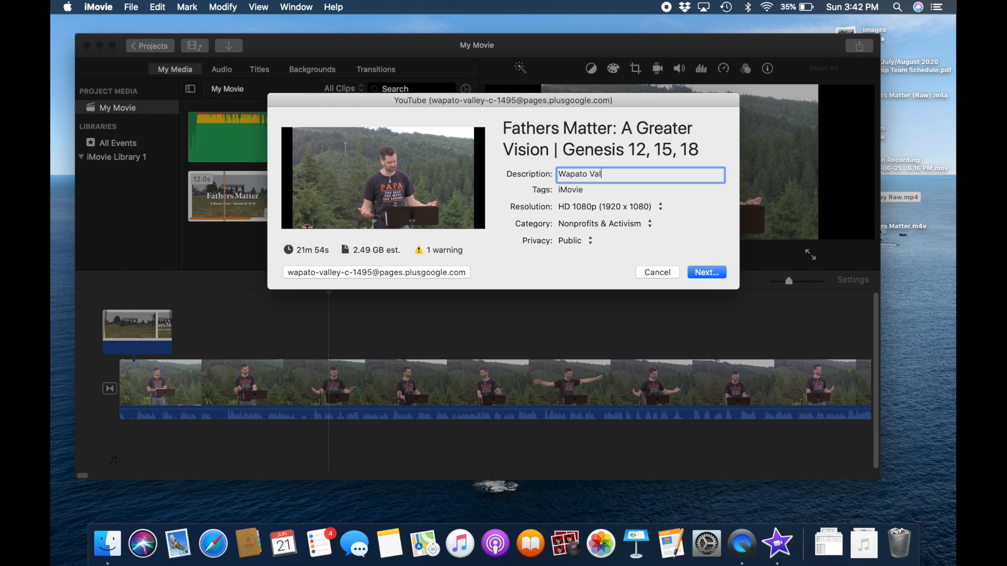
pyautogui.write("ley Church's Sunday service")
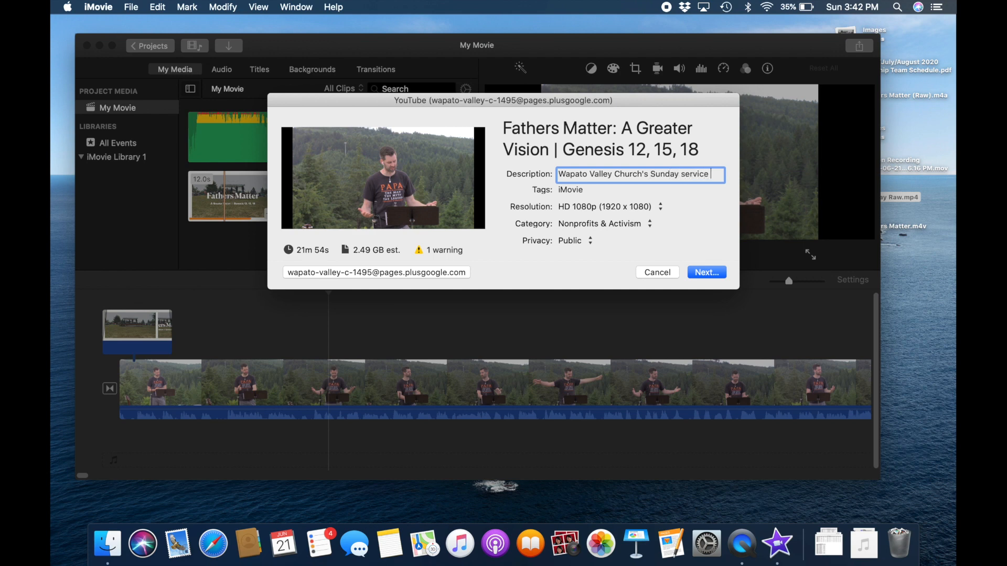
pyautogui.write(' for')
pyautogui.write('6')
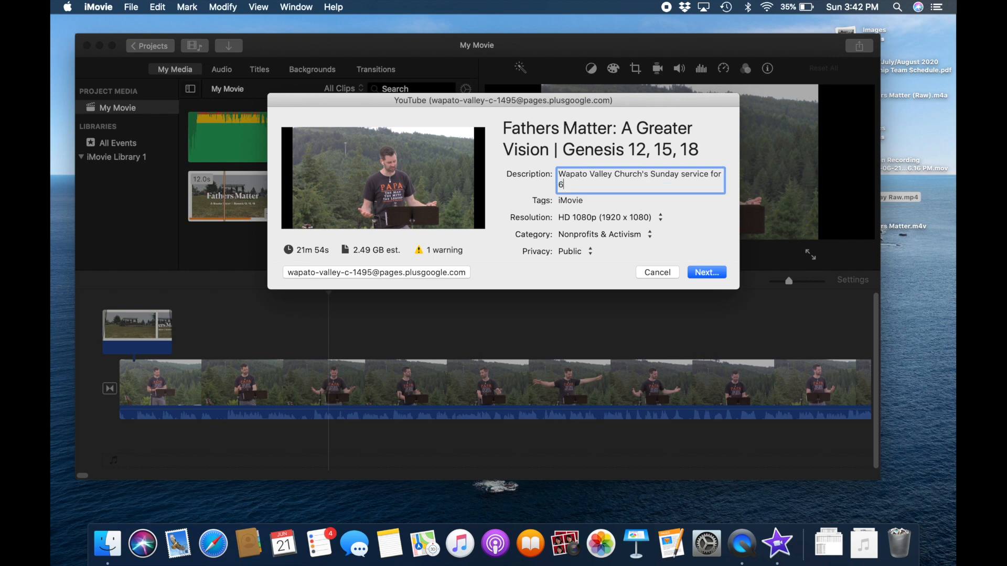
pyautogui.write('-21-20')
# Replace the YouTube tag with "Wapato" and choose the HD 1080p (1920 x 1080) resolution.
pyautogui.doubleClick(573, 204)
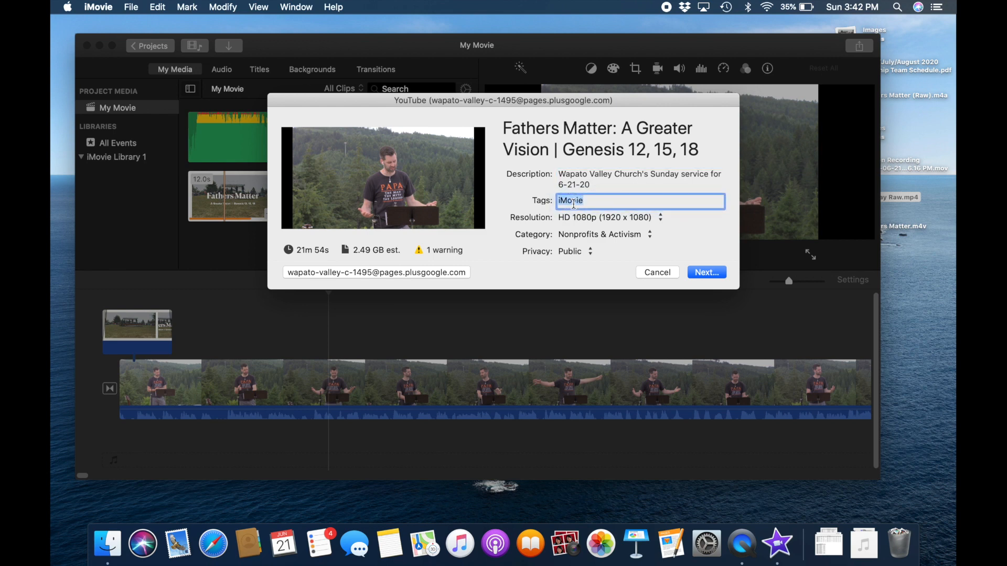
pyautogui.write('Wapato')
pyautogui.click(588, 219)
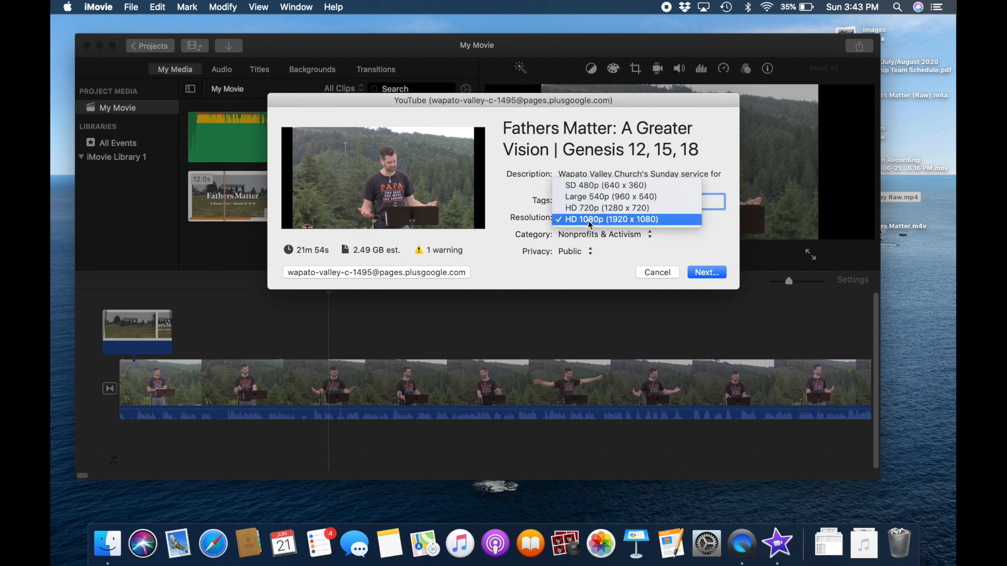
pyautogui.click(603, 220)
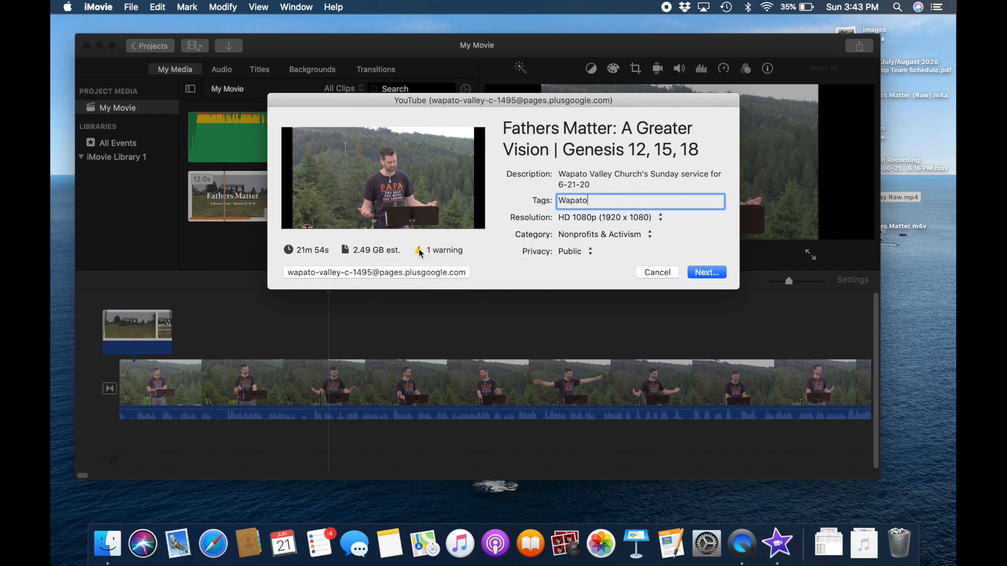
# Open and cancel the YouTube account sign-in, and publish the movie to the current account under YouTube's Terms of Service.
pyautogui.click(320, 275)
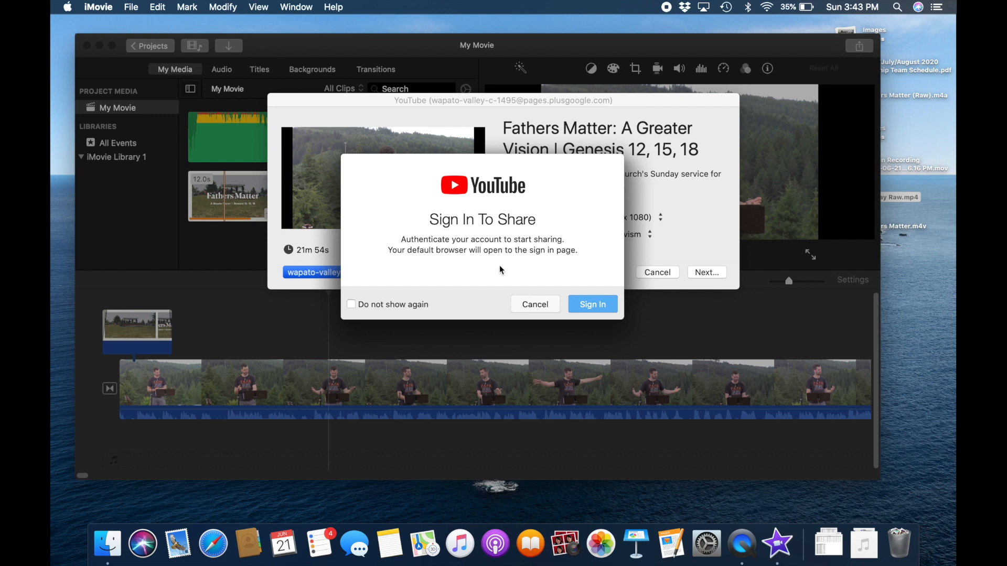
pyautogui.click(528, 304)
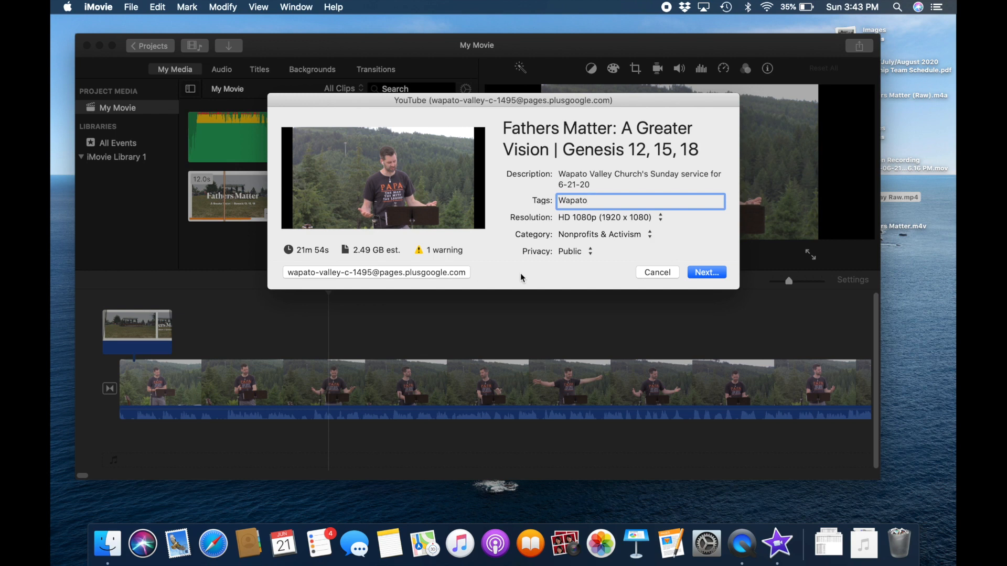
pyautogui.click(706, 272)
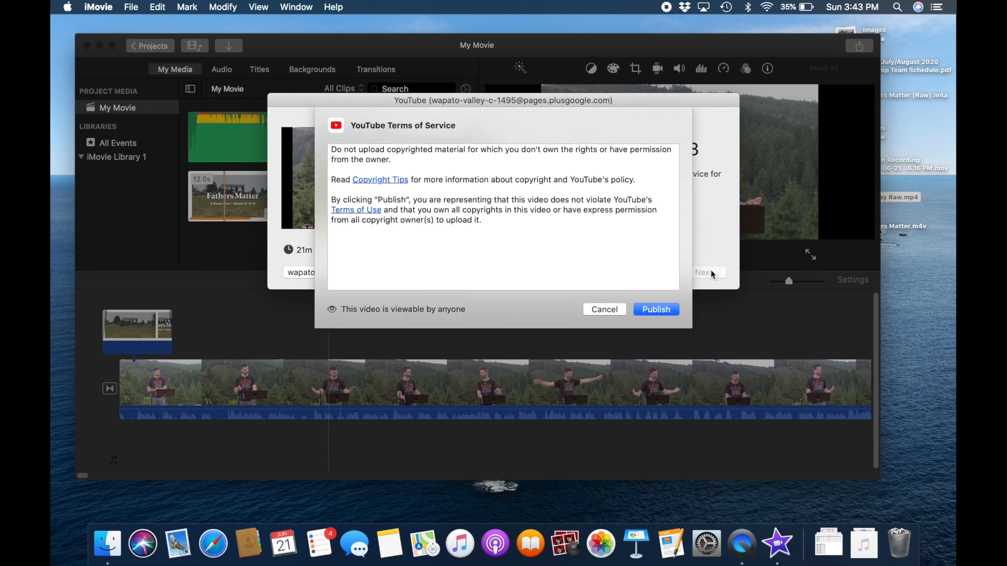
pyautogui.click(655, 309)
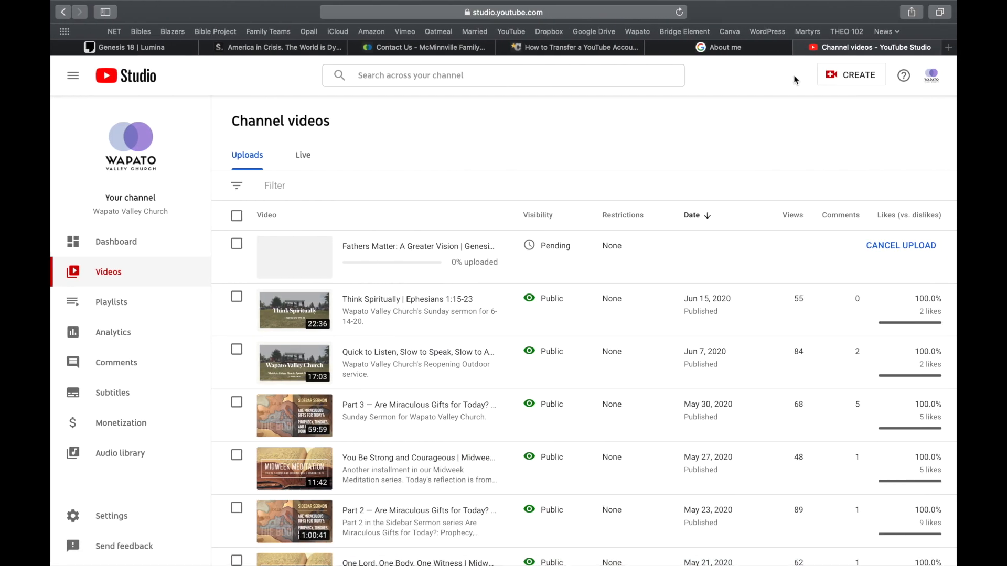
# From YouTube Studio in the browser, open the Wapato Valley Church channel page and browse its uploaded videos.
pyautogui.click(931, 77)
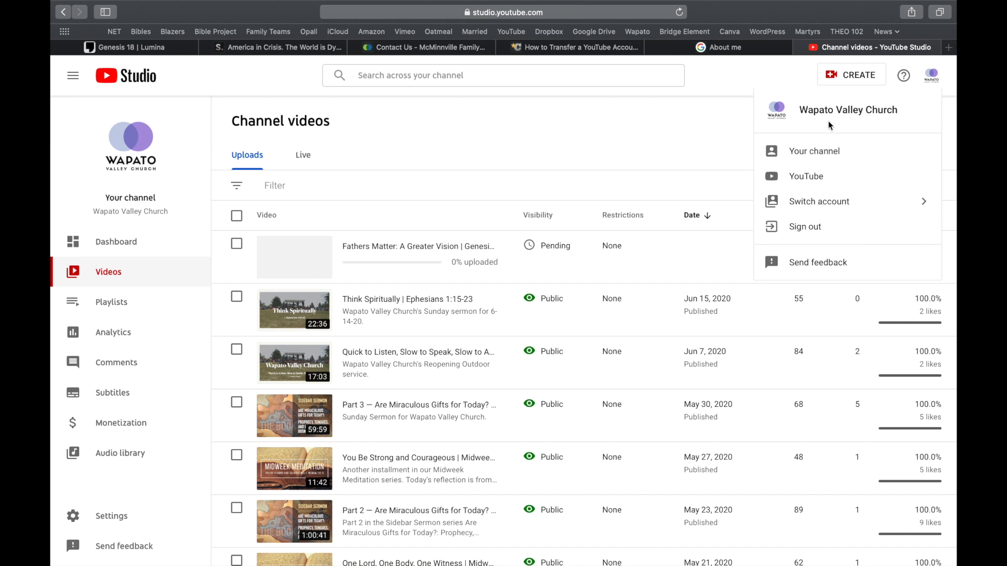
pyautogui.click(935, 77)
pyautogui.click(935, 78)
pyautogui.click(933, 78)
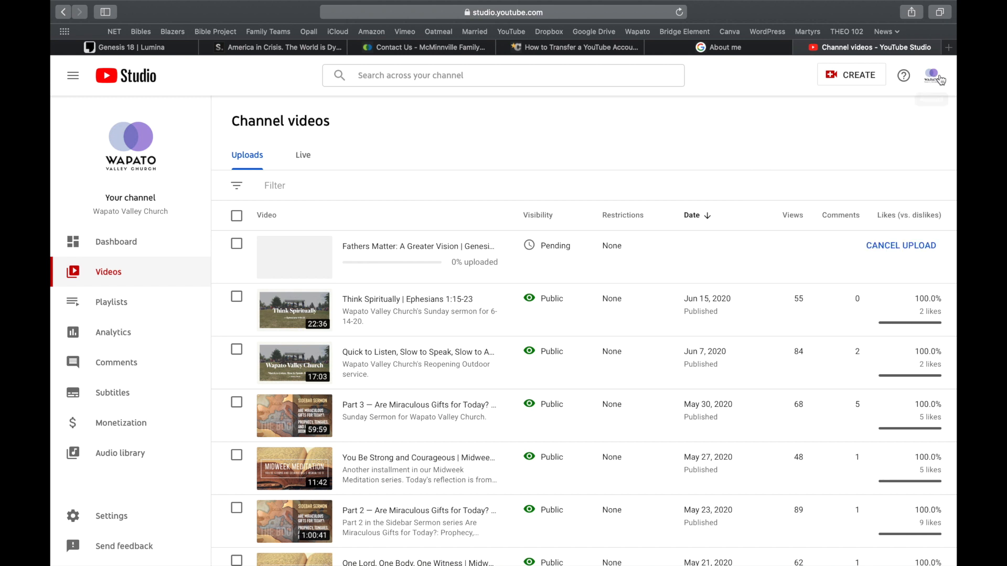
pyautogui.click(938, 79)
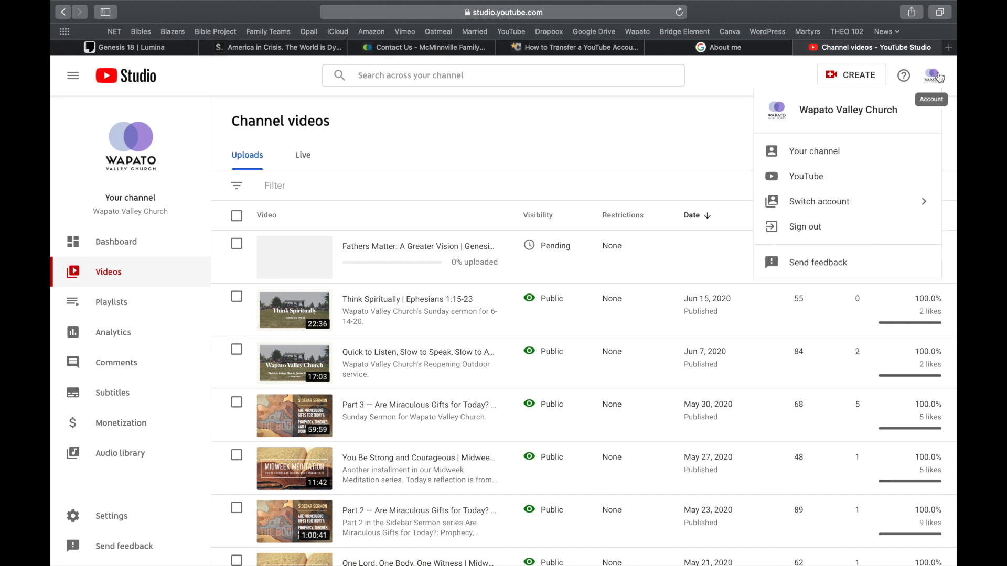
pyautogui.click(821, 158)
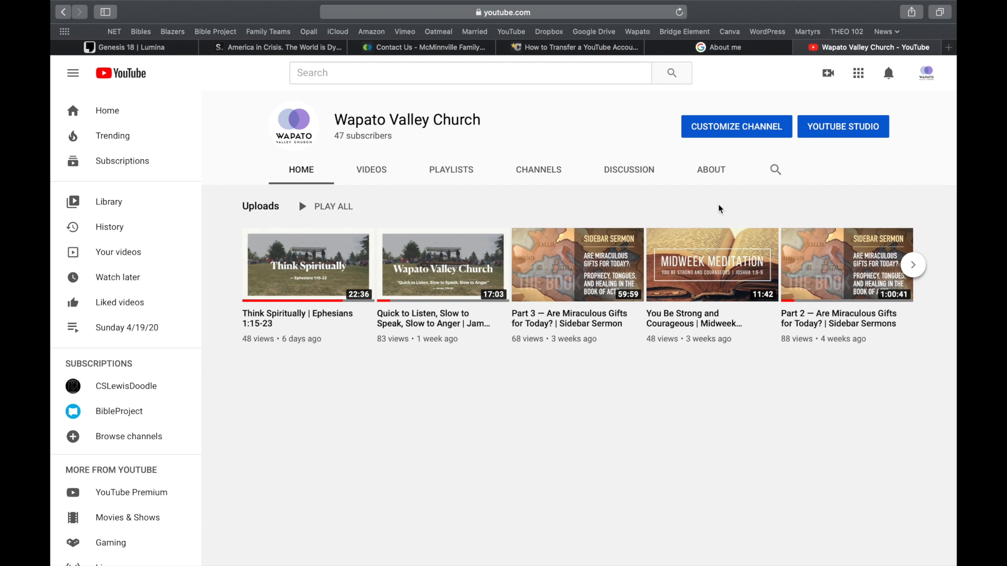
pyautogui.click(367, 171)
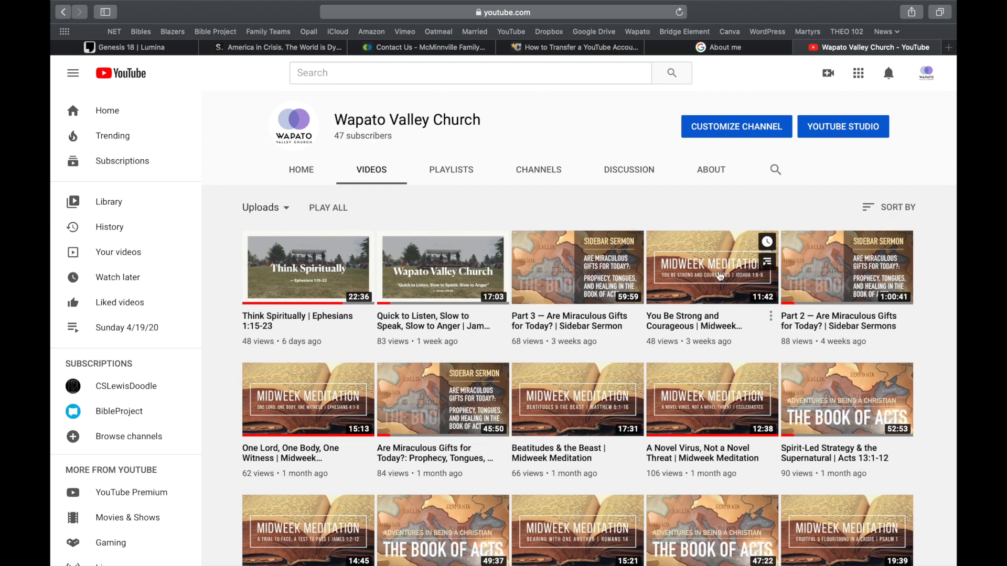
pyautogui.scroll(-5, 720, 276)
pyautogui.scroll(5, 719, 276)
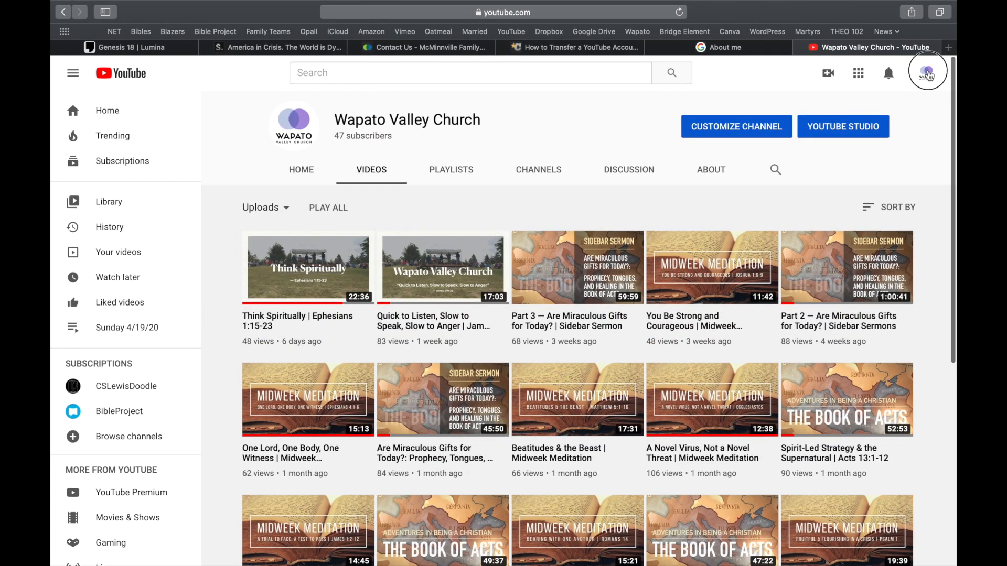
# Return to YouTube Studio's dashboard and open the channel's list of uploaded videos.
pyautogui.click(926, 73)
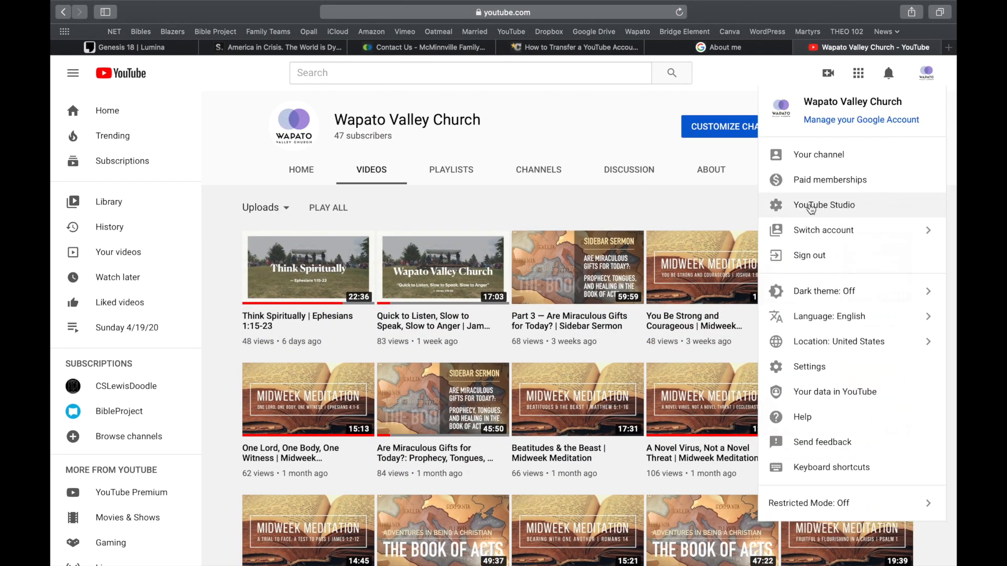
pyautogui.click(811, 207)
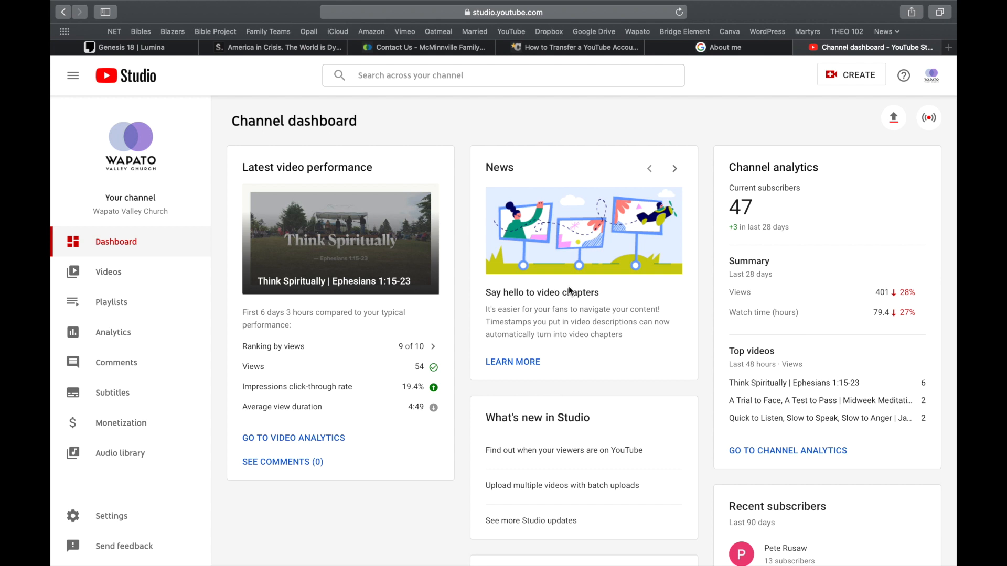
pyautogui.scroll(-3, 466, 231)
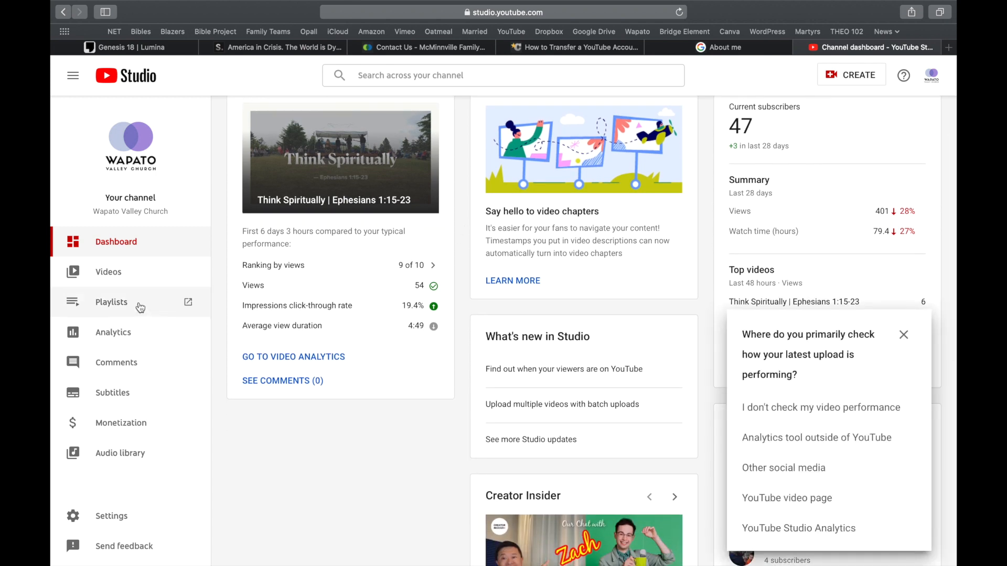
pyautogui.click(115, 279)
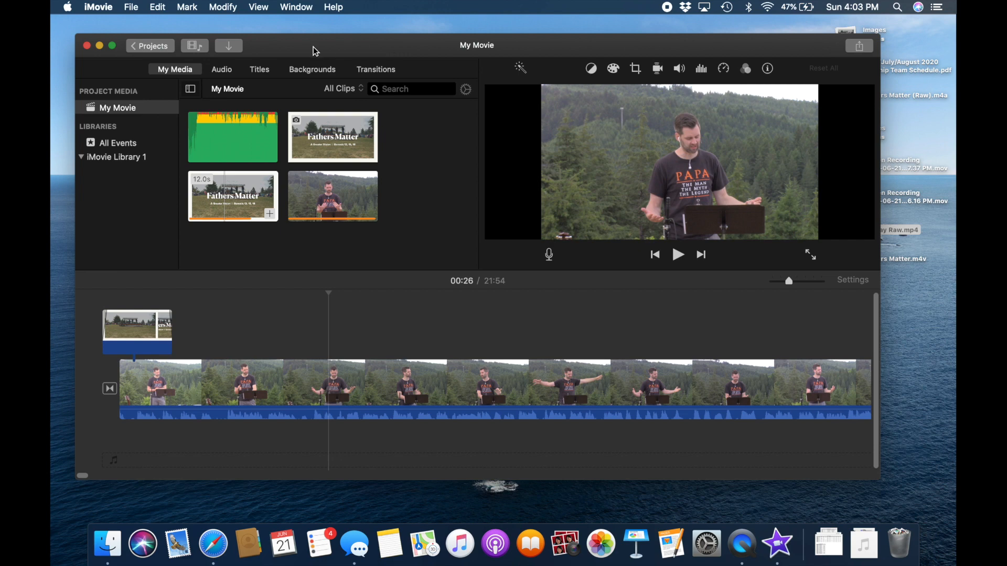
# In iMovie, export the movie as a file titled "Fathers Matter—A Greater Vision | Genesis 12, 15, 18" and save it to the Desktop.
pyautogui.click(859, 47)
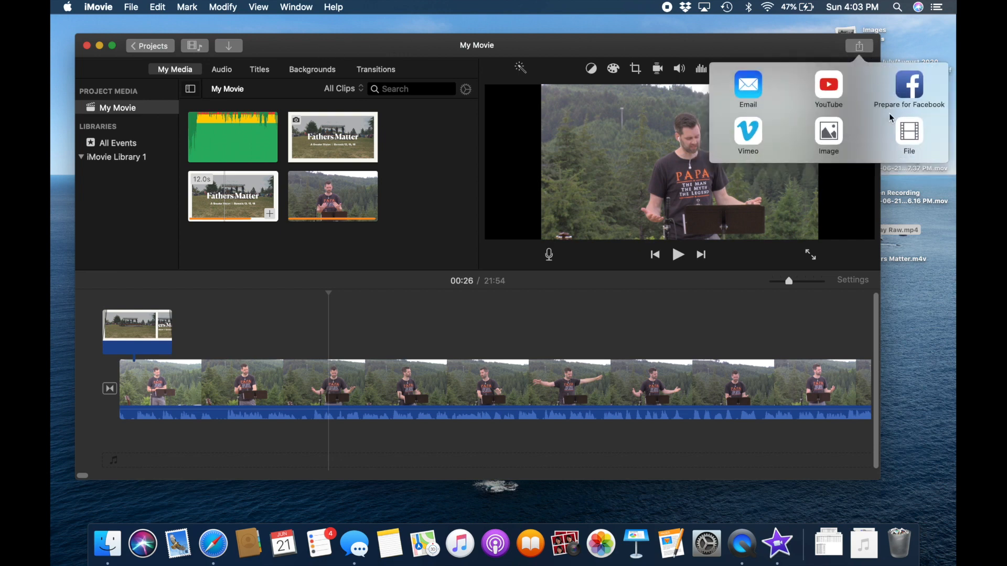
pyautogui.click(909, 137)
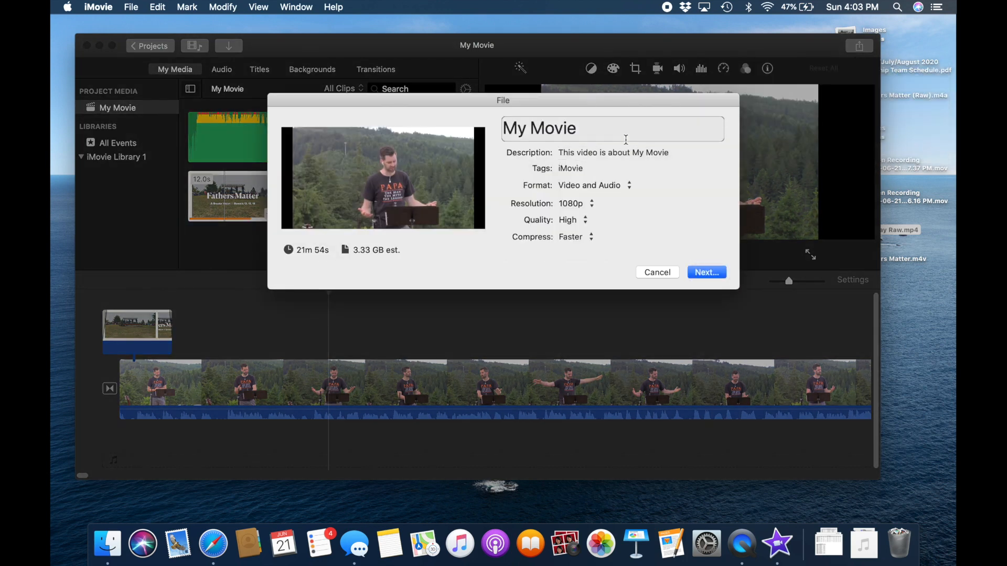
pyautogui.tripleClick(551, 132)
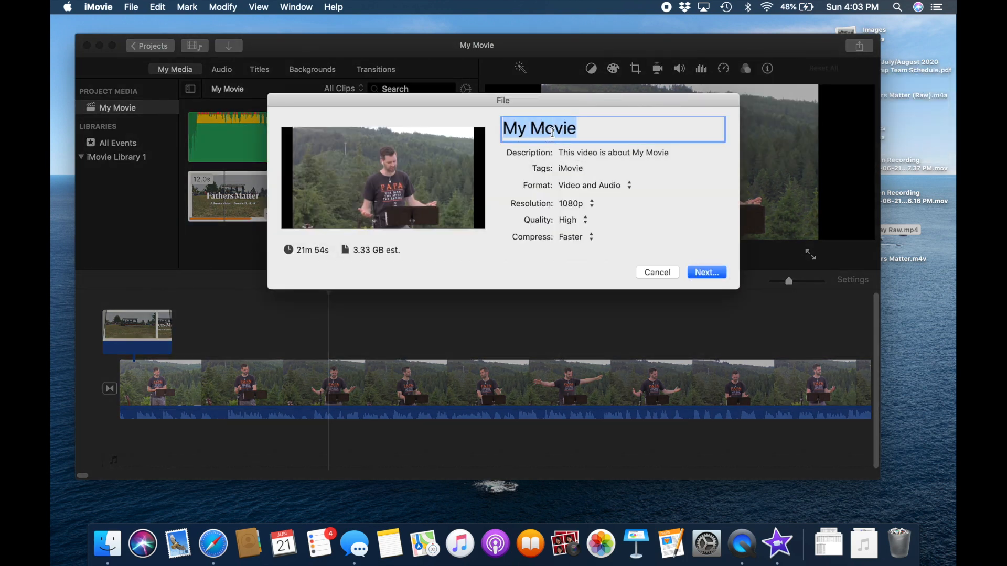
pyautogui.write('Fathers ')
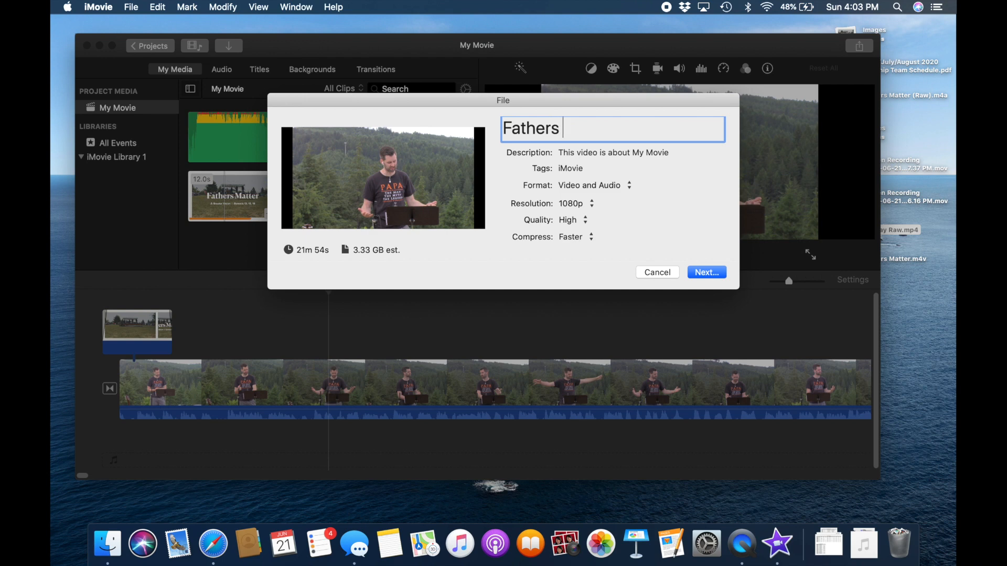
pyautogui.write('Matter—')
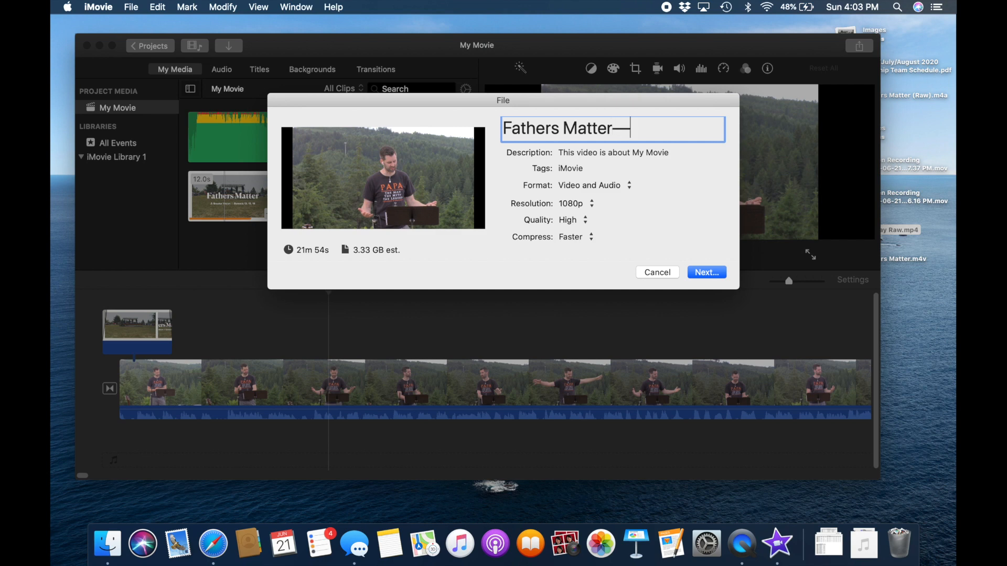
pyautogui.write('A Greater')
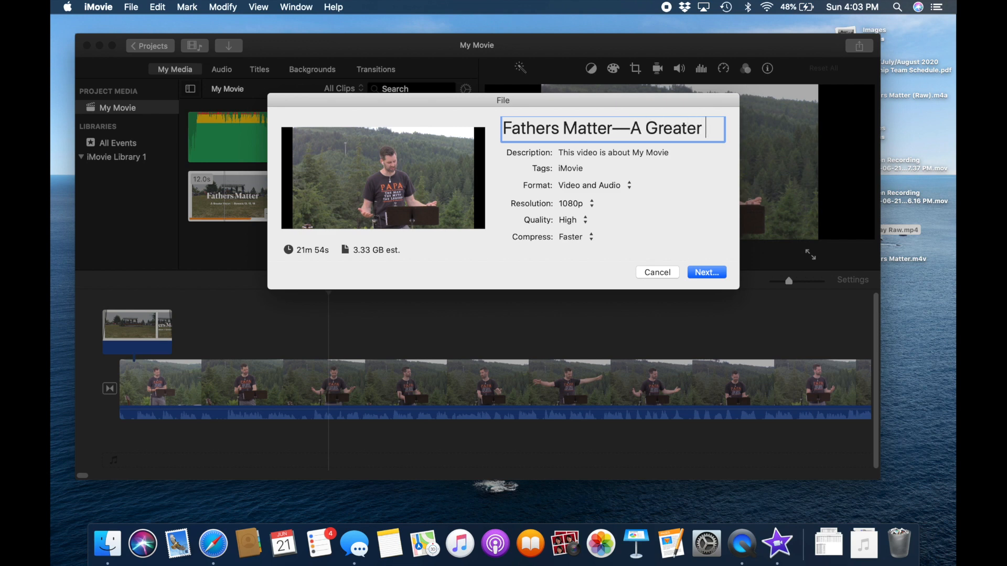
pyautogui.write(' Vision')
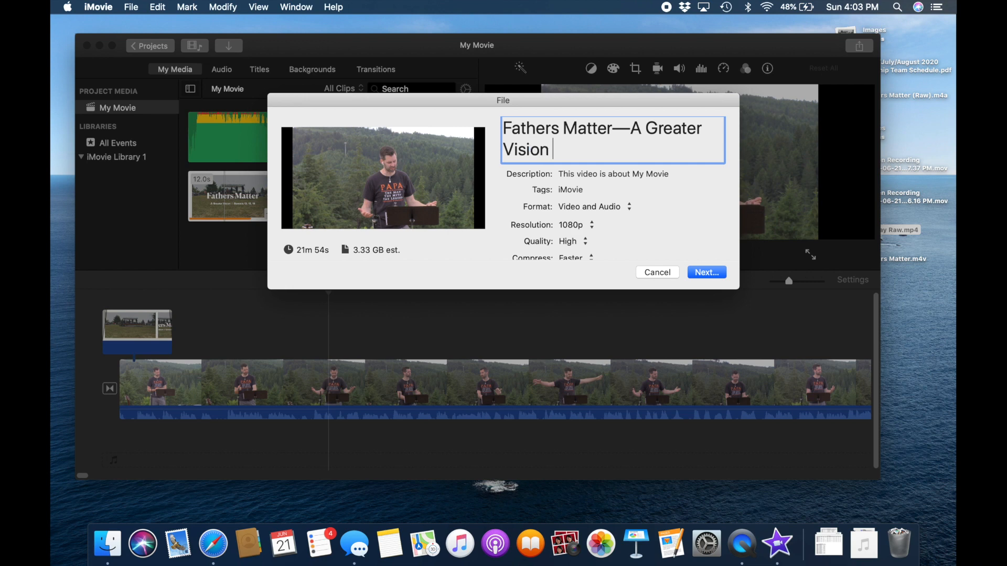
pyautogui.write(' | Genesi')
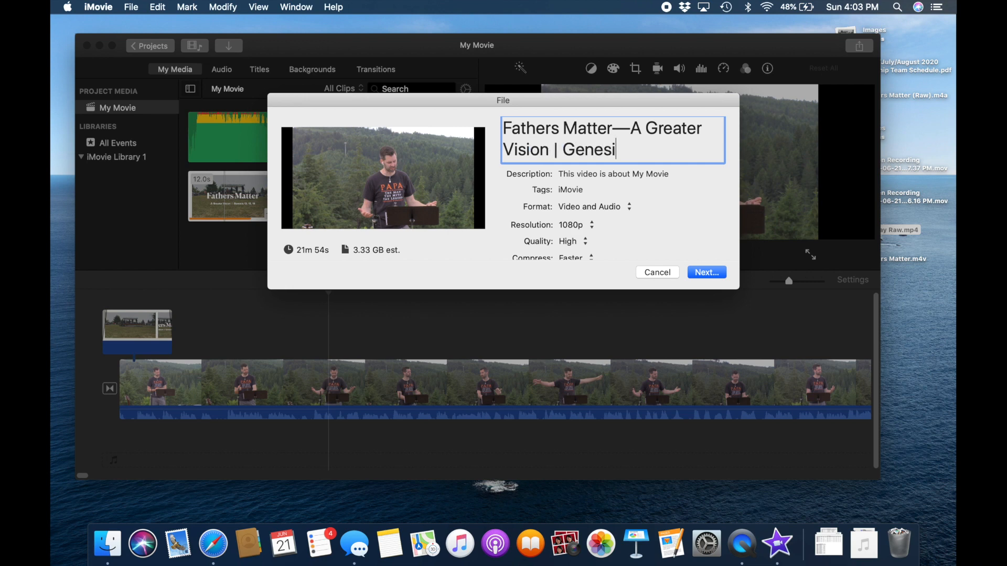
pyautogui.write('s 12. 15.')
pyautogui.press('BackSpace')
pyautogui.press('BackSpace')
pyautogui.press('BackSpace')
pyautogui.press('BackSpace')
pyautogui.write('15, 18')
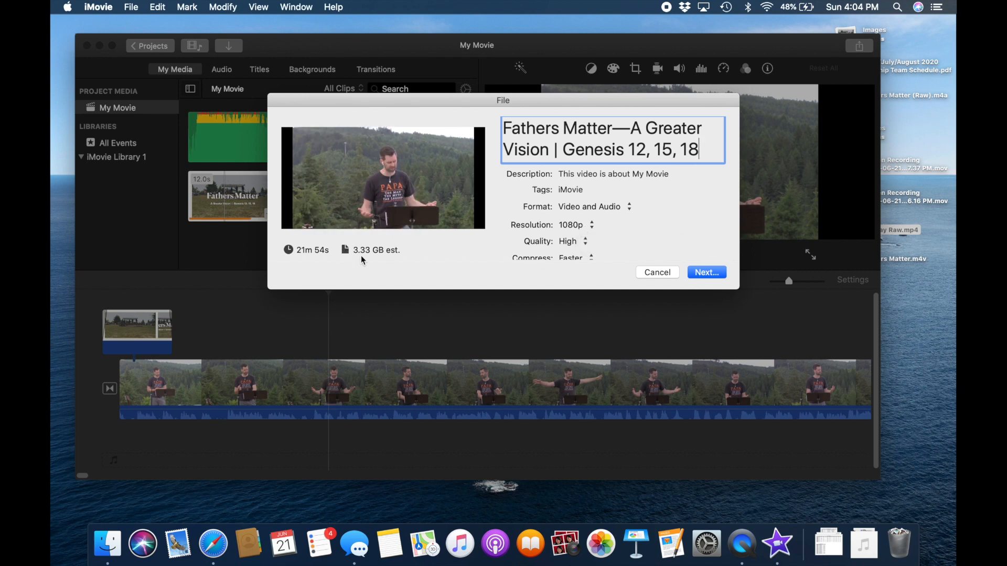
pyautogui.click(710, 272)
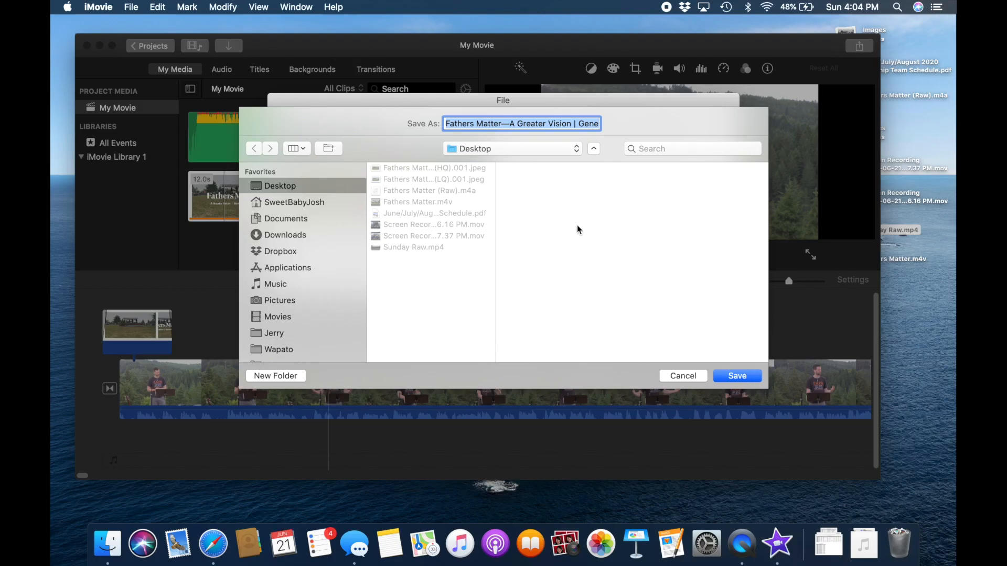
pyautogui.click(744, 377)
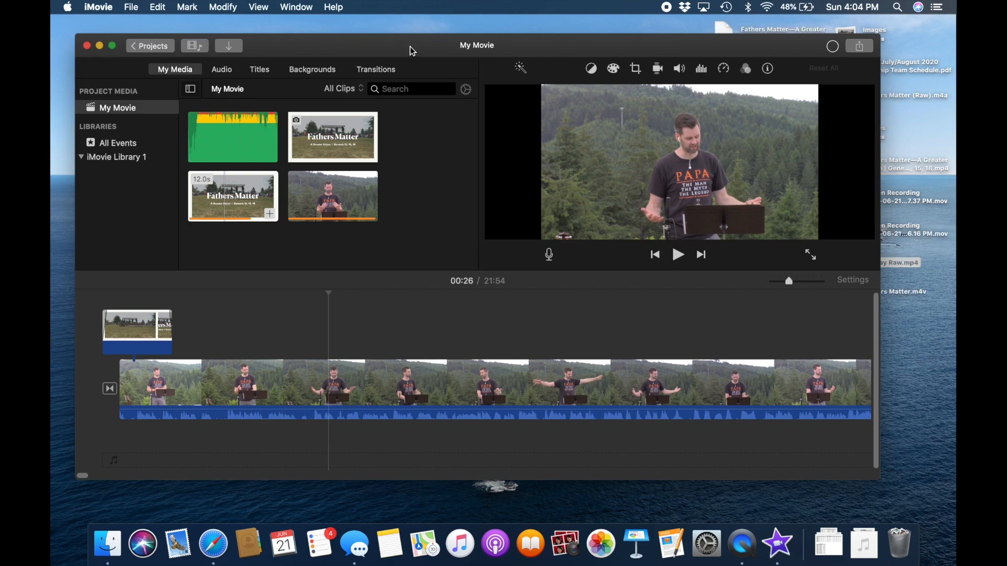
# Switch back to YouTube Studio, dismiss the upload performance survey, and reveal the actions for the pending Fathers Matter video.
pyautogui.hotkey('ctrl', 'Right')
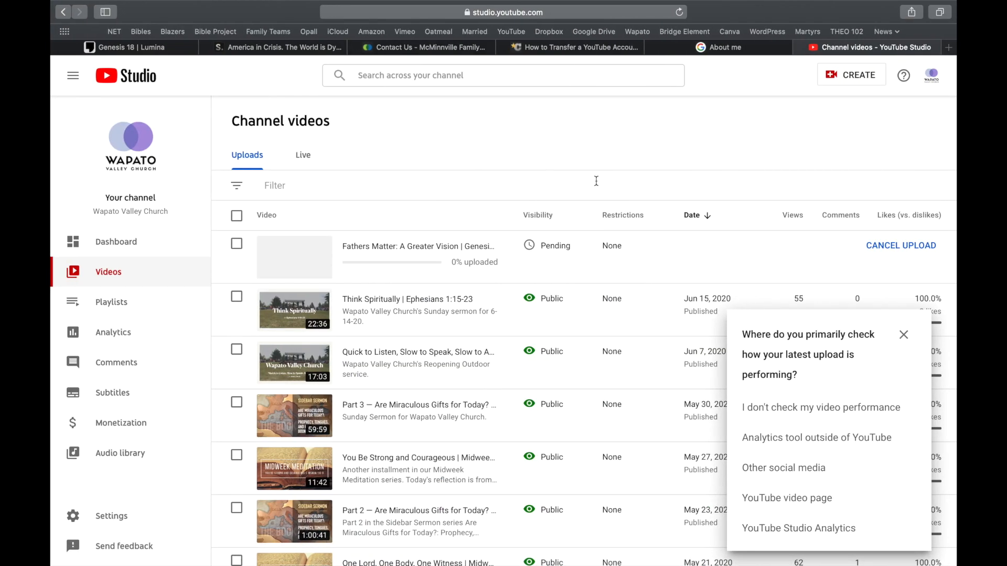
pyautogui.click(903, 335)
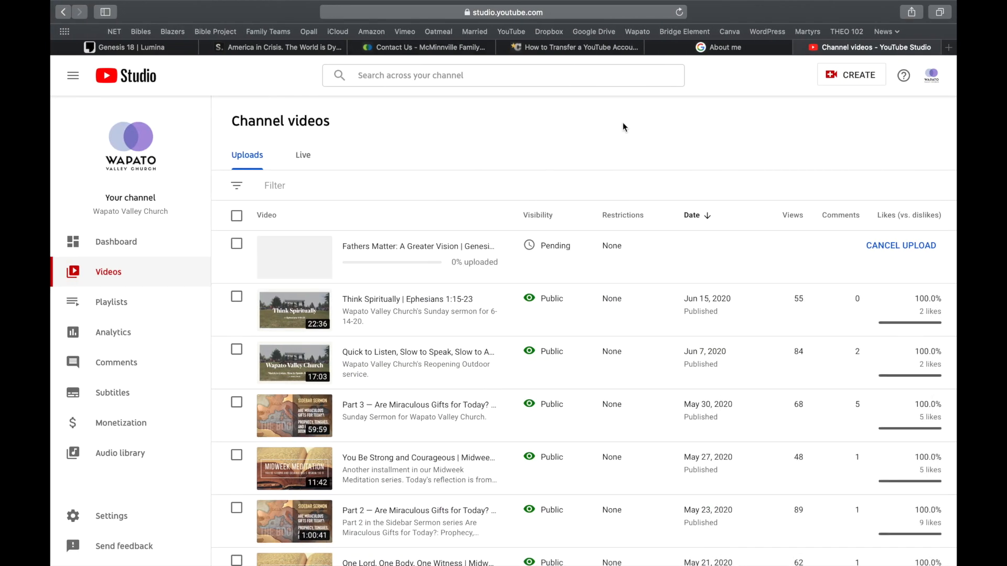
pyautogui.moveTo(307, 252)
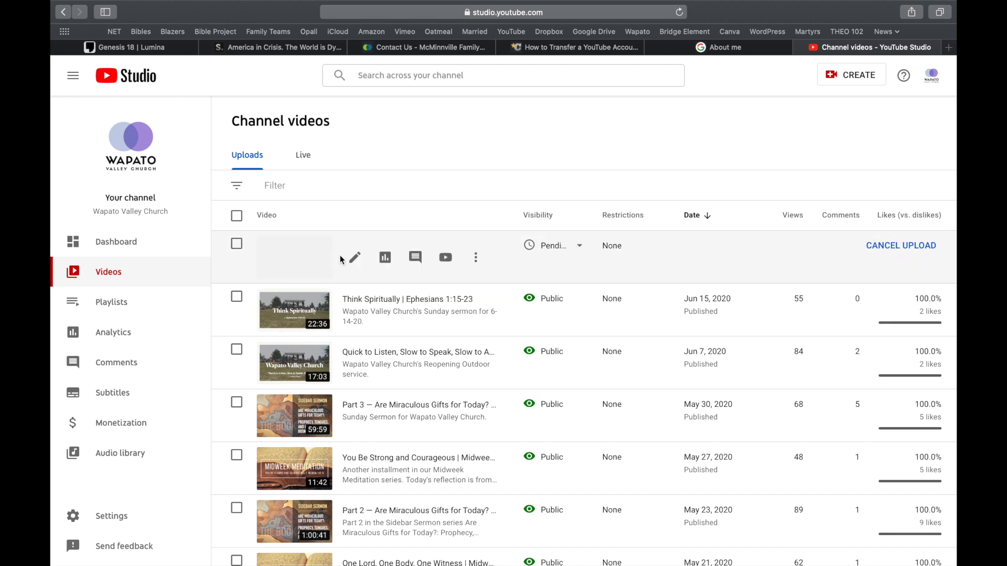
# Open the pending Fathers Matter video's details and upload "Fathers Matter (LQ).001.jpeg" from the Desktop as its thumbnail.
pyautogui.click(355, 258)
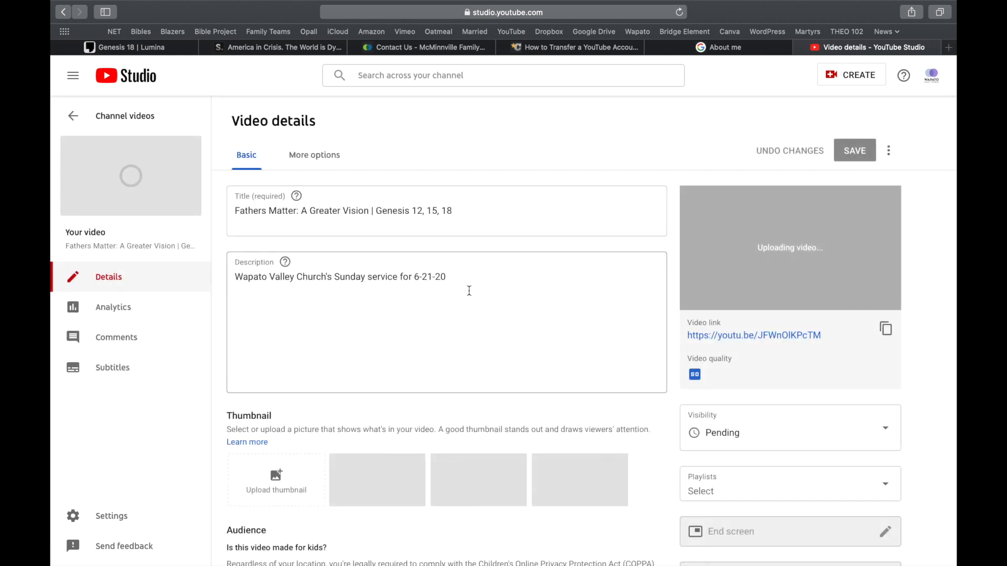
pyautogui.scroll(-1, 469, 290)
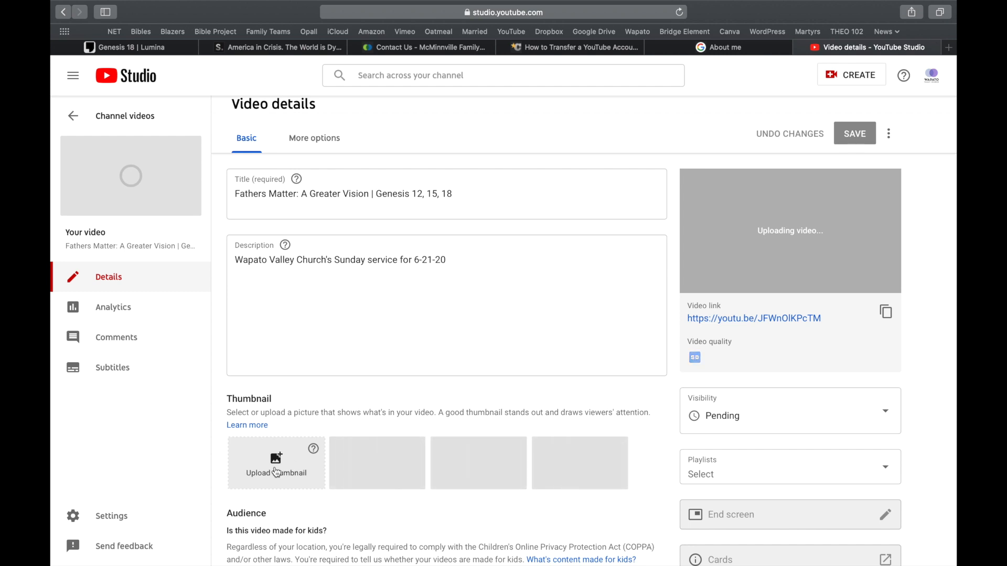
pyautogui.click(277, 470)
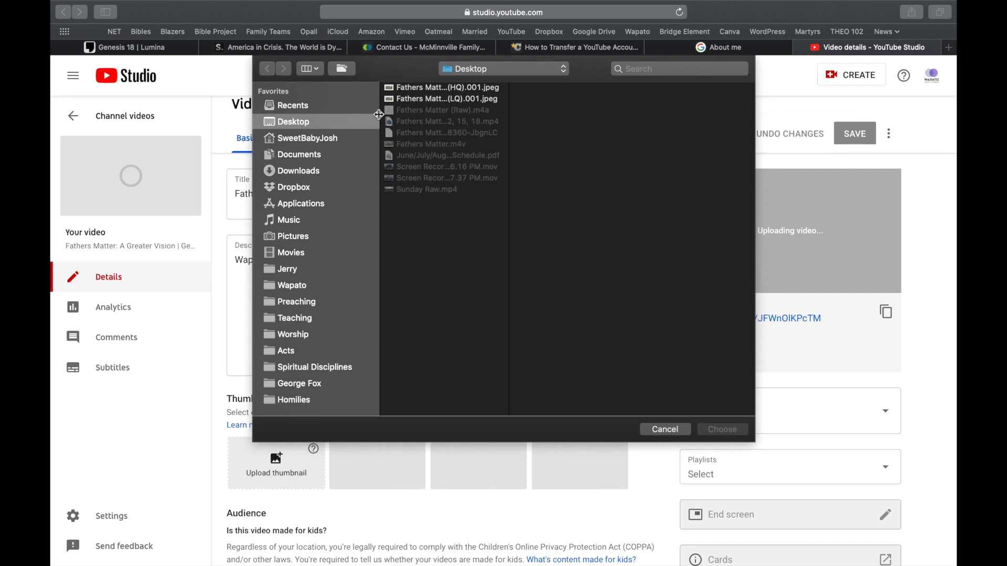
pyautogui.click(449, 99)
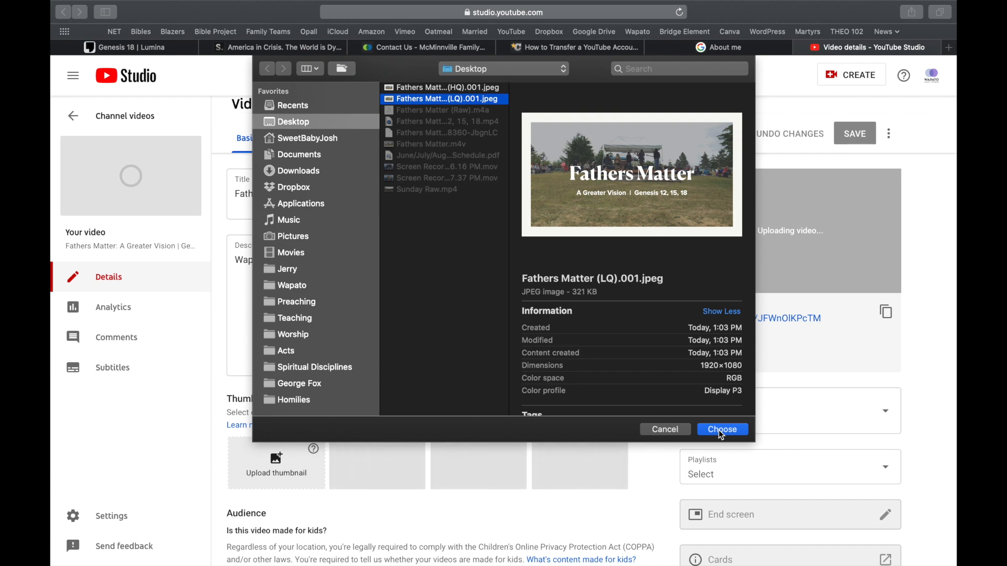
pyautogui.click(722, 432)
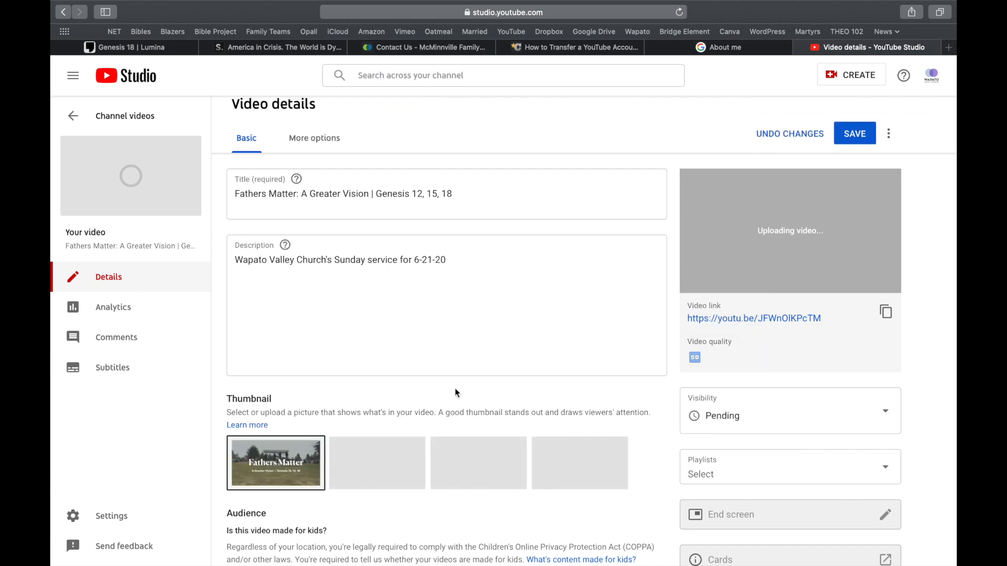
# Set the video's audience to "No, it's not made for kids".
pyautogui.scroll(-3, 374, 392)
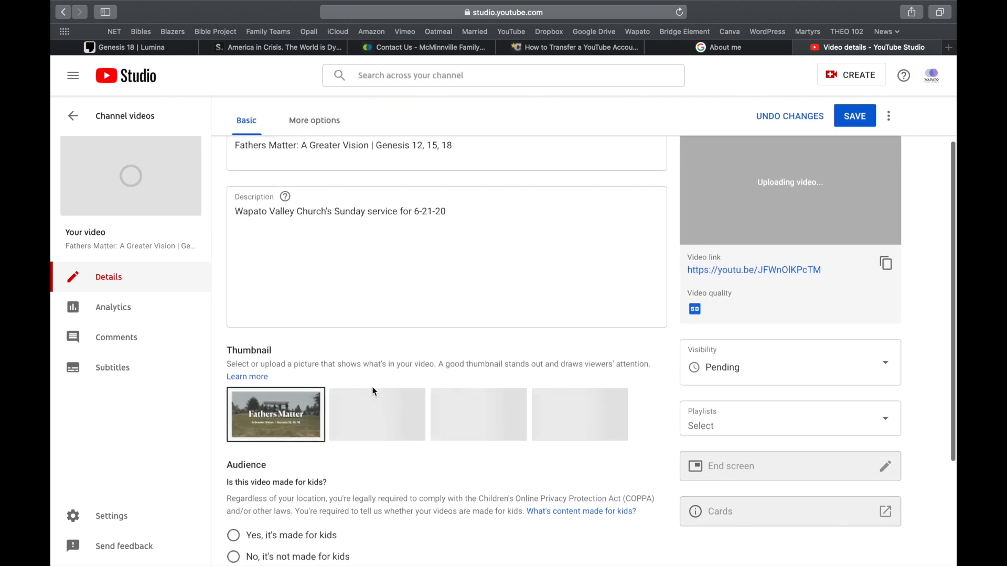
pyautogui.scroll(-4, 373, 389)
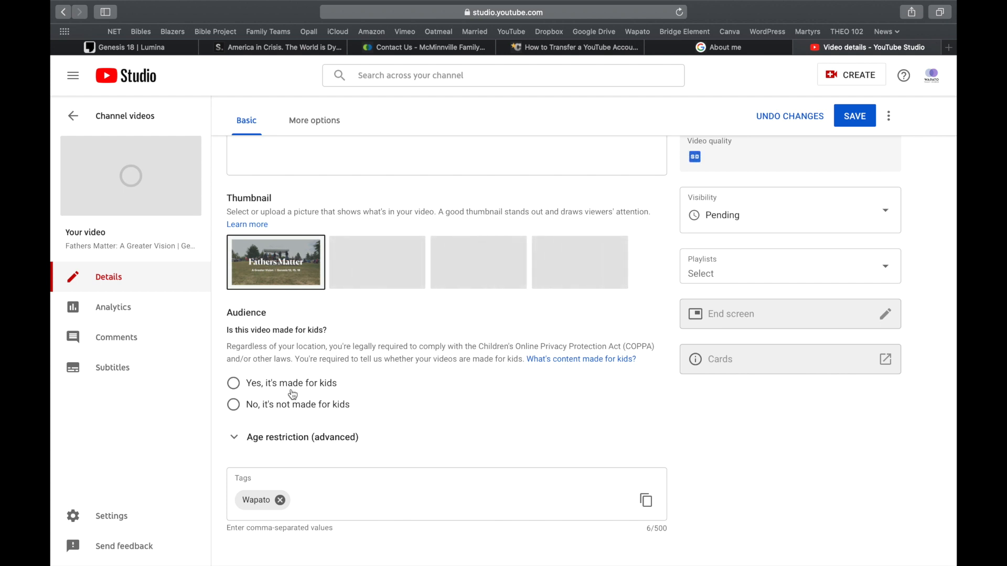
pyautogui.click(232, 407)
# Add the tags Father's Day, Abraham and Genesis to the video after the existing Wapato tag.
pyautogui.click(326, 496)
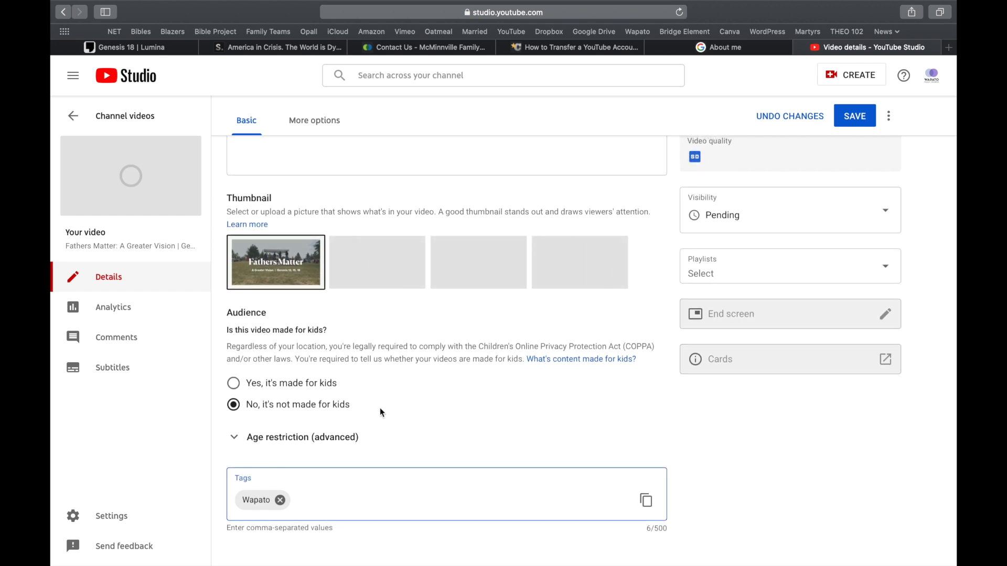
pyautogui.write("Father's Day,")
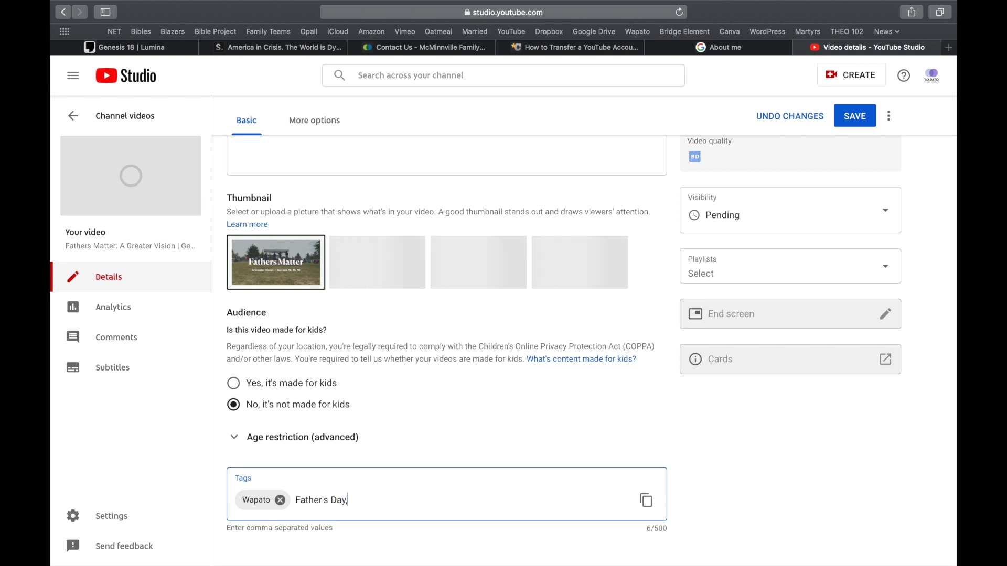
pyautogui.press('Return')
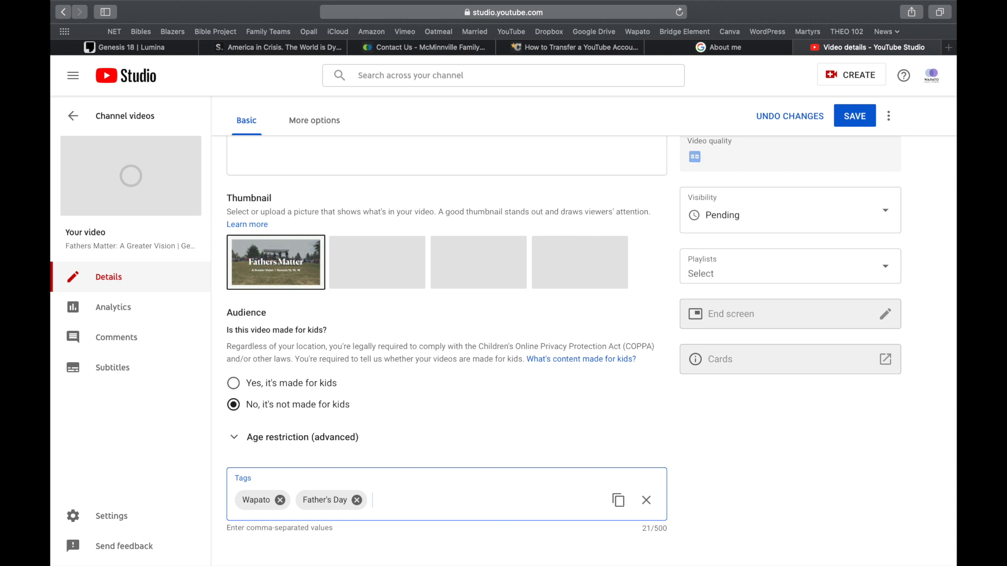
pyautogui.write('A')
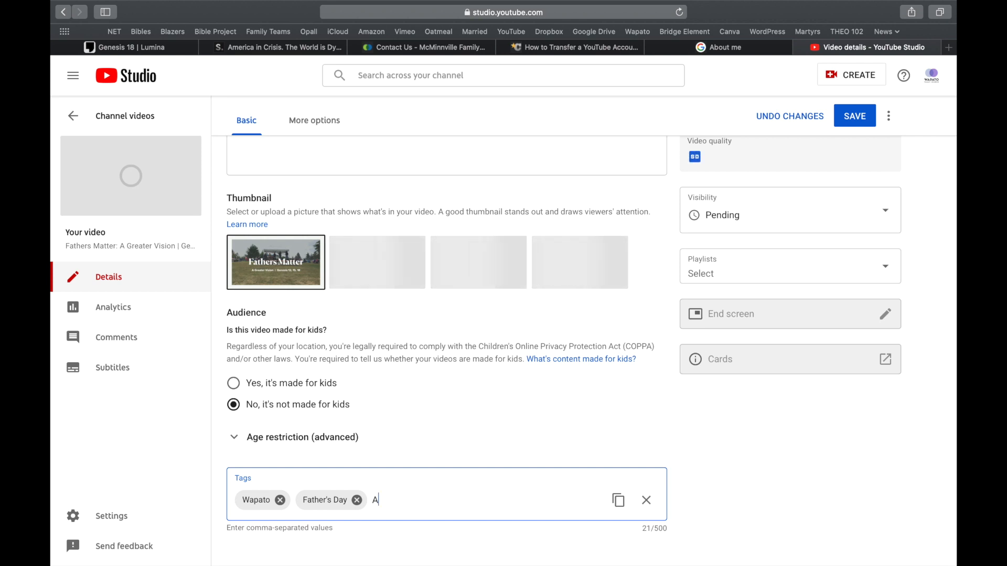
pyautogui.write('braham')
pyautogui.press('Return')
pyautogui.write('Genesis 12')
pyautogui.press('BackSpace')
pyautogui.press('BackSpace')
pyautogui.press('BackSpace')
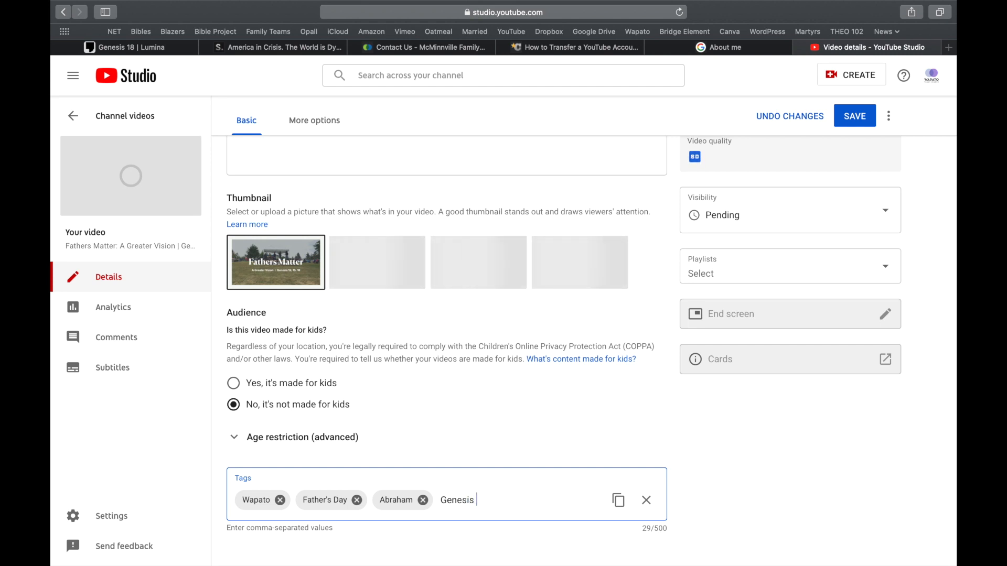
pyautogui.press('Return')
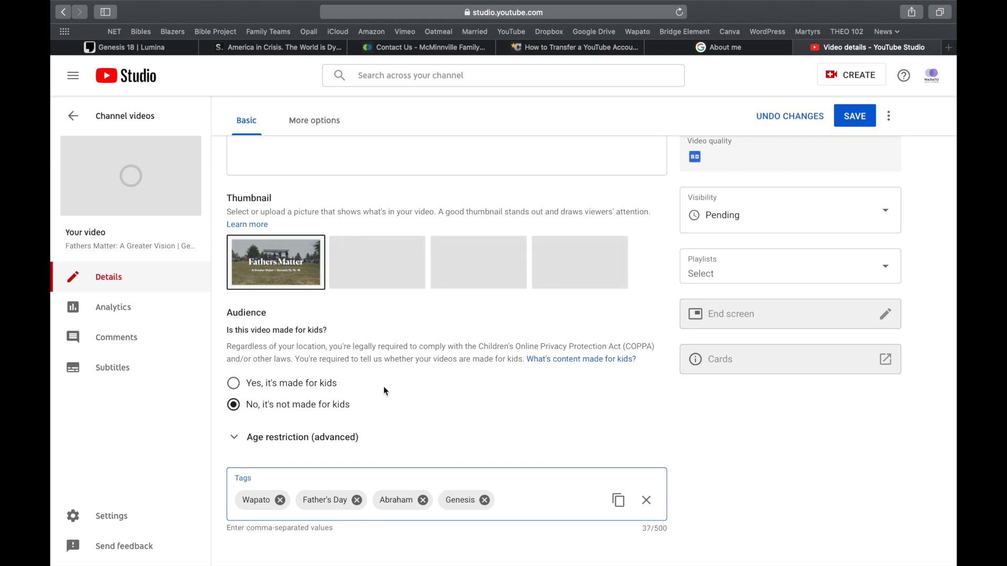
# End the video description with a period after "6-21-20" and save the video details.
pyautogui.scroll(-2, 677, 416)
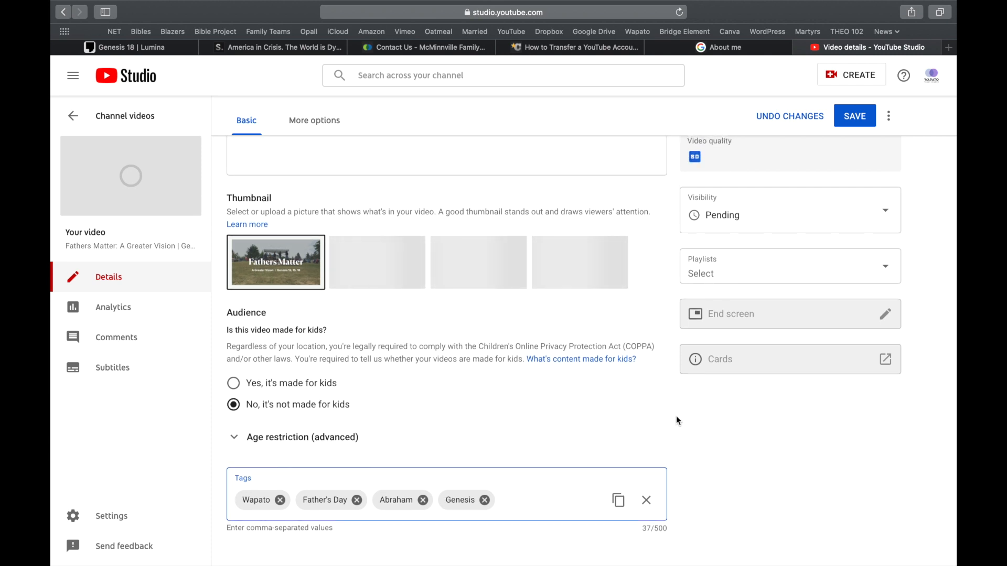
pyautogui.scroll(5, 675, 416)
pyautogui.scroll(-3, 675, 417)
pyautogui.scroll(3, 676, 417)
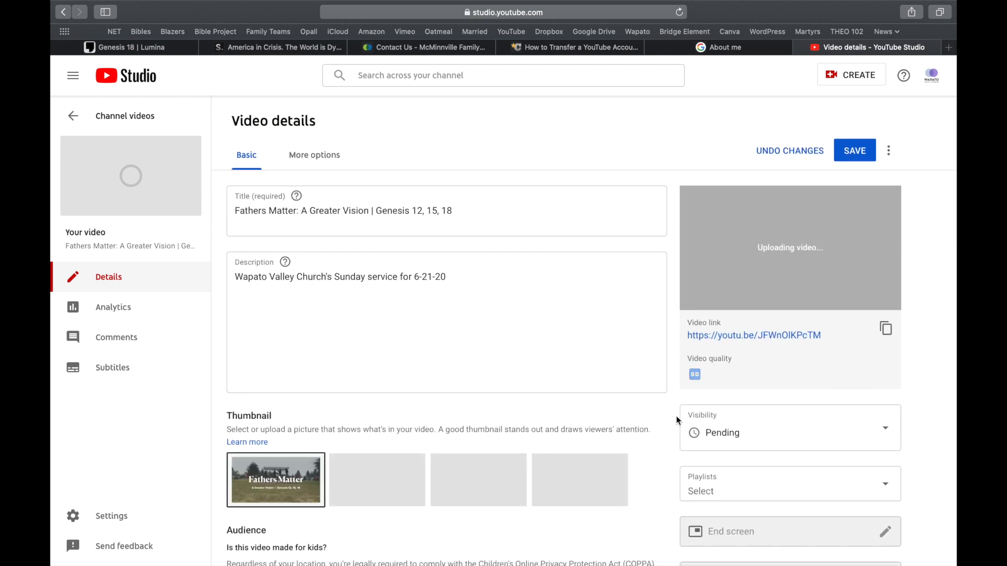
pyautogui.click(464, 278)
pyautogui.write('.')
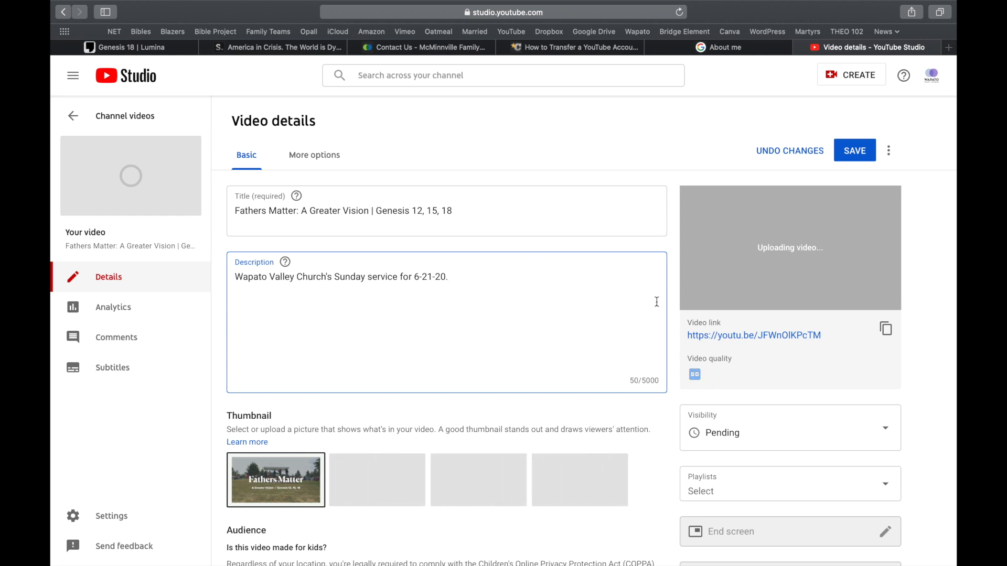
pyautogui.click(855, 159)
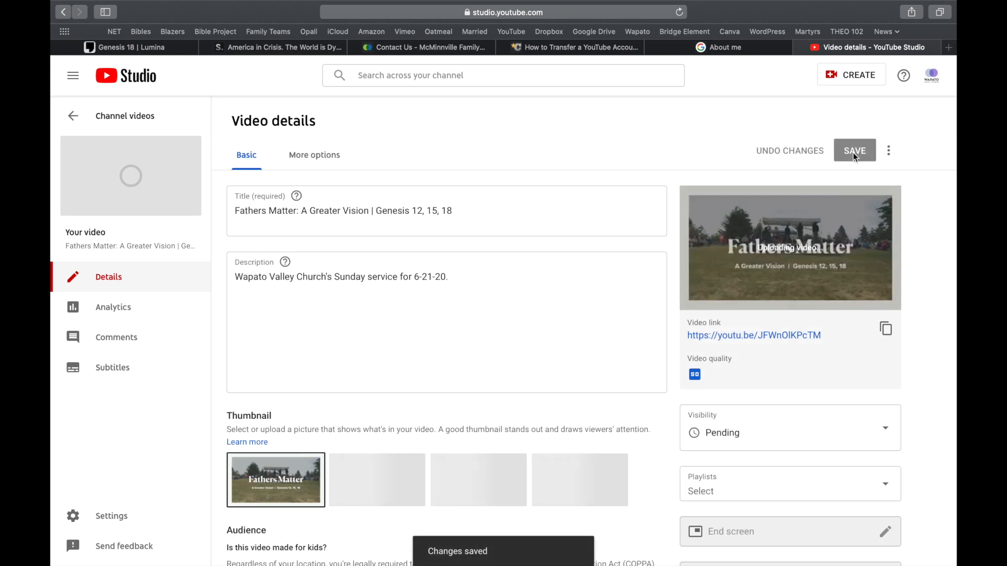
# Copy the Fathers Matter video's YouTube link from its details page.
pyautogui.moveTo(826, 336); pyautogui.dragTo(690, 337)
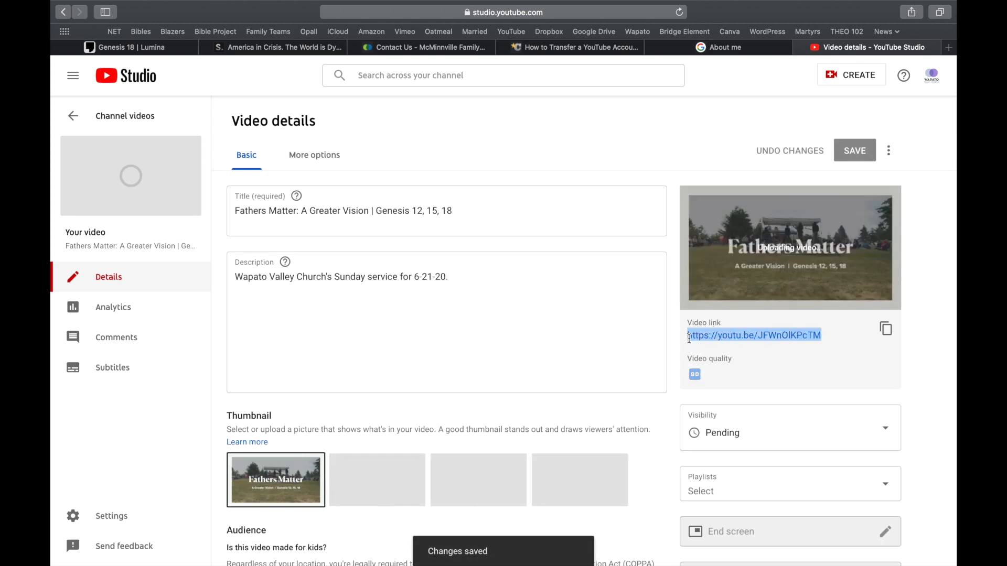
pyautogui.click(691, 344)
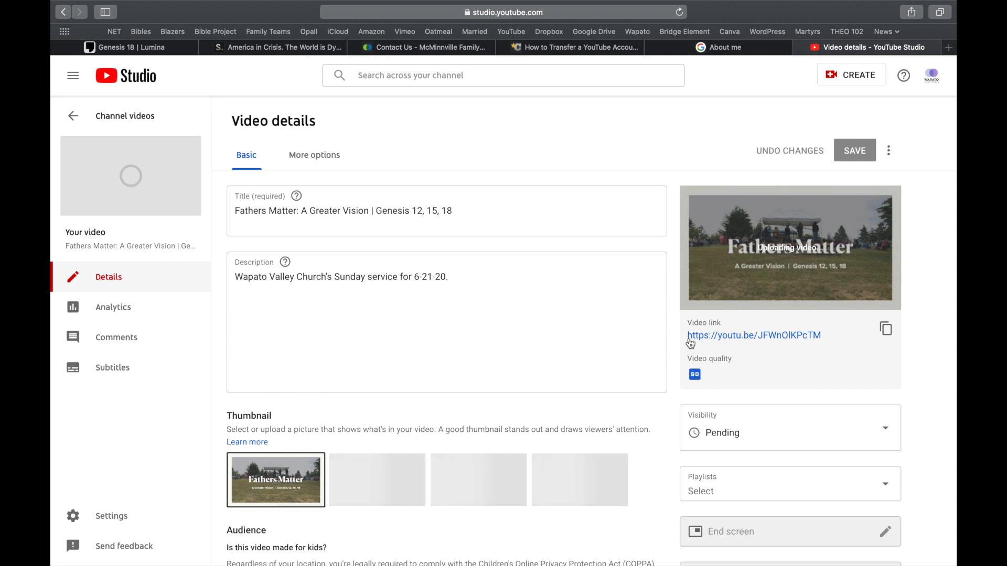
pyautogui.moveTo(824, 336); pyautogui.dragTo(683, 334)
pyautogui.press('super+c')
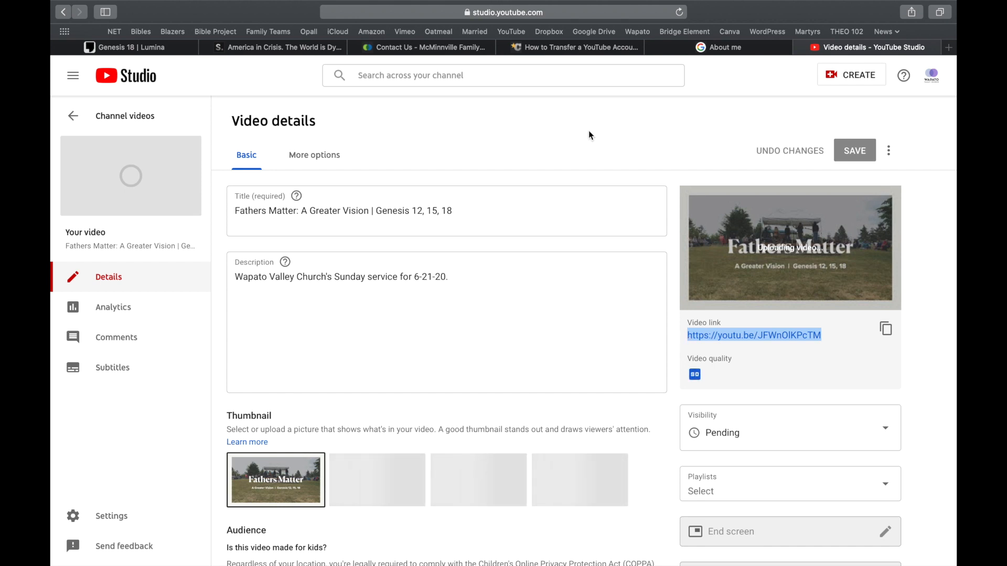
# Open the Bridge Element site builder in a new browser tab and start a new sermon on the Sermons page.
pyautogui.keyDown('super'); pyautogui.click(685, 31); pyautogui.keyUp('super')
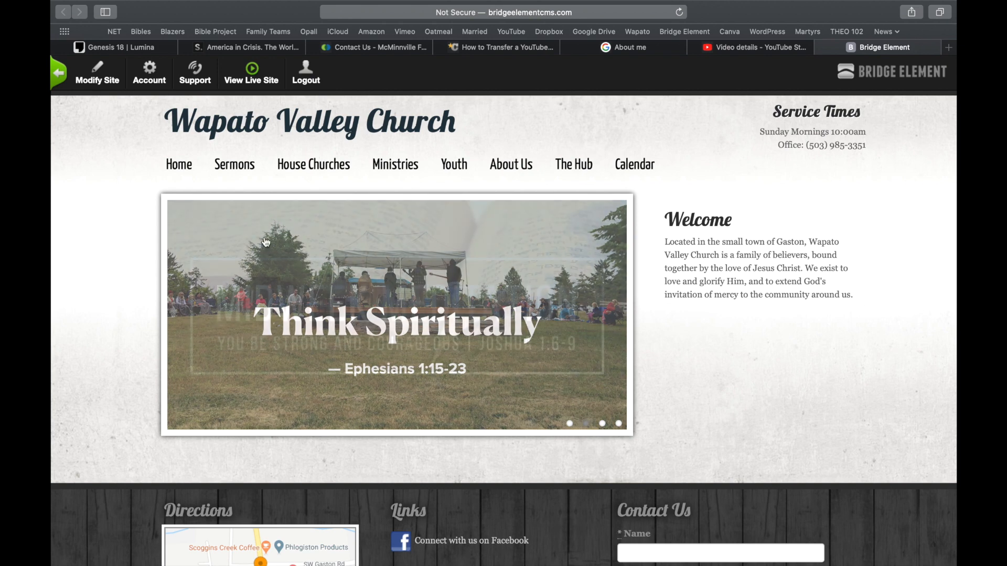
pyautogui.click(103, 83)
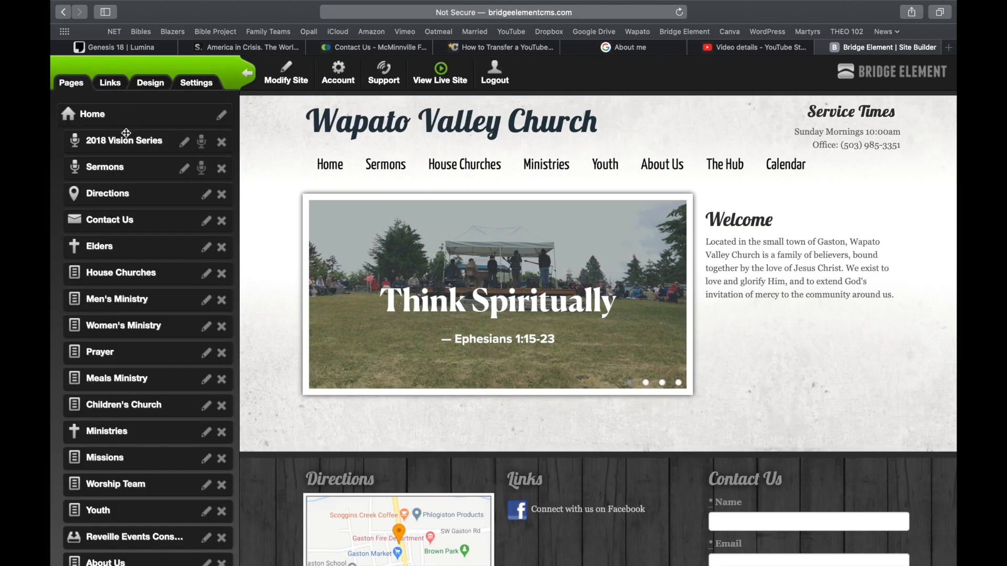
pyautogui.click(108, 169)
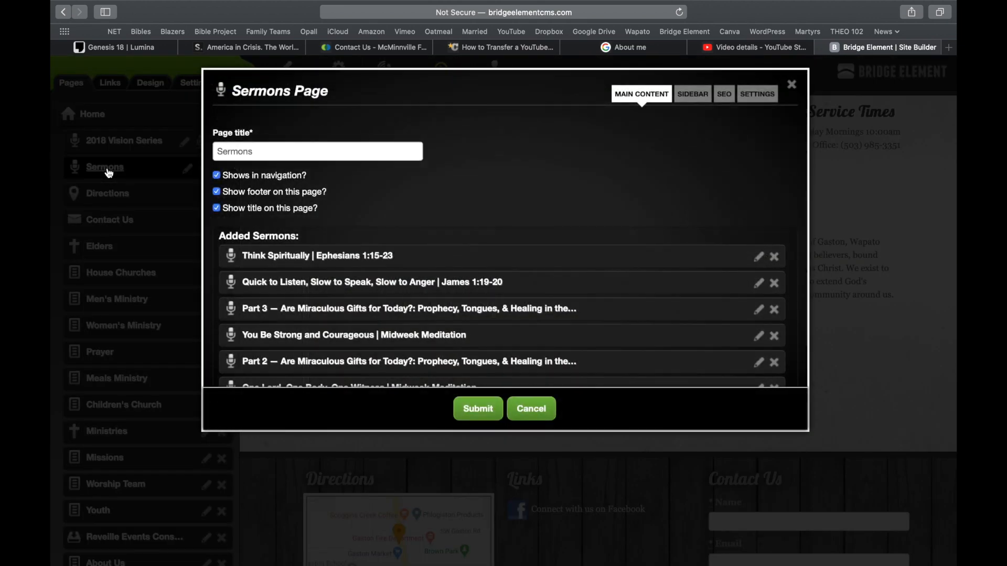
pyautogui.scroll(-5, 372, 258)
pyautogui.scroll(-10, 371, 258)
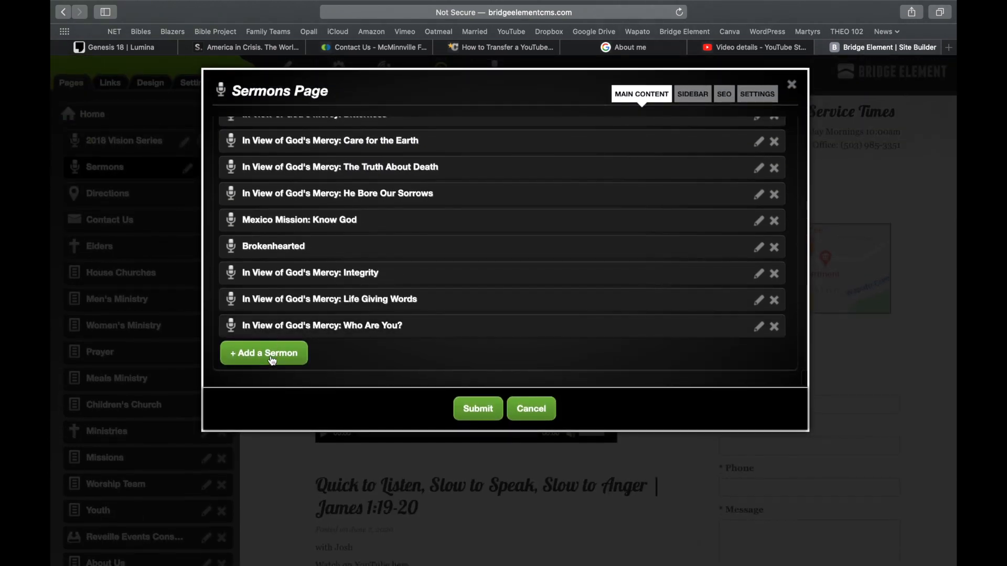
pyautogui.click(272, 359)
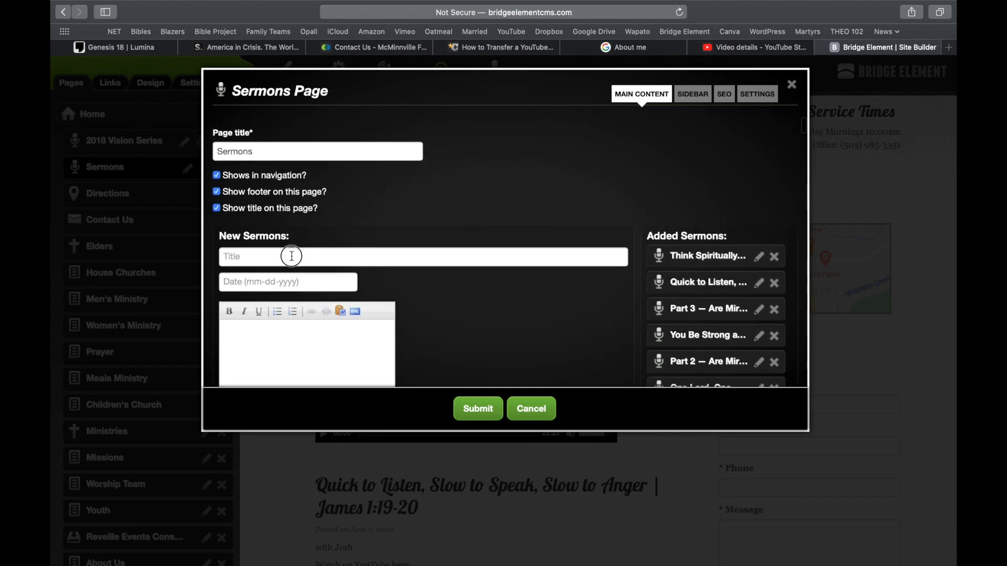
# Title the new sermon "Fathers Matter: A Greater Vision | Genesis 12, 15, 18" and date it 06/21/2020.
pyautogui.click(291, 256)
pyautogui.write('Fa')
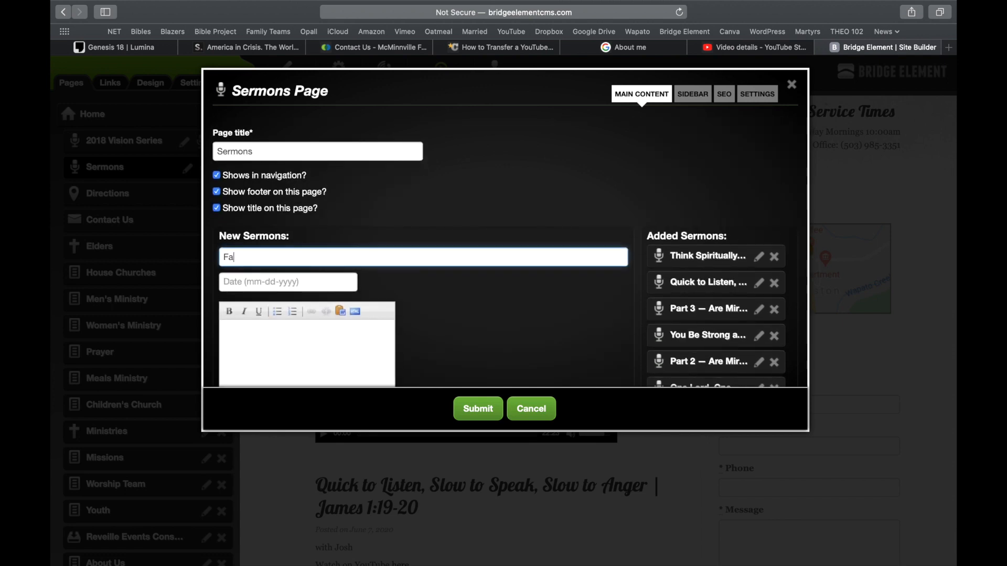
pyautogui.write('thers Matter: A Greater ')
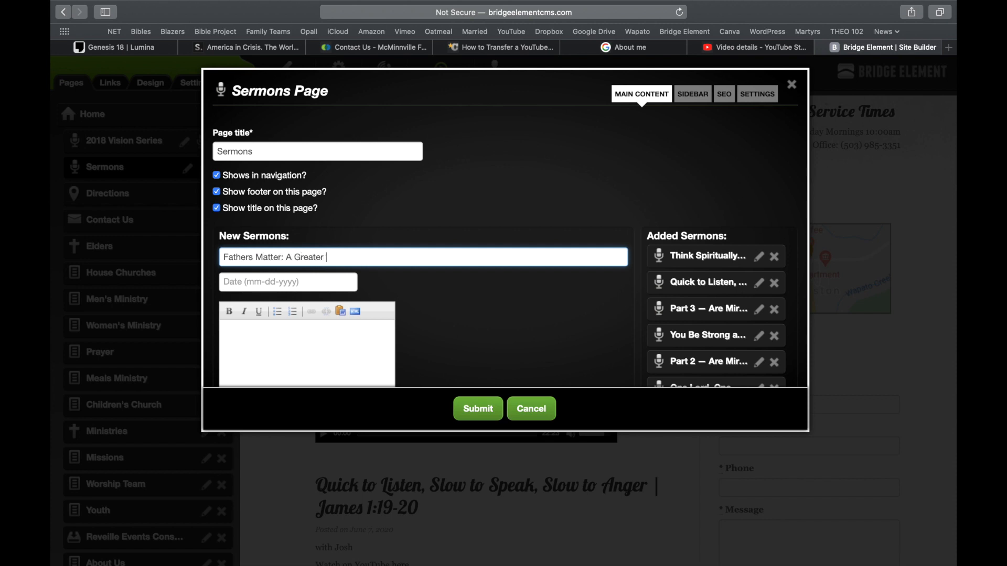
pyautogui.write('Vision | Genesis 12, 15, 18')
pyautogui.click(237, 290)
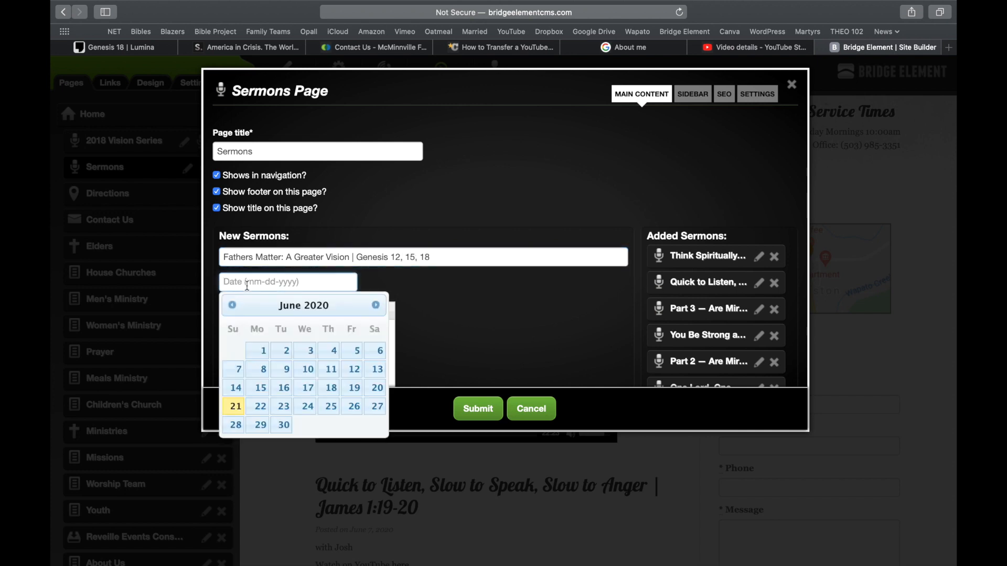
pyautogui.click(235, 406)
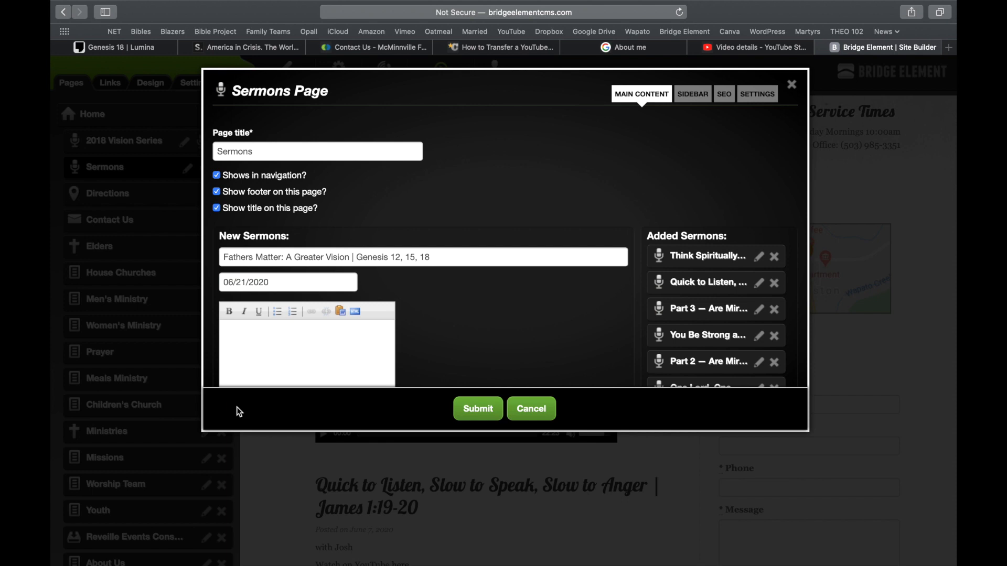
# Write the sermon description with a line crediting the speaker and a second line reading "Watch on YouTube here.".
pyautogui.click(241, 334)
pyautogui.write('with Josh')
pyautogui.write('Wac')
pyautogui.write('tch ')
pyautogui.write('on YouTube ')
pyautogui.write('here.')
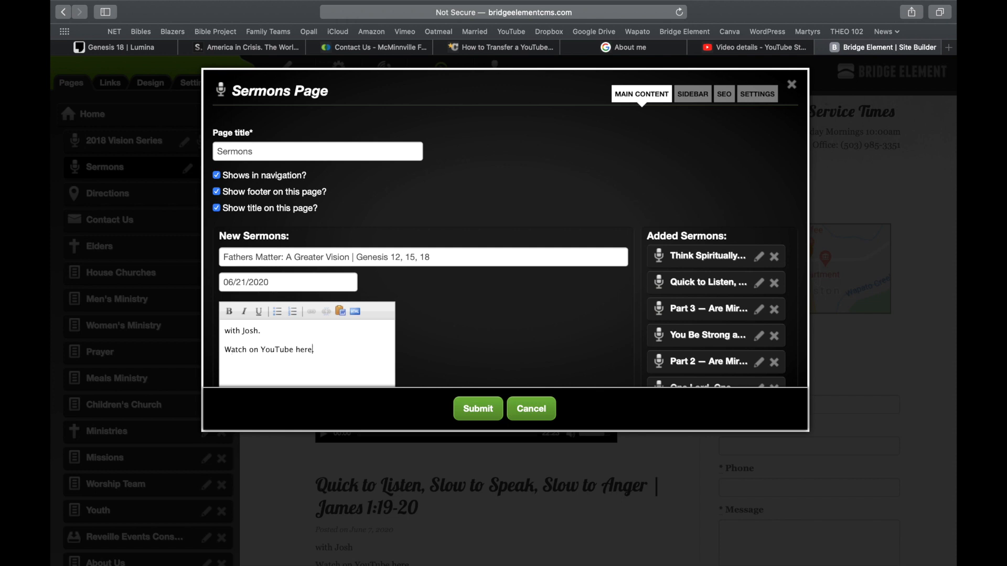
# Link the word "here" in the sermon description to the copied YouTube URL, opening in the same window.
pyautogui.doubleClick(304, 349)
pyautogui.click(311, 311)
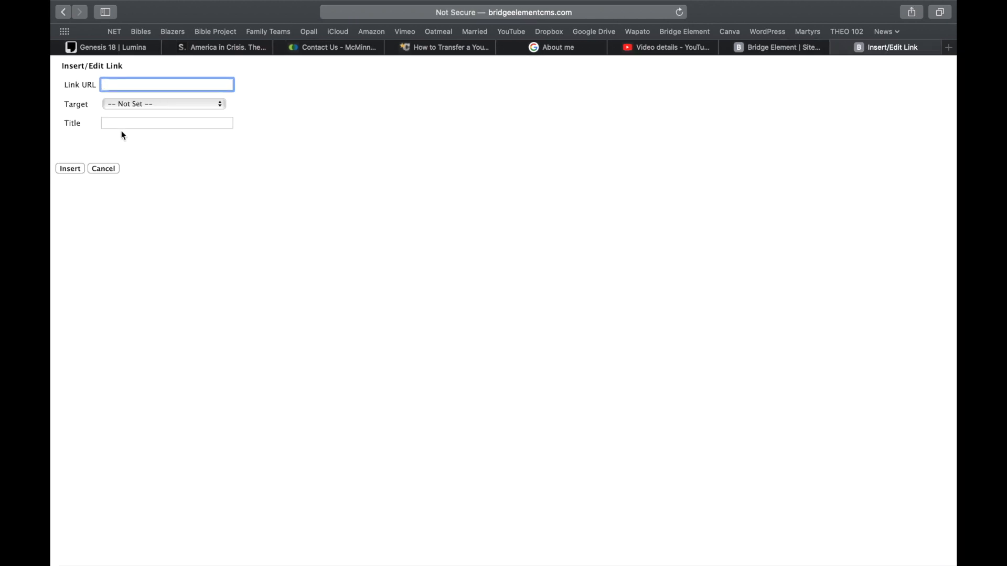
pyautogui.press('super+v')
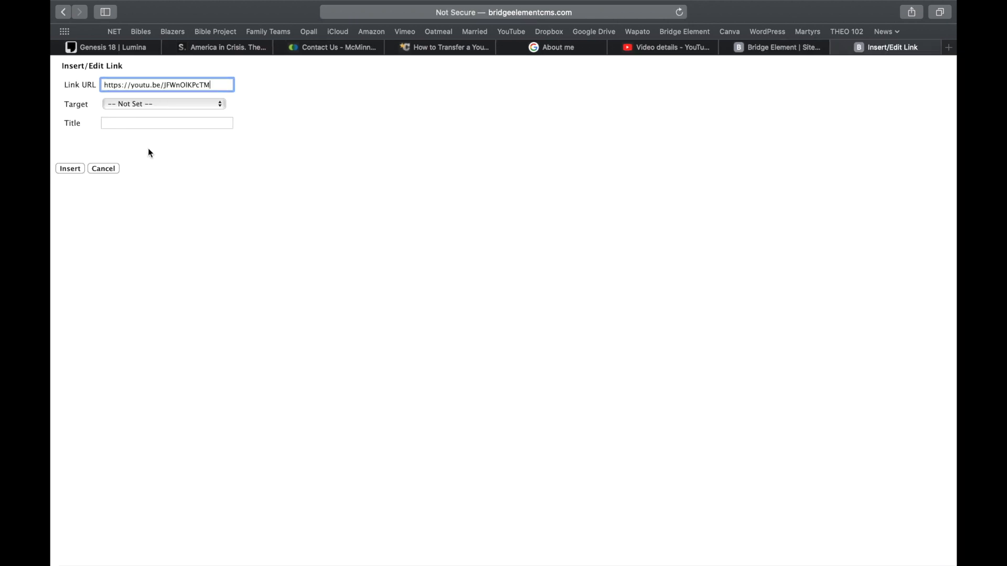
pyautogui.click(144, 105)
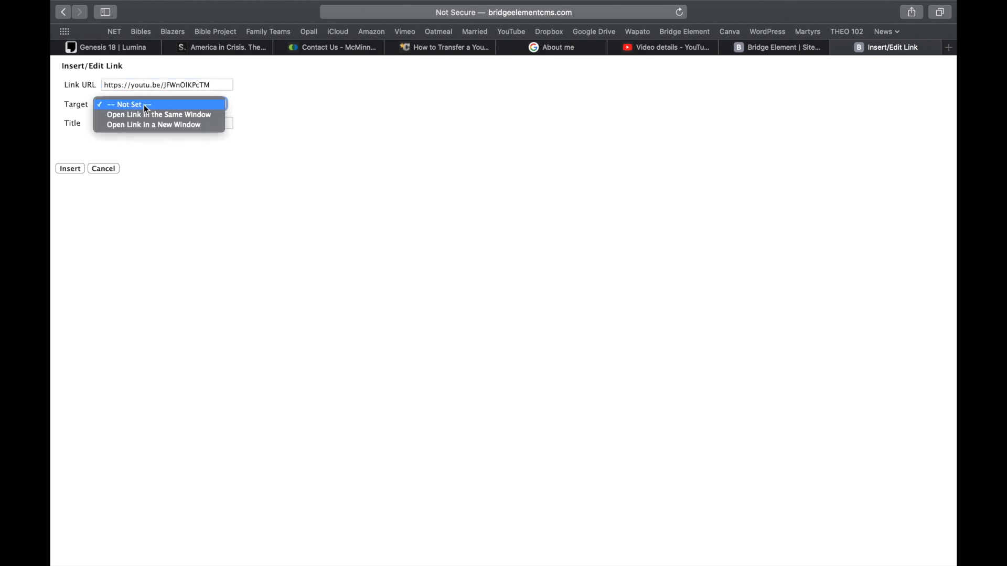
pyautogui.click(139, 115)
pyautogui.click(70, 169)
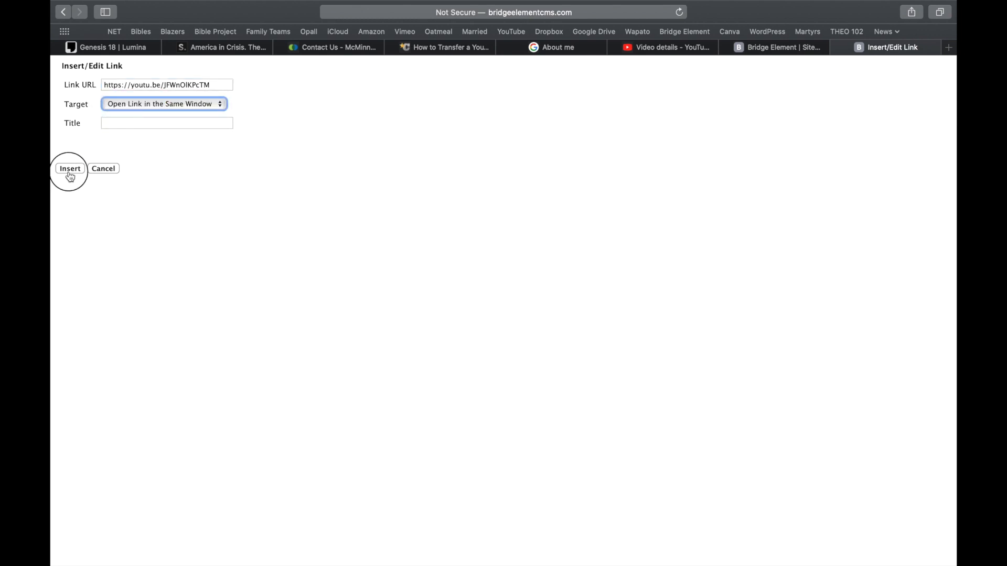
pyautogui.scroll(-5, 466, 310)
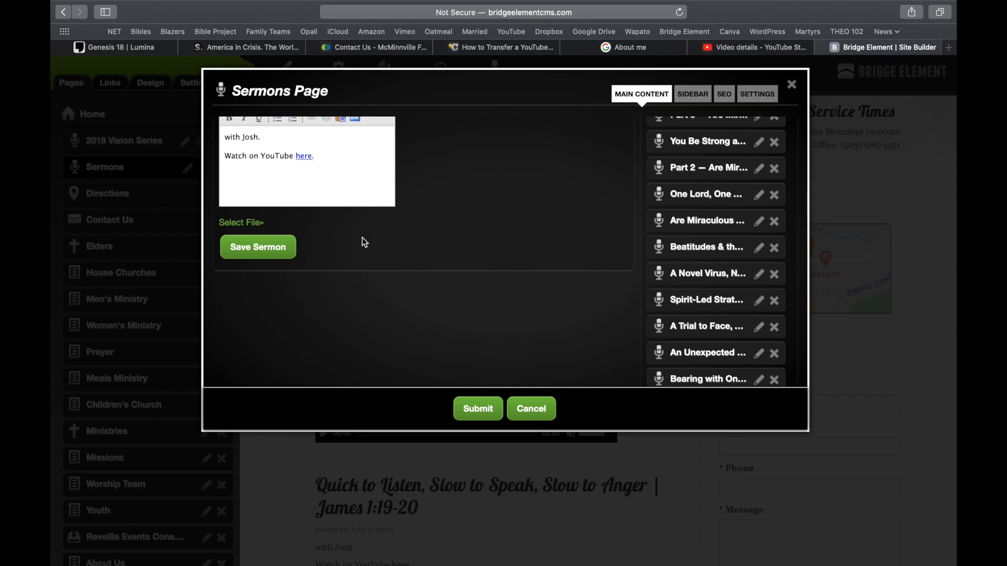
pyautogui.click(740, 49)
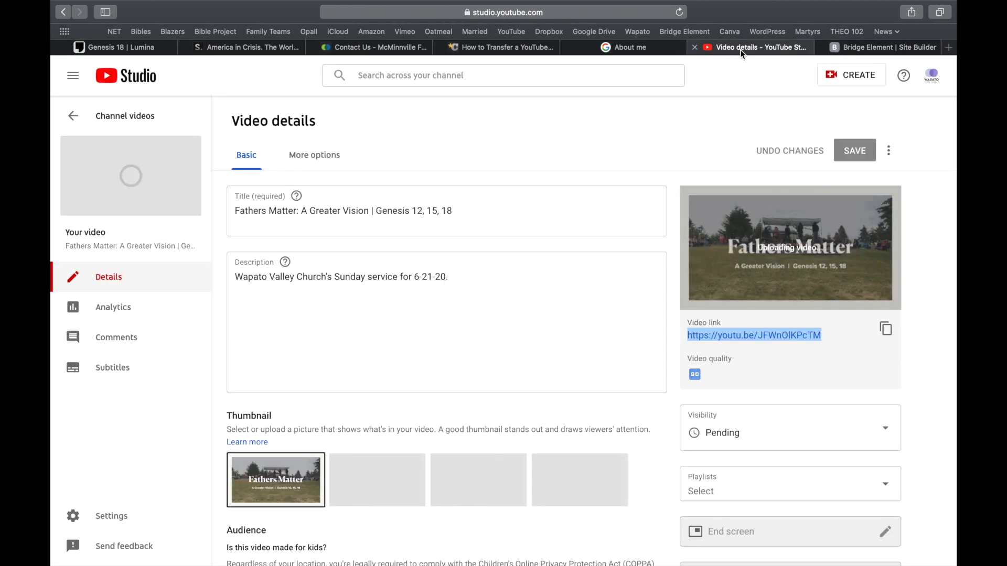
pyautogui.click(127, 118)
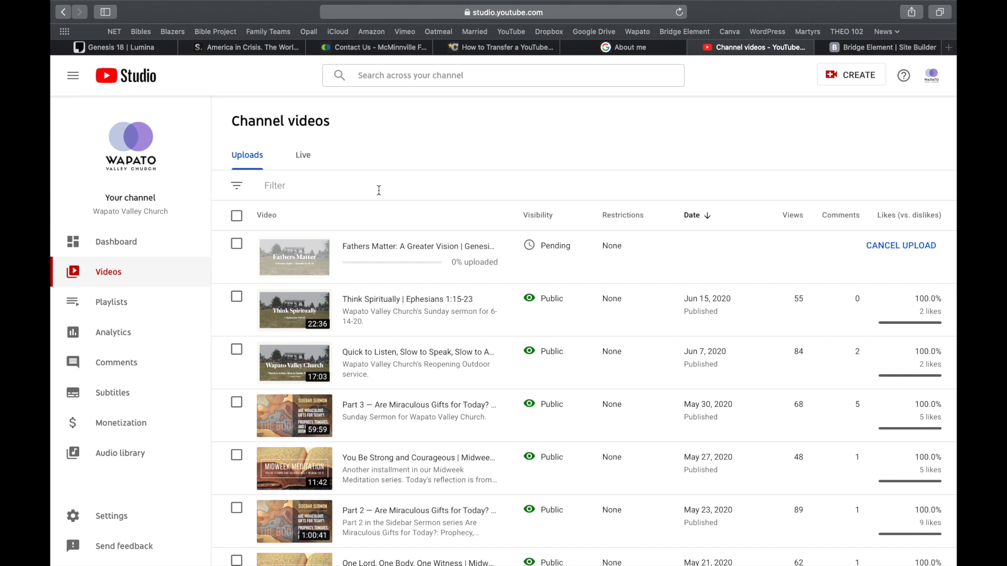
pyautogui.hotkey('ctrl', 'Left')
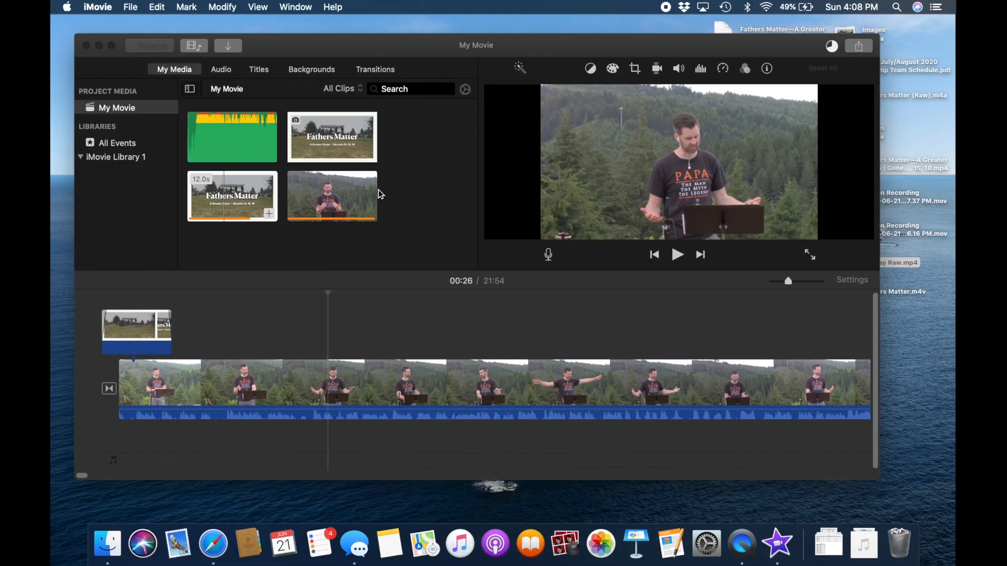